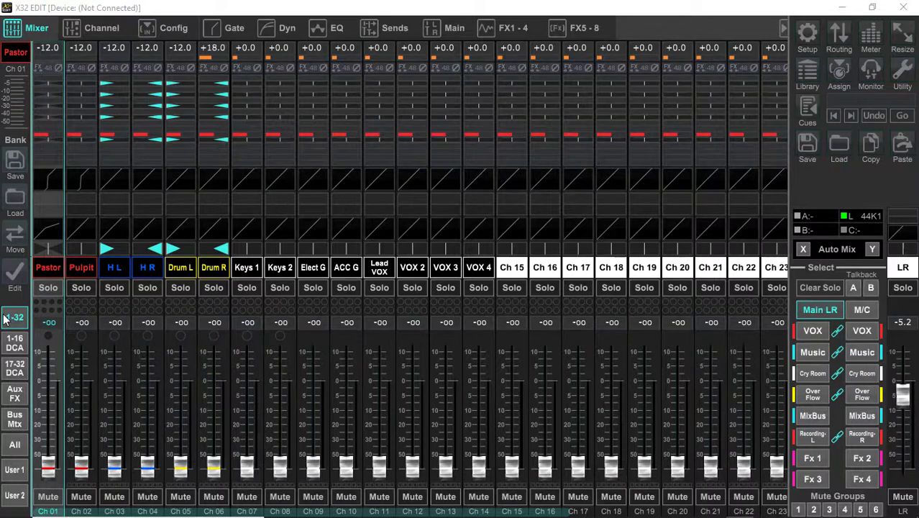
Step: Give the Pastor channel a red outlined label and inspect the Pulpit channel's name and colour options
{"action": "left_click", "coordinate": [44, 267]}
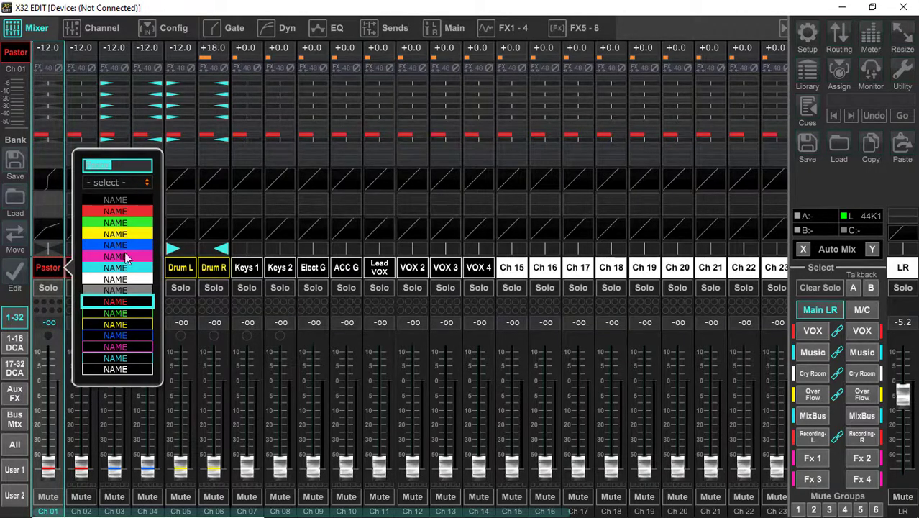
{"action": "left_click", "coordinate": [115, 302]}
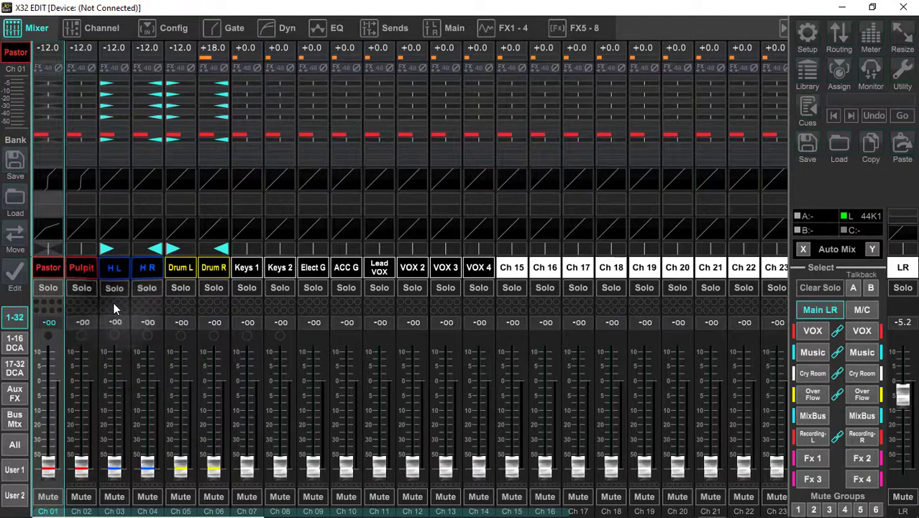
{"action": "left_click", "coordinate": [75, 267]}
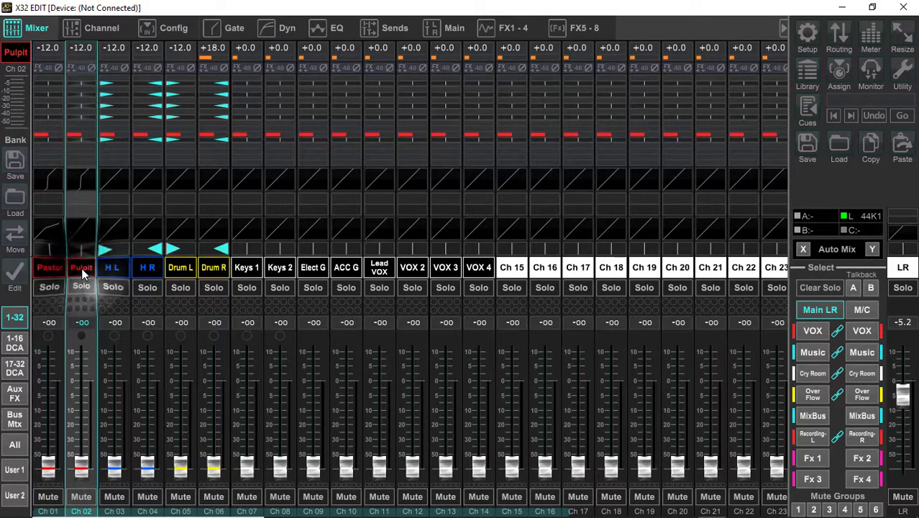
{"action": "left_click", "coordinate": [78, 269]}
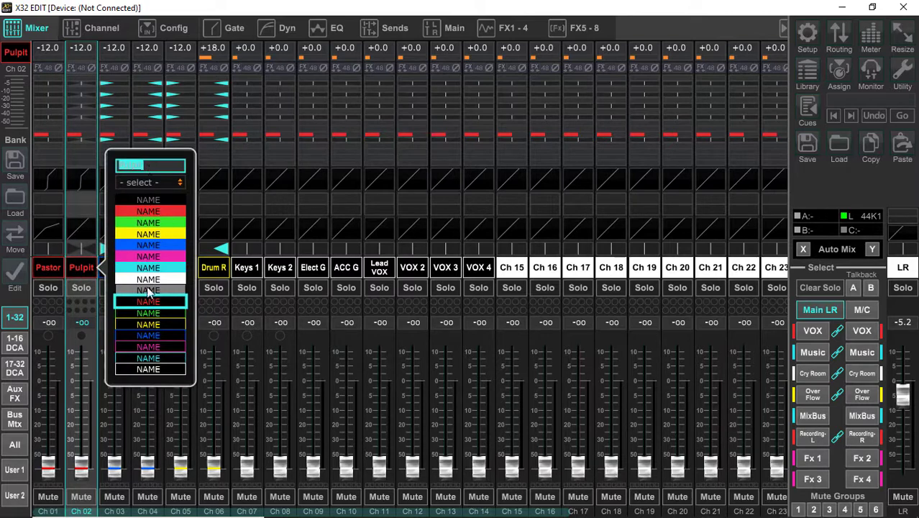
{"action": "left_click", "coordinate": [313, 196]}
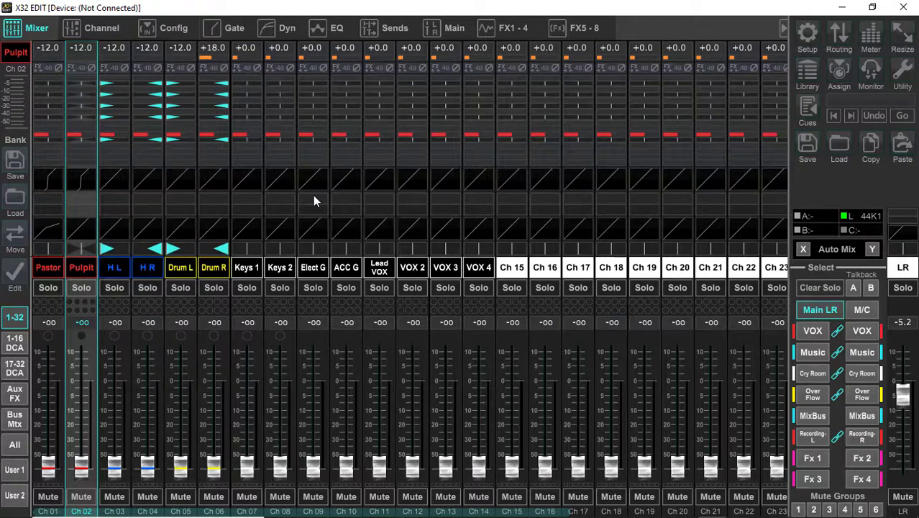
Step: Stereo-link the H L and H R channels (03 and 04) and turn on their 48V phantom power
{"action": "left_click", "coordinate": [112, 271]}
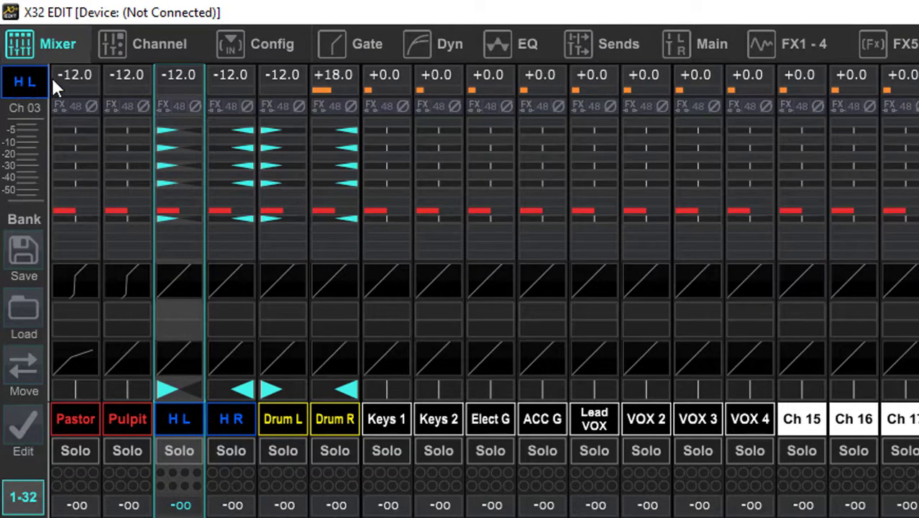
{"action": "left_click", "coordinate": [158, 44]}
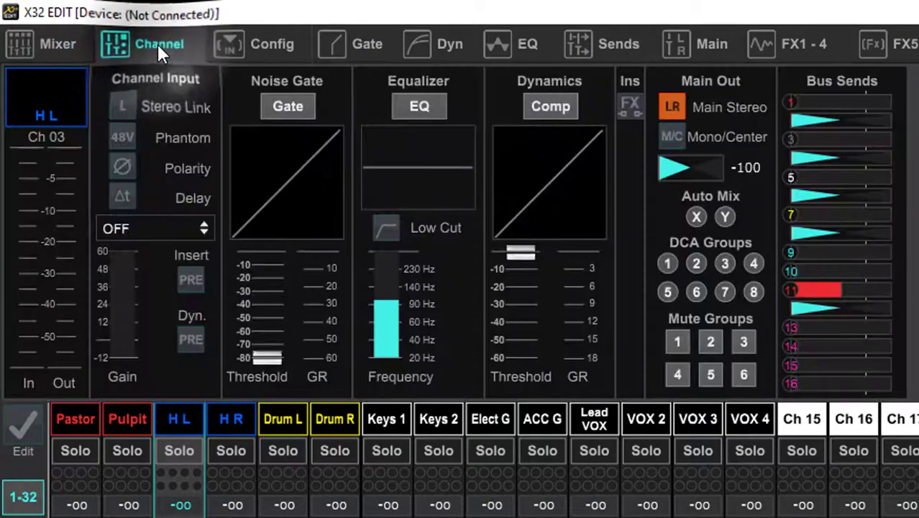
{"action": "left_click", "coordinate": [122, 104]}
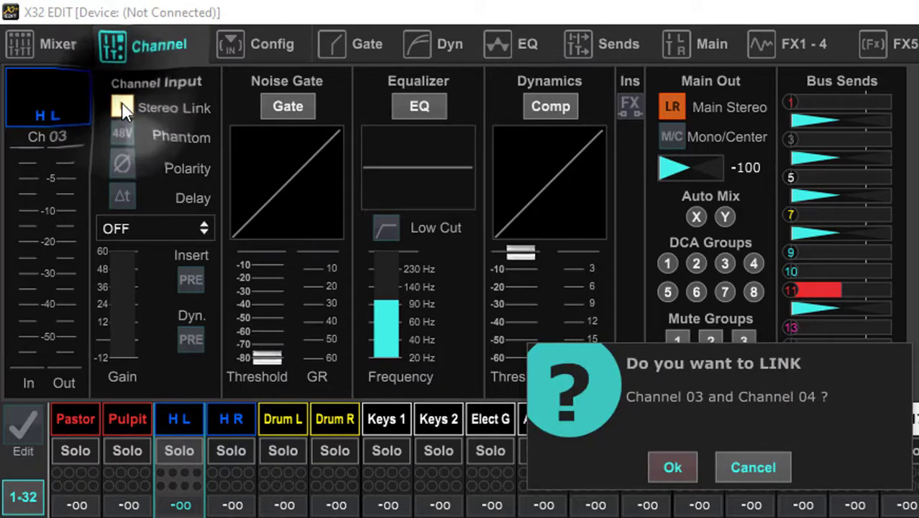
{"action": "left_click", "coordinate": [669, 465]}
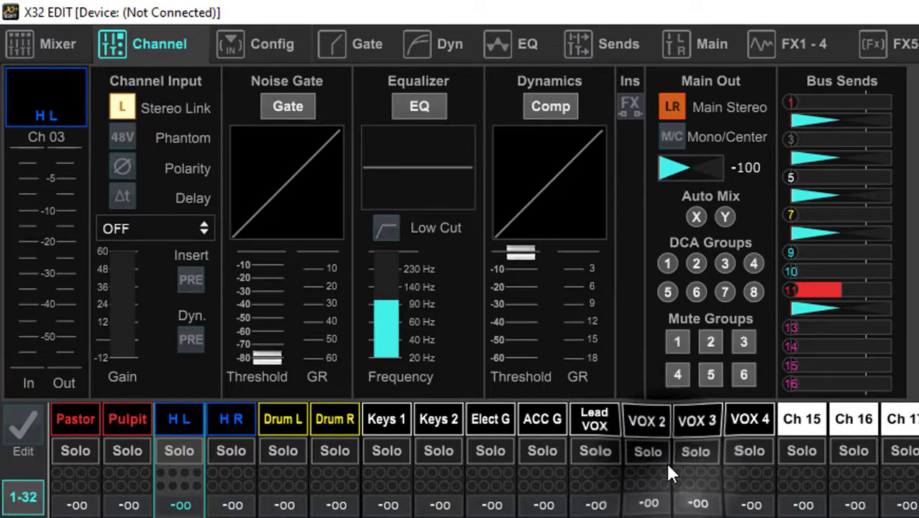
{"action": "left_click", "coordinate": [123, 139]}
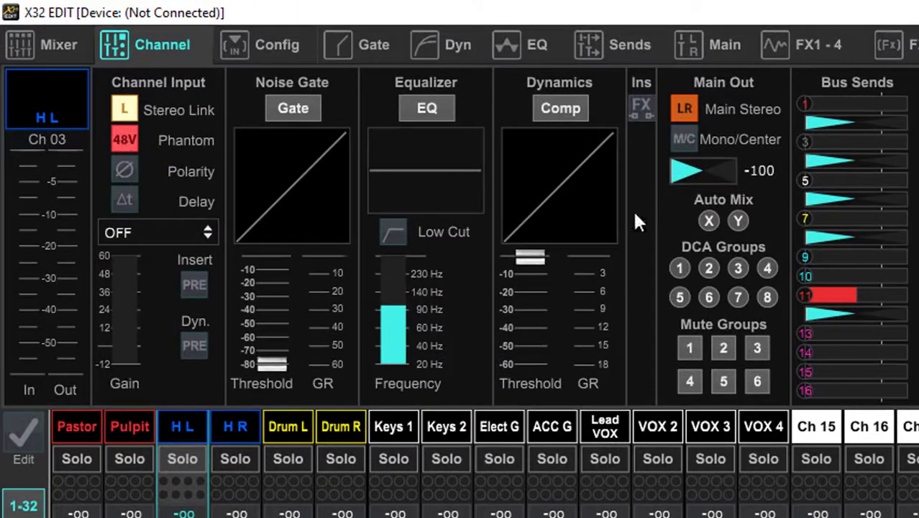
Step: Compare the main output panning of H L and H R, and remove H L from the main stereo mix
{"action": "mouse_move", "coordinate": [693, 172]}
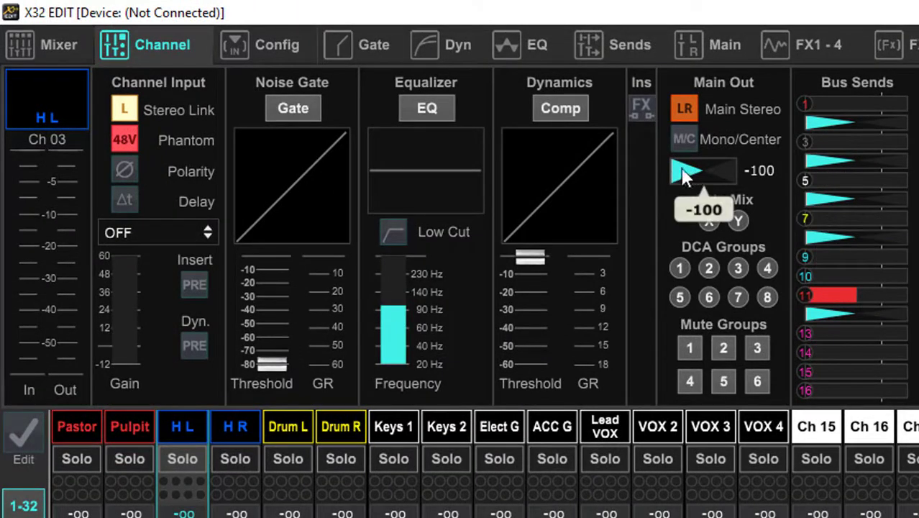
{"action": "left_click", "coordinate": [231, 427]}
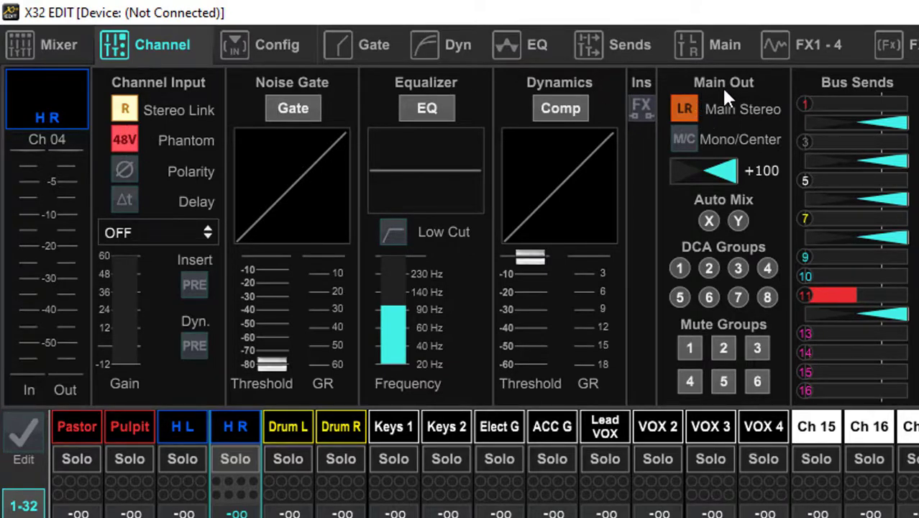
{"action": "left_click", "coordinate": [191, 425]}
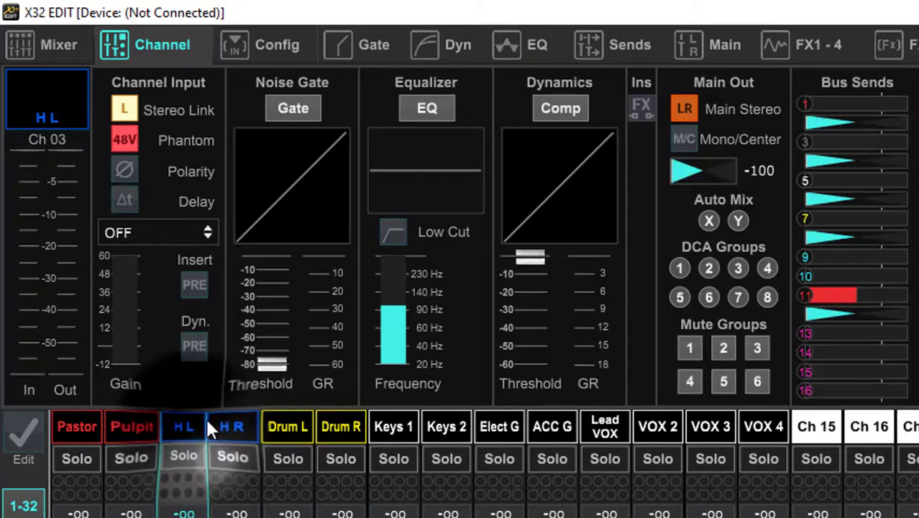
{"action": "left_click", "coordinate": [686, 112]}
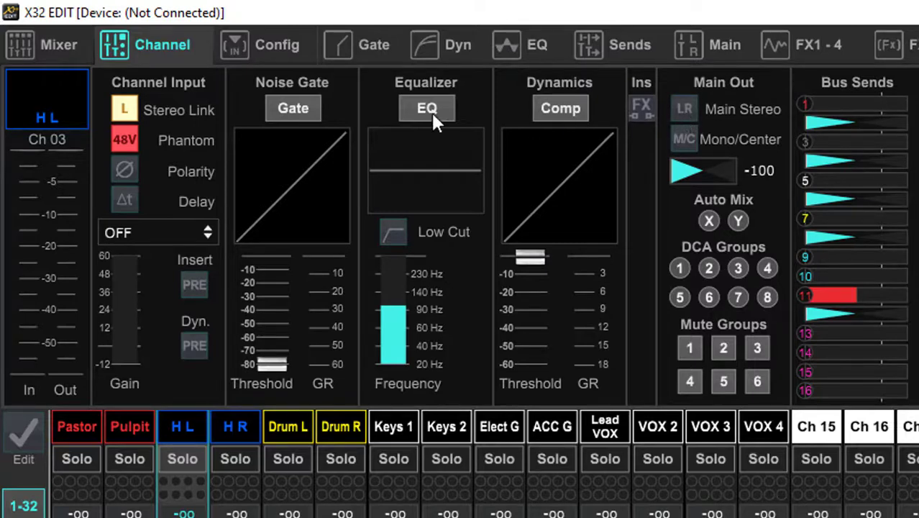
Step: Stereo-link Drum L and Drum R (channels 05 and 06) and view the Keys 1 channel's name and colour options
{"action": "left_click", "coordinate": [285, 430]}
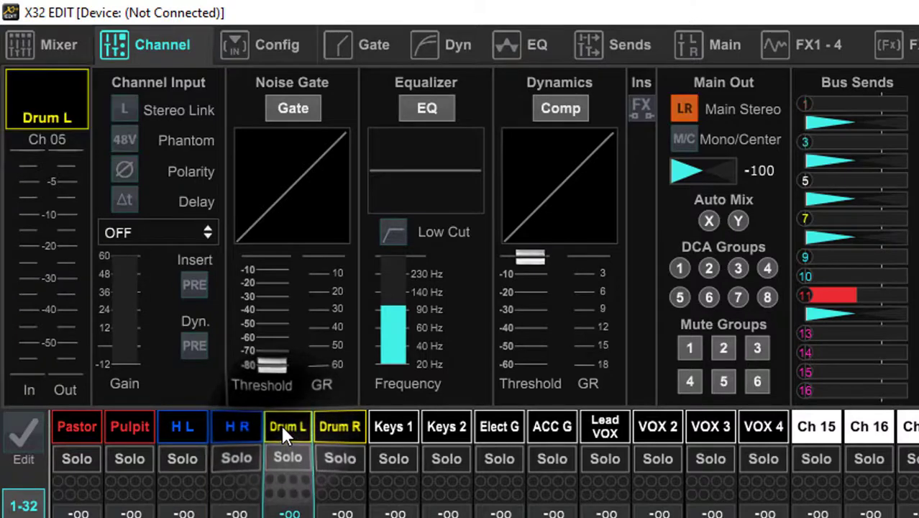
{"action": "left_click", "coordinate": [125, 108]}
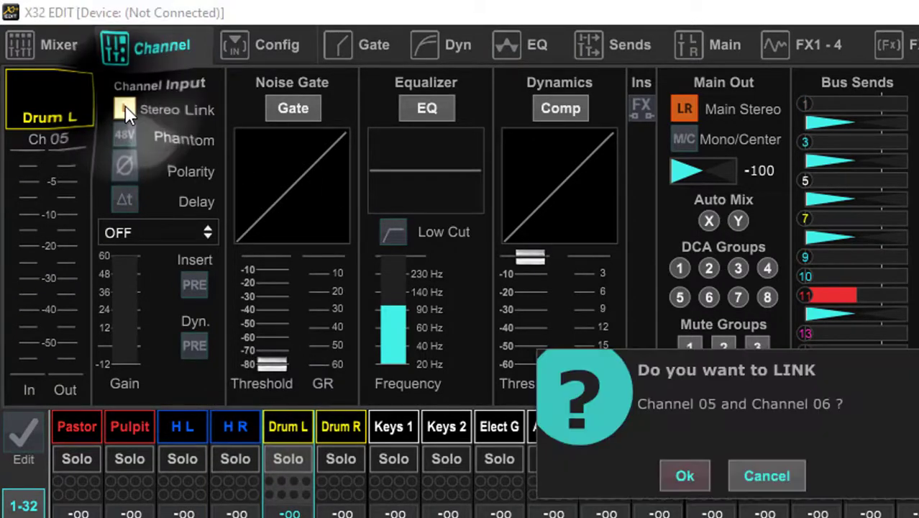
{"action": "left_click", "coordinate": [692, 481]}
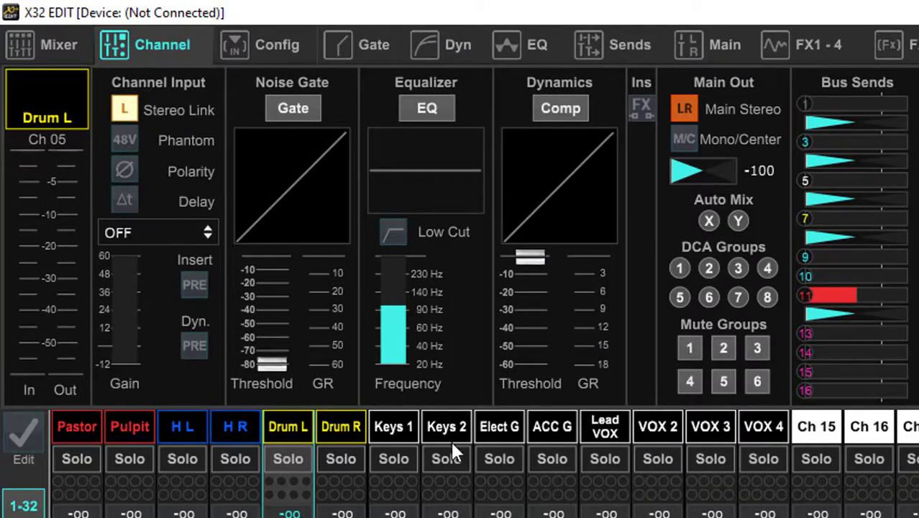
{"action": "double_click", "coordinate": [388, 428]}
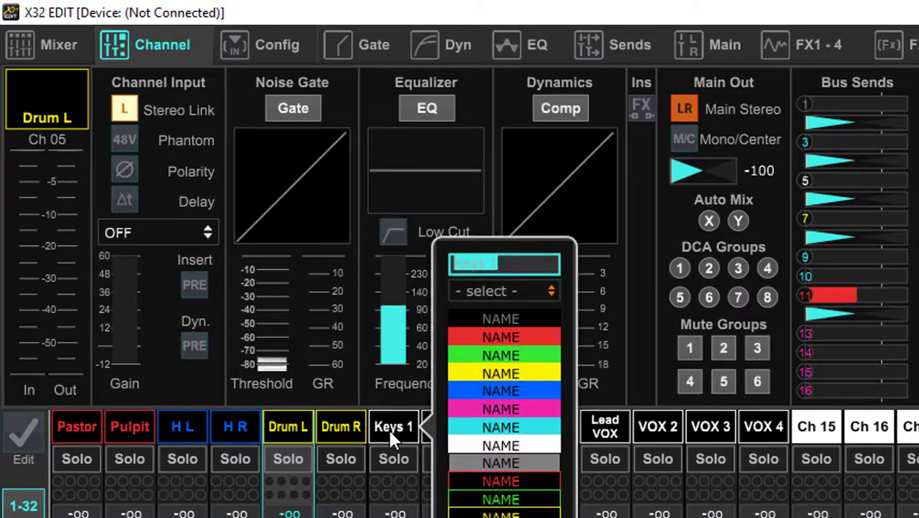
{"action": "key", "text": "Escape"}
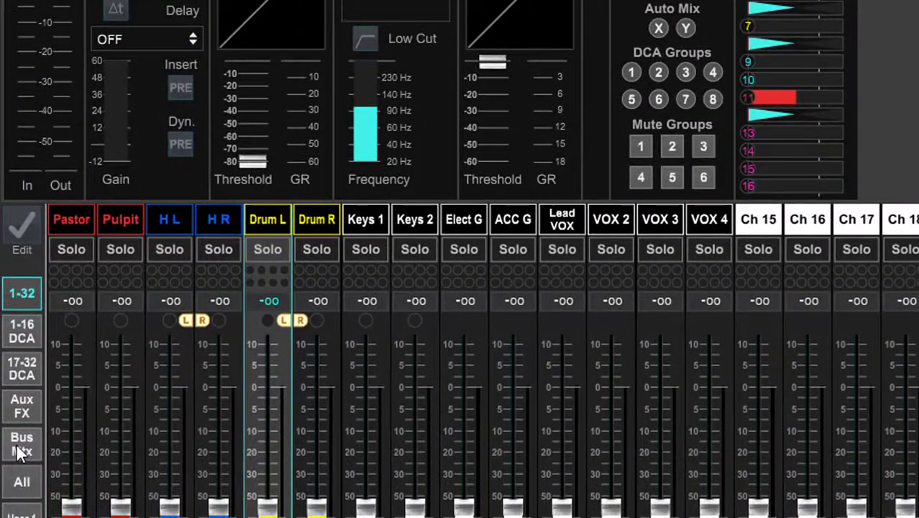
Step: Among the bus strips, view the VOX Bus 1 name and colour options and stereo-link MixBus 01 with MixBus 02
{"action": "left_click", "coordinate": [20, 448]}
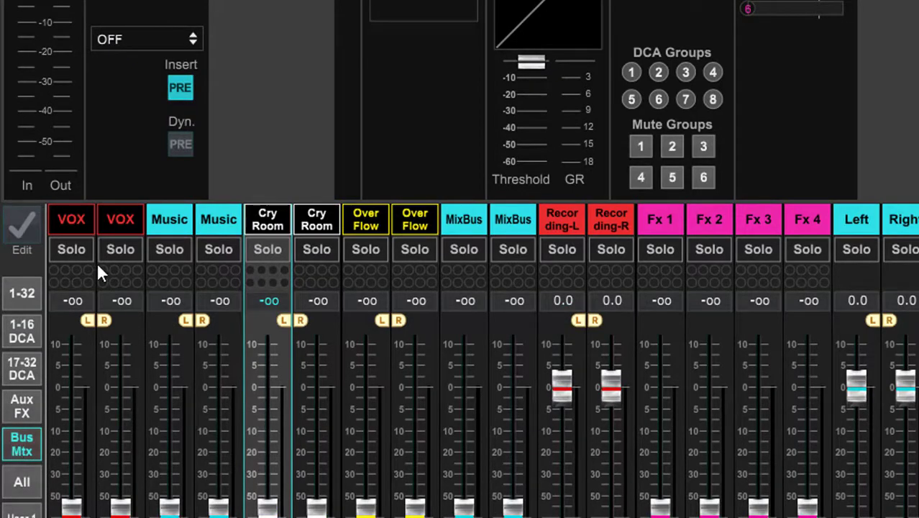
{"action": "left_click", "coordinate": [70, 221]}
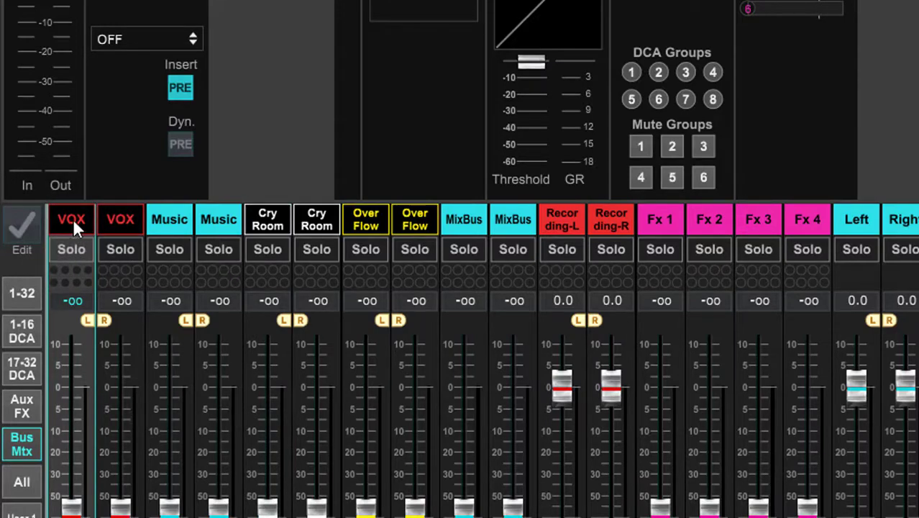
{"action": "left_click", "coordinate": [73, 219]}
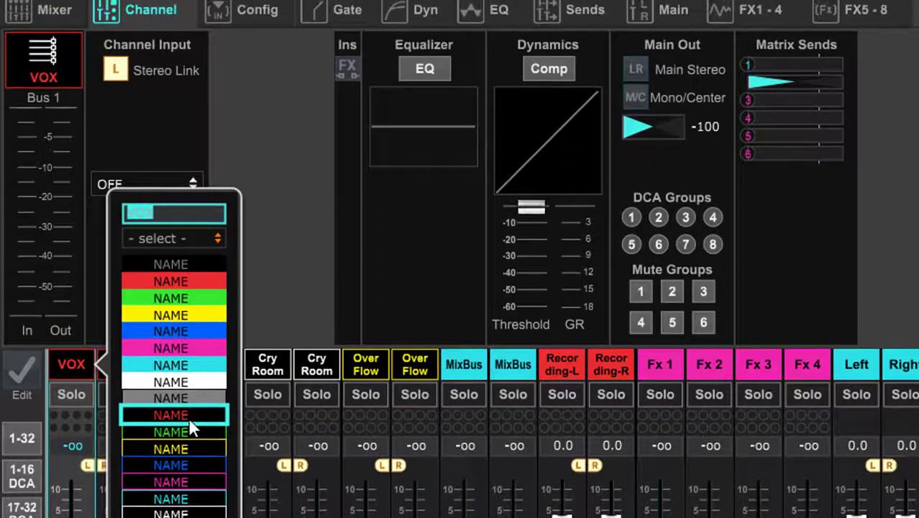
{"action": "left_click", "coordinate": [188, 330]}
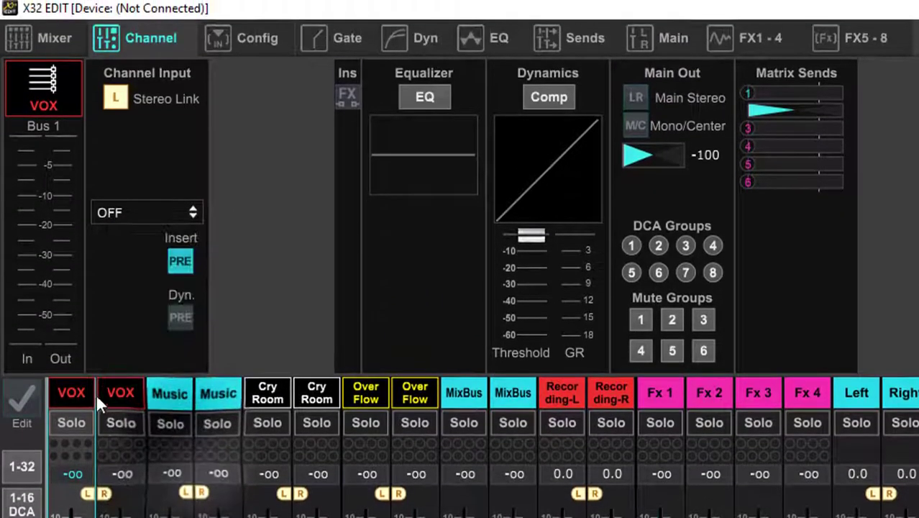
{"action": "left_click", "coordinate": [115, 102]}
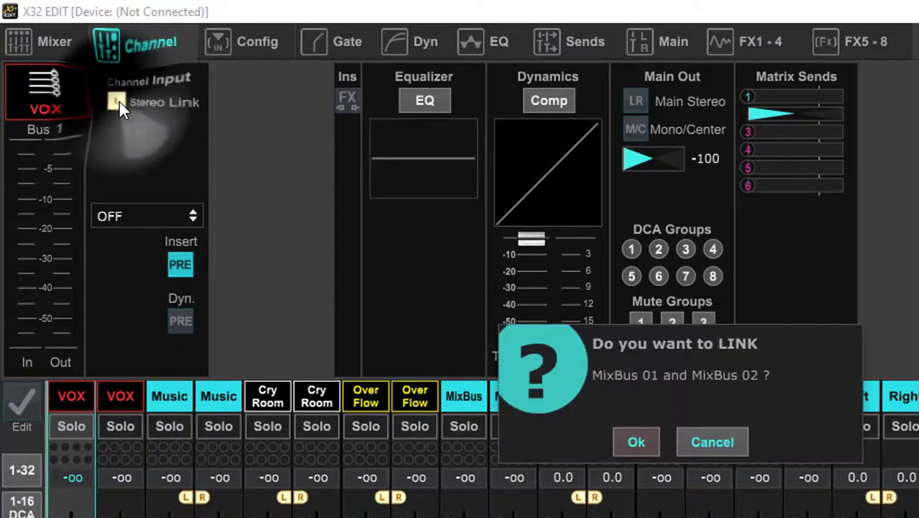
{"action": "left_click", "coordinate": [624, 436]}
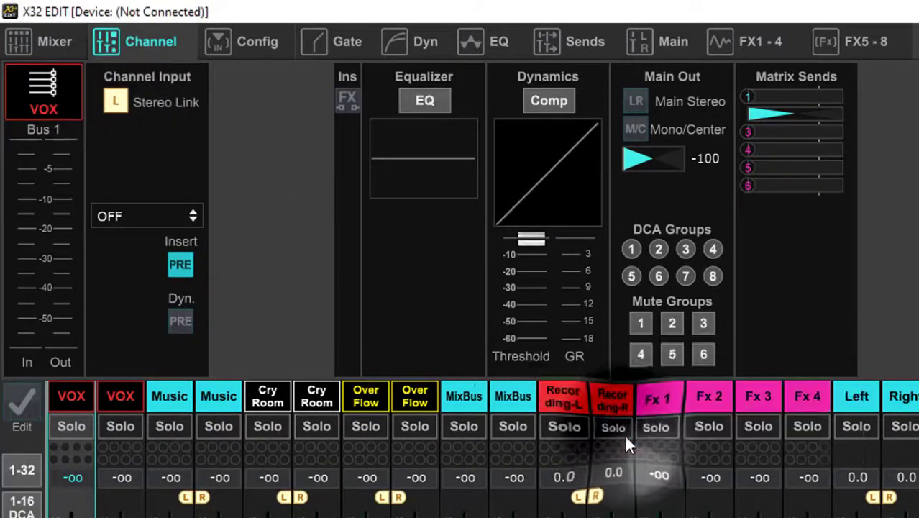
Step: Review the Music, Cry Room, Over Flow and VOX bus settings and compare the bus strips with input channels 1-32
{"action": "left_click", "coordinate": [165, 396]}
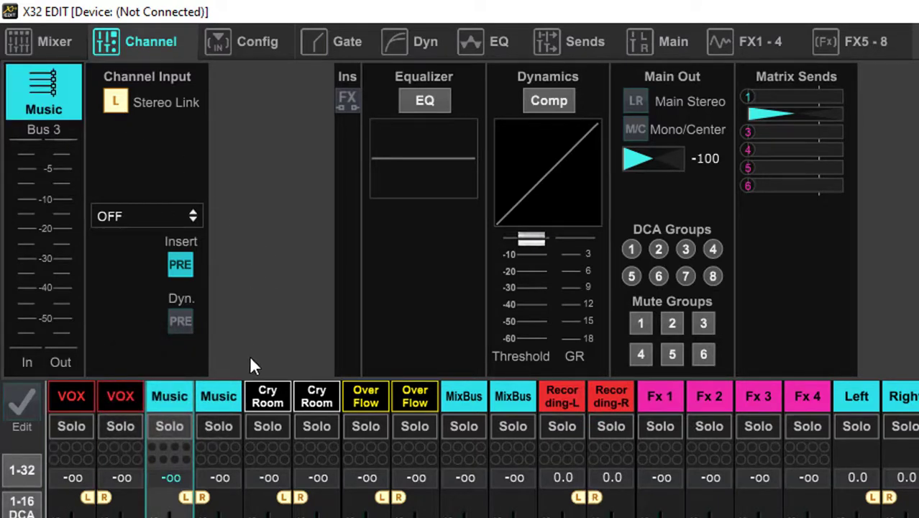
{"action": "left_click", "coordinate": [261, 400]}
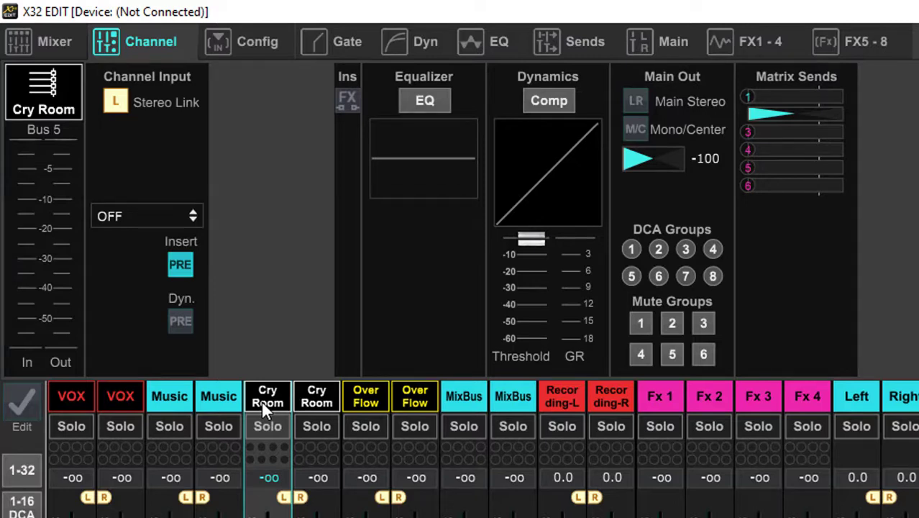
{"action": "left_click", "coordinate": [352, 403]}
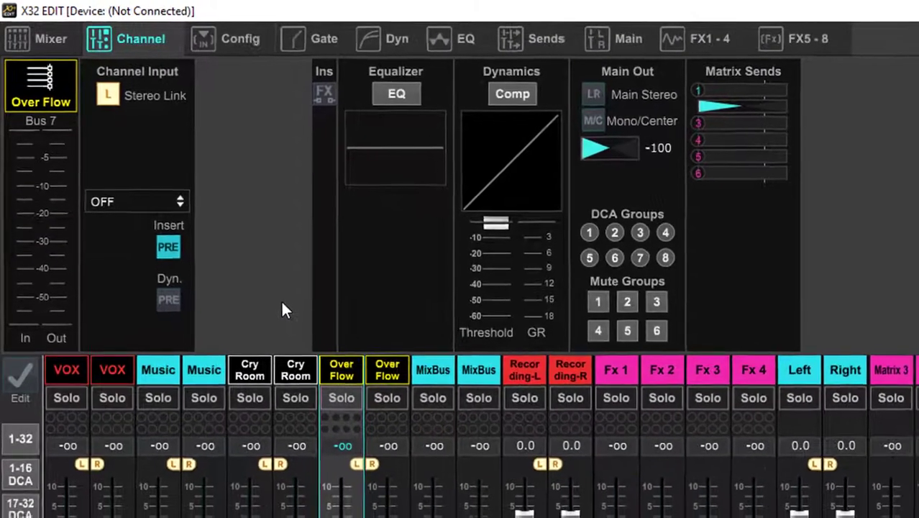
{"action": "left_click", "coordinate": [66, 370]}
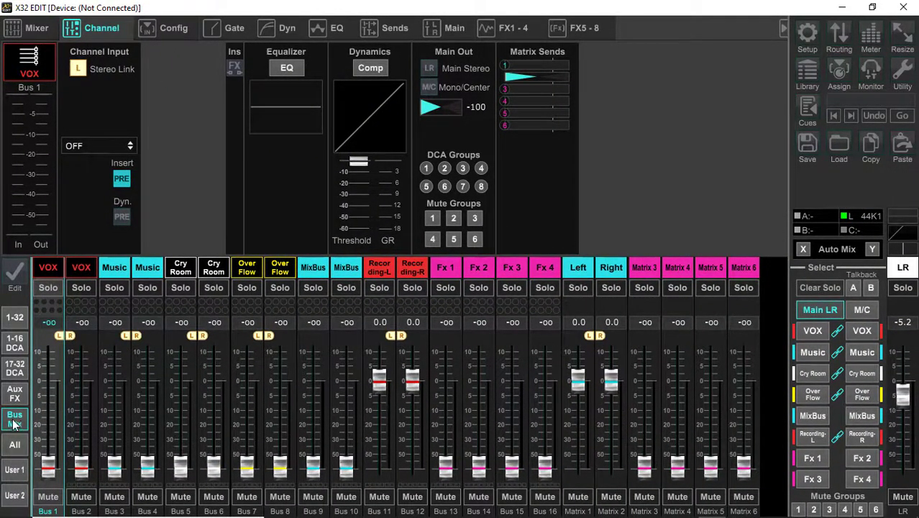
{"action": "left_click", "coordinate": [15, 319]}
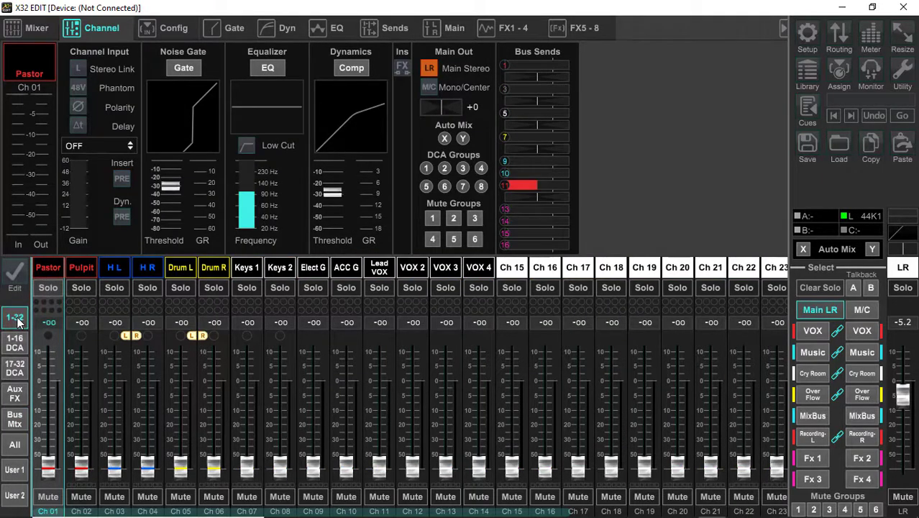
{"action": "left_click", "coordinate": [16, 420]}
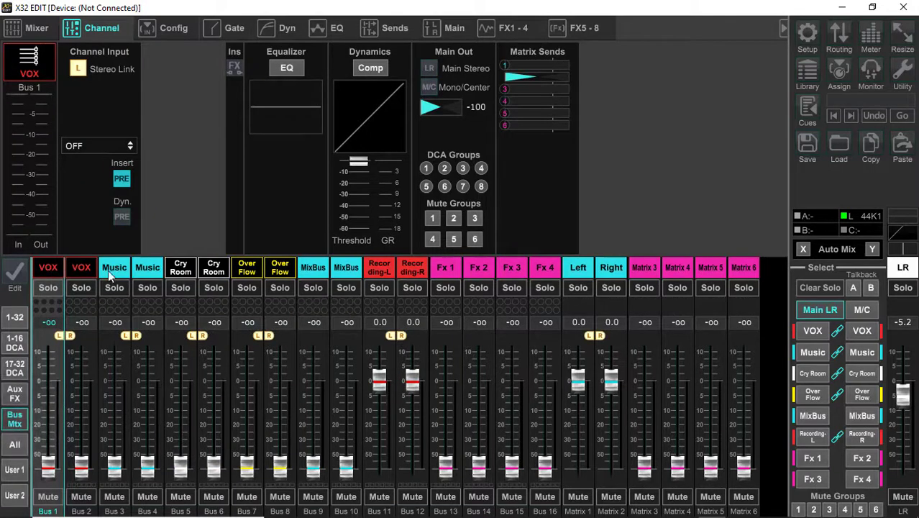
Step: Return to input channels 1-32 and show their send levels to the VOX bus on the faders
{"action": "left_click", "coordinate": [12, 321]}
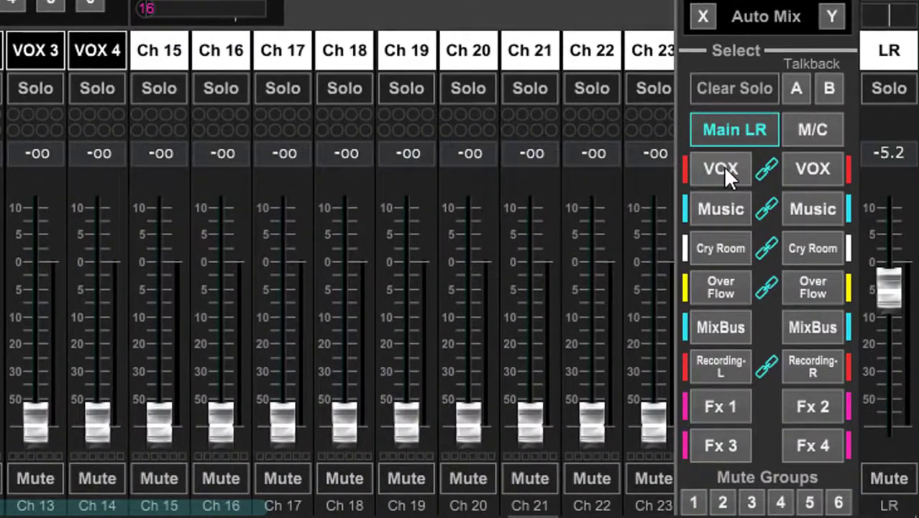
{"action": "left_click", "coordinate": [723, 166]}
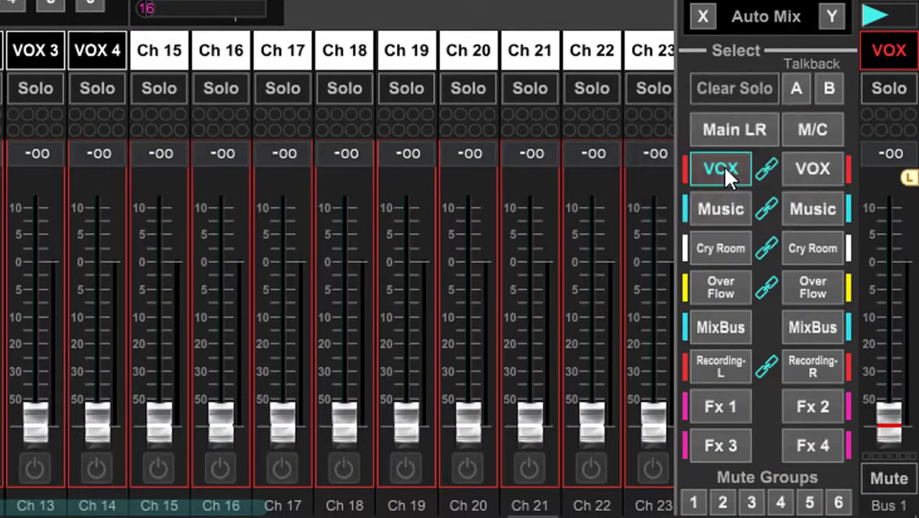
{"action": "left_click", "coordinate": [712, 173]}
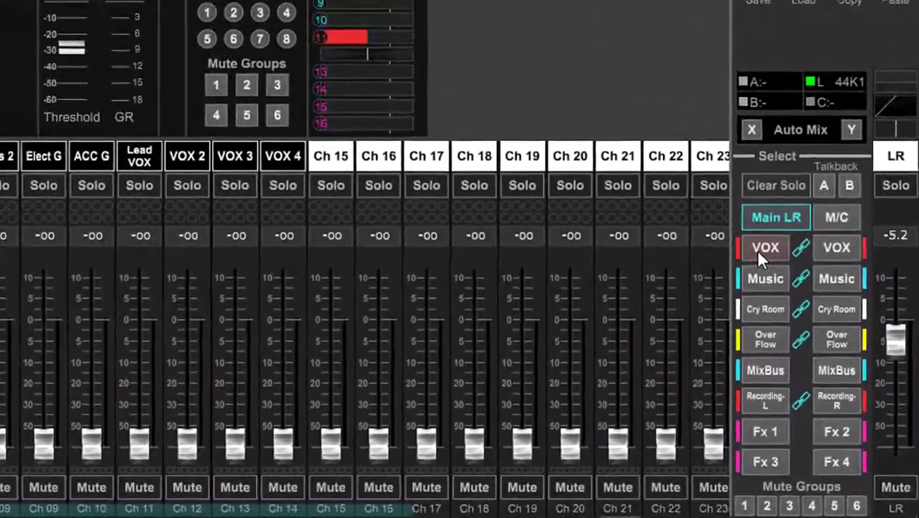
{"action": "left_click", "coordinate": [757, 249]}
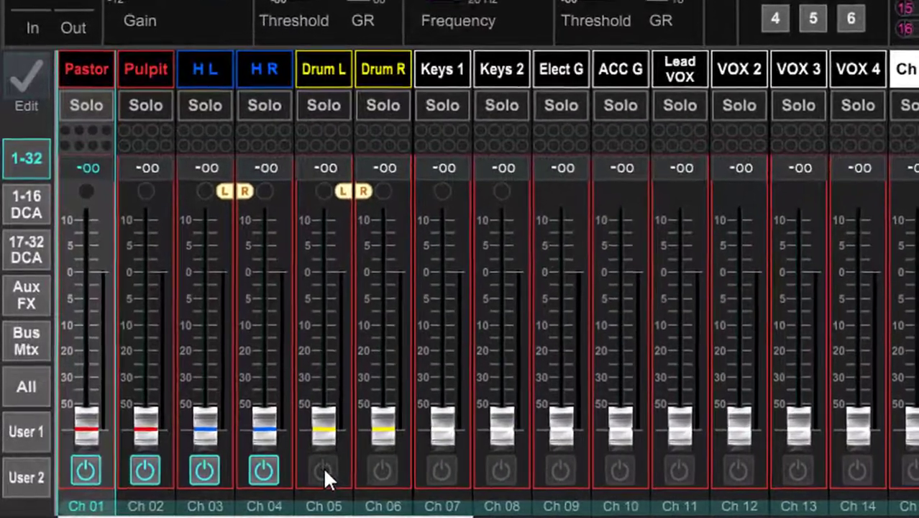
Step: Switch on the VOX bus sends of channels 05 to 10, from Drum L through ACC G
{"action": "left_click", "coordinate": [324, 471]}
{"action": "left_click", "coordinate": [382, 471]}
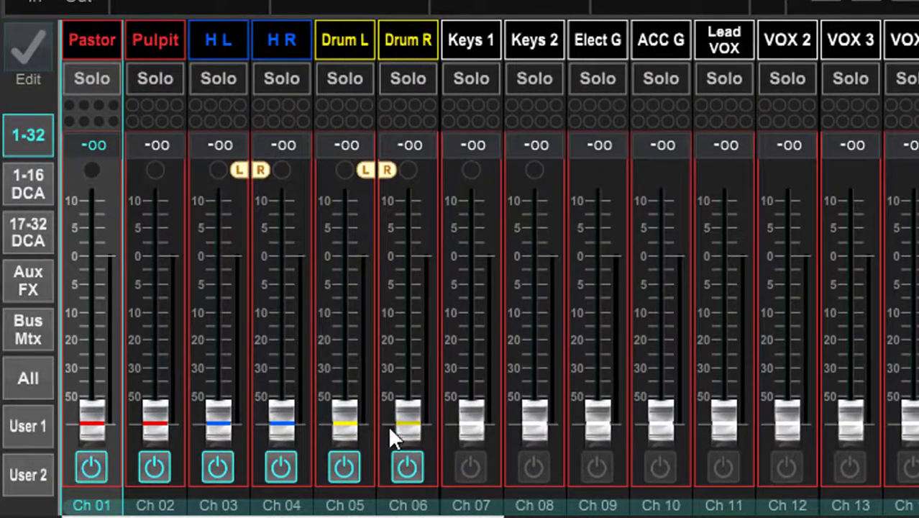
{"action": "left_click", "coordinate": [469, 466]}
{"action": "left_click", "coordinate": [531, 466]}
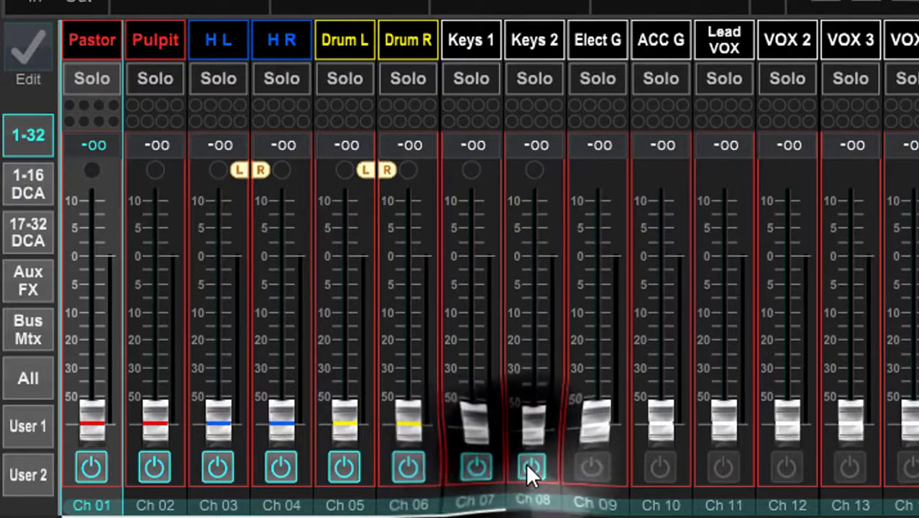
{"action": "left_click", "coordinate": [589, 464]}
{"action": "left_click", "coordinate": [653, 466]}
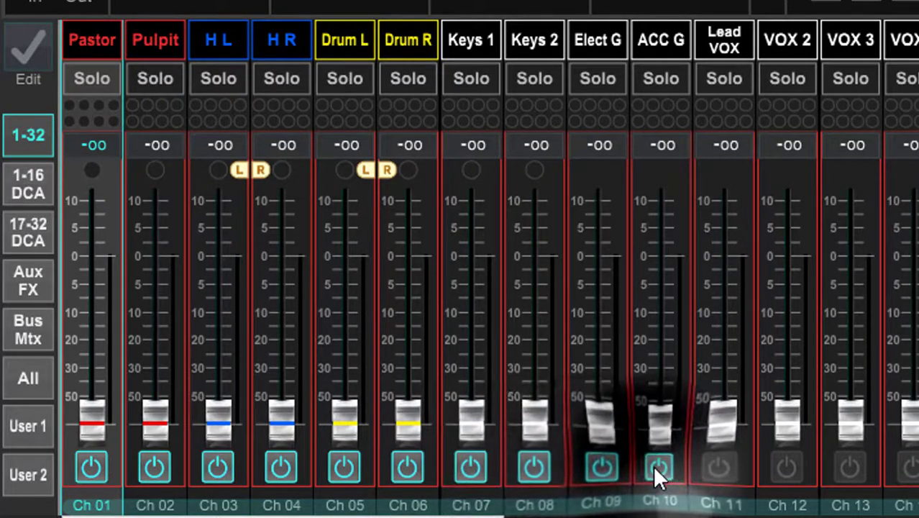
Step: Switch the VOX bus sends of ACC G, Elect G, both Keys and both Drum channels back off
{"action": "left_click", "coordinate": [653, 465]}
{"action": "left_click", "coordinate": [597, 465]}
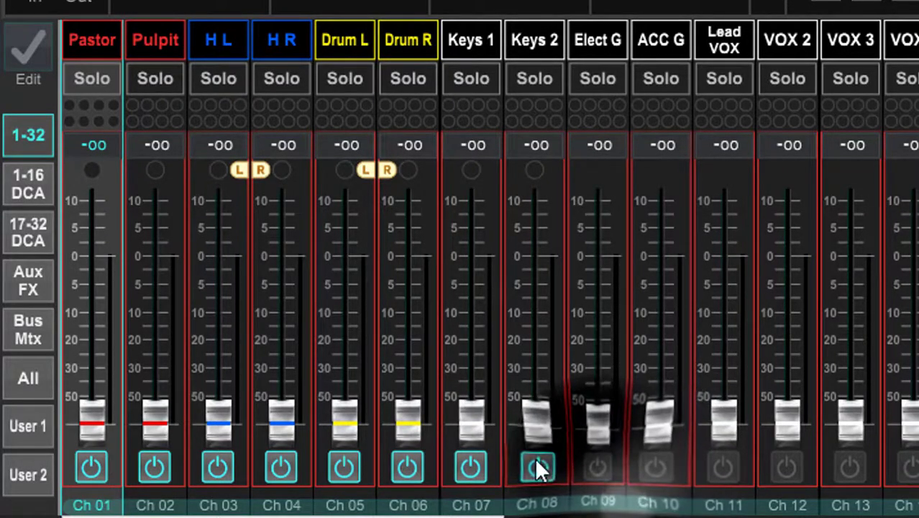
{"action": "left_click", "coordinate": [535, 460]}
{"action": "left_click", "coordinate": [464, 465]}
{"action": "left_click", "coordinate": [404, 463]}
{"action": "left_click", "coordinate": [345, 464]}
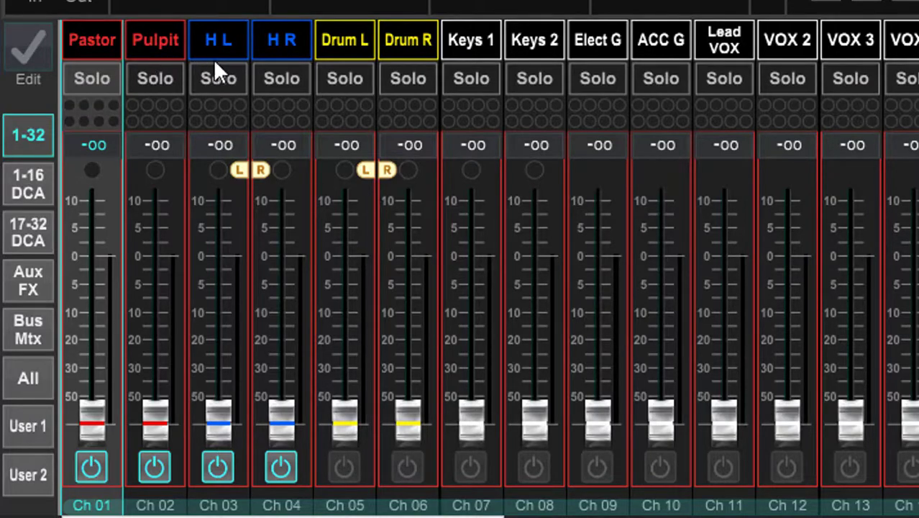
Step: Show the main LR mix and the Music bus sends on the faders to compare them with the VOX bus
{"action": "left_click_drag", "start_coordinate": [221, 59], "coordinate": [19, 49]}
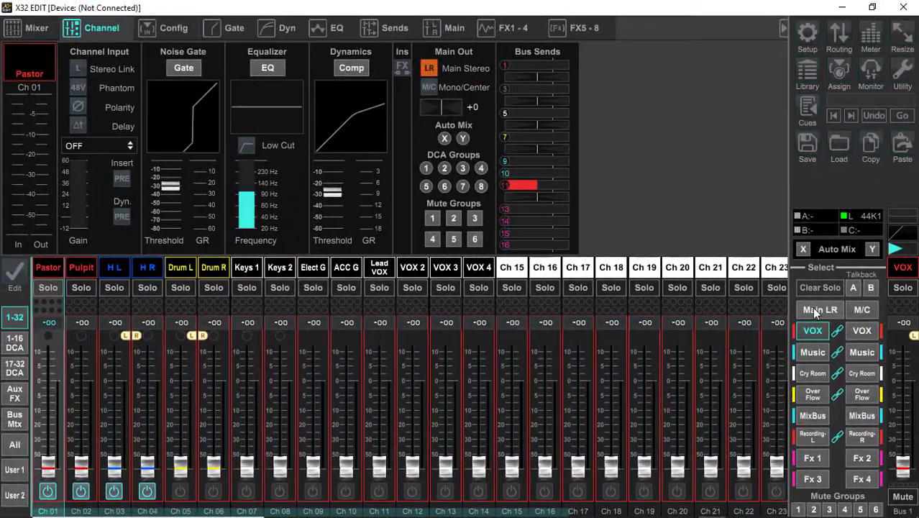
{"action": "left_click", "coordinate": [811, 309]}
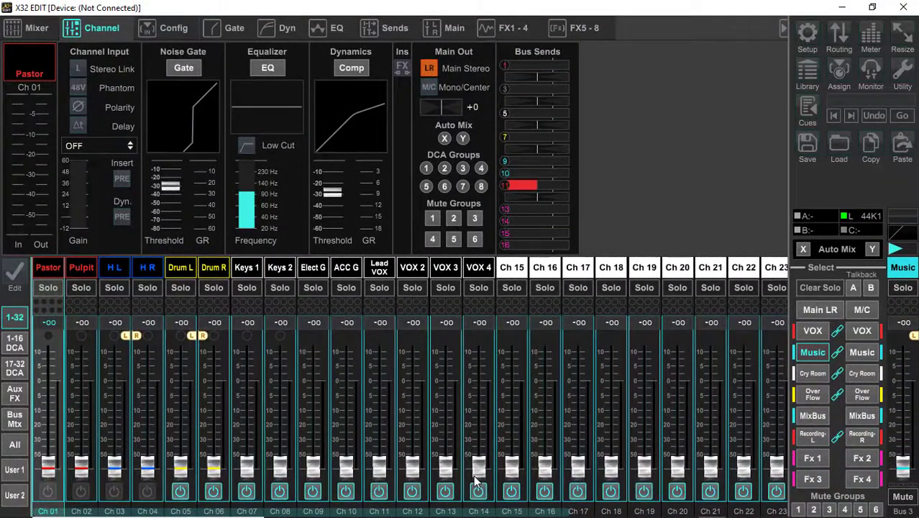
Step: Show the Cry Room bus sends on the faders and switch off the sends of the channels after Pastor, from channel 02 through 13
{"action": "left_click", "coordinate": [814, 374]}
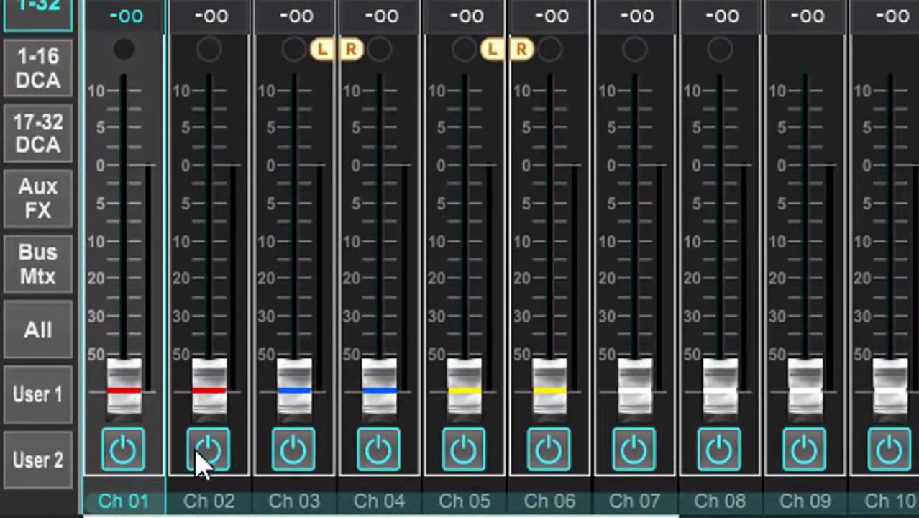
{"action": "left_click", "coordinate": [201, 453]}
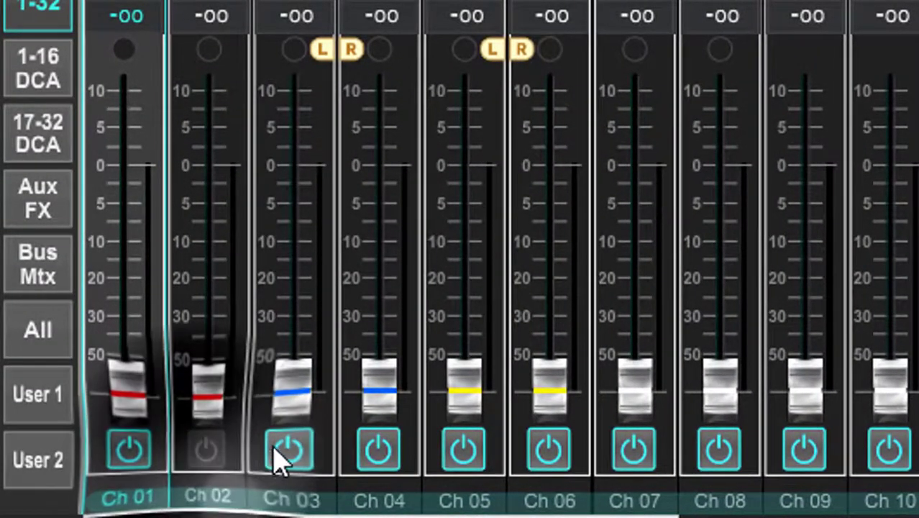
{"action": "left_click", "coordinate": [283, 452]}
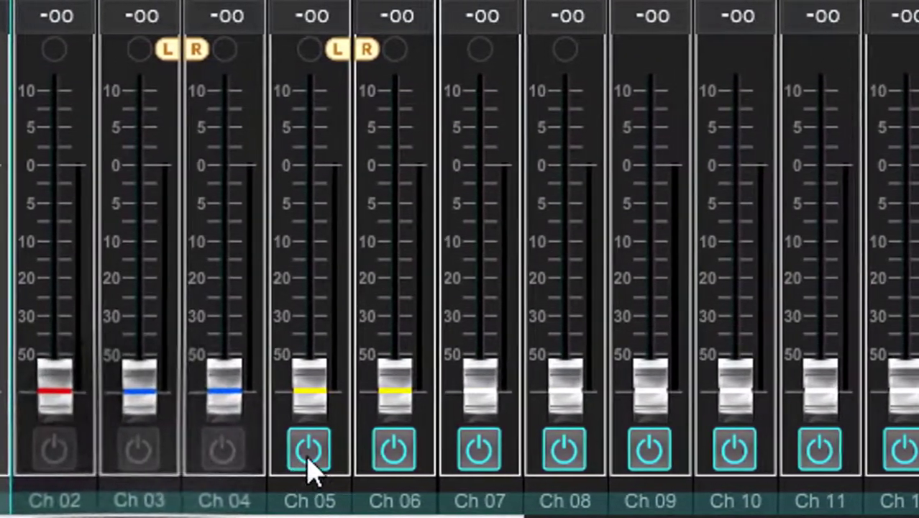
{"action": "left_click", "coordinate": [310, 450]}
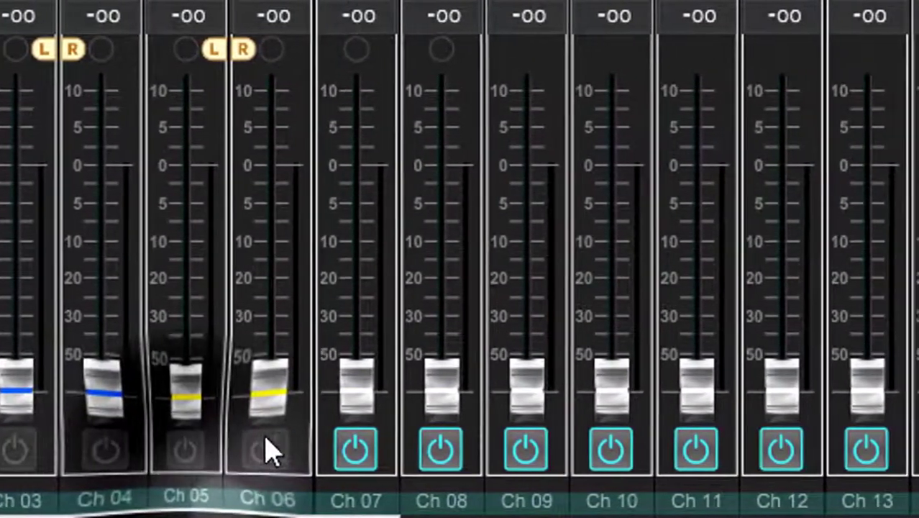
{"action": "left_click", "coordinate": [479, 449]}
{"action": "left_click", "coordinate": [565, 450]}
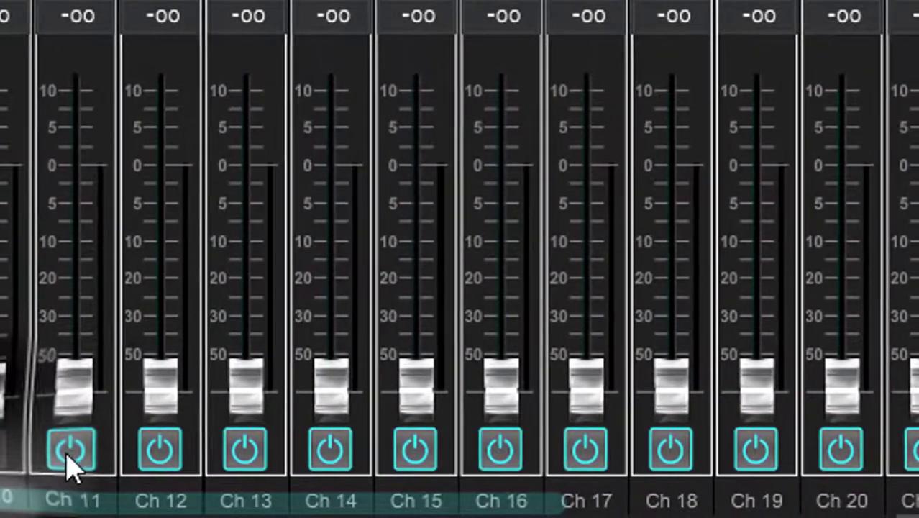
{"action": "left_click", "coordinate": [243, 450]}
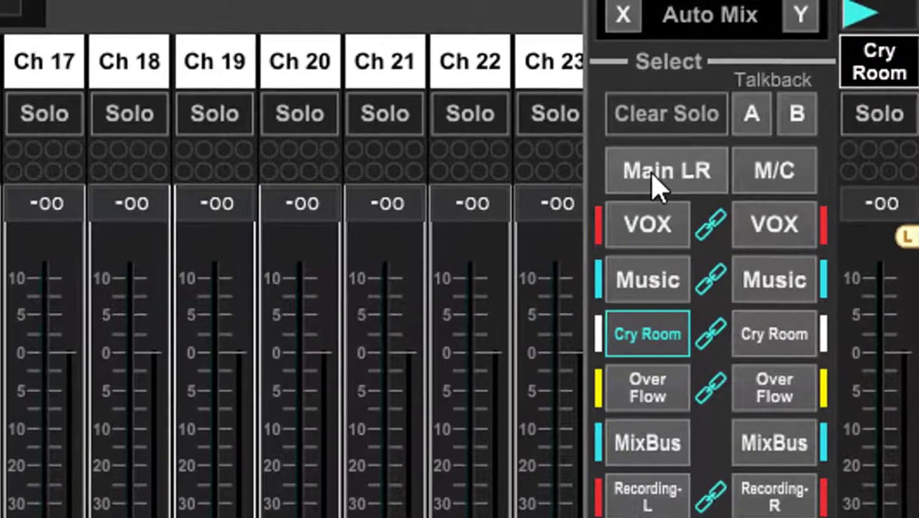
Step: Compare the main LR mix with the Over Flow bus sends, return to main LR and select the Pastor channel
{"action": "left_click", "coordinate": [745, 148]}
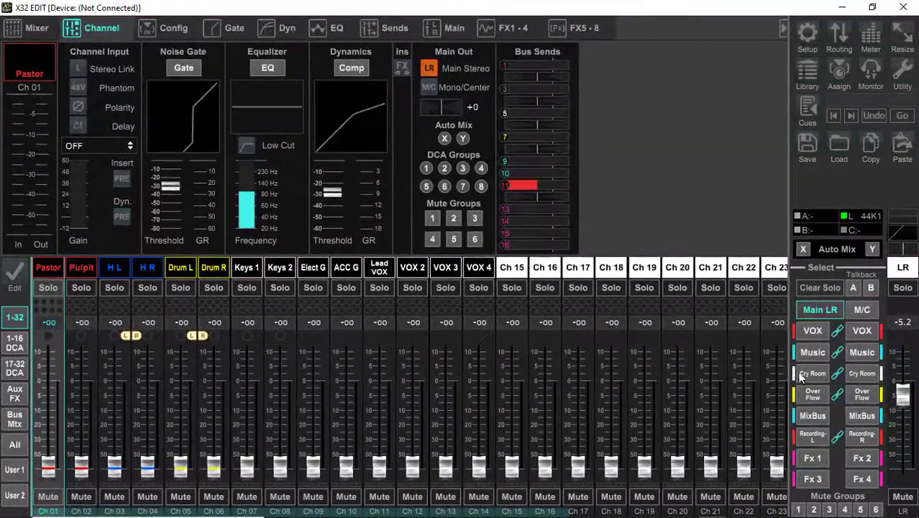
{"action": "left_click", "coordinate": [813, 393]}
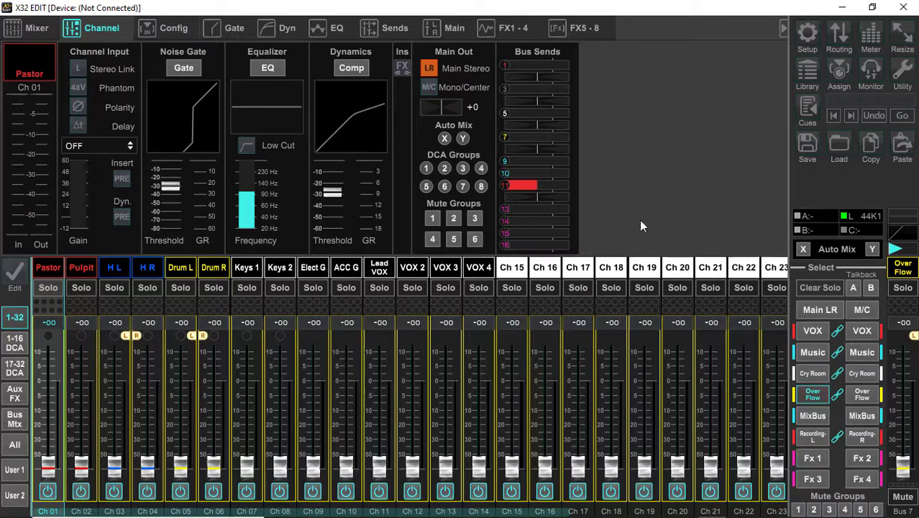
{"action": "left_click", "coordinate": [818, 310]}
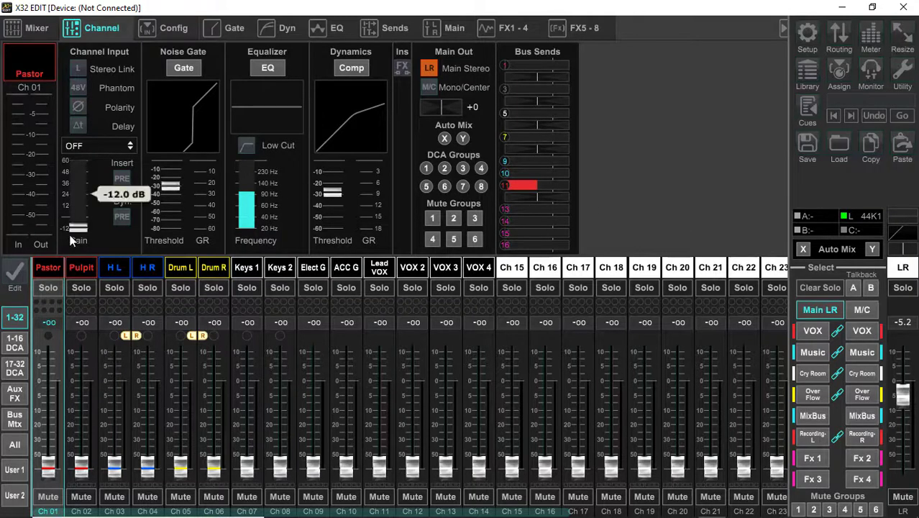
{"action": "left_click", "coordinate": [49, 272]}
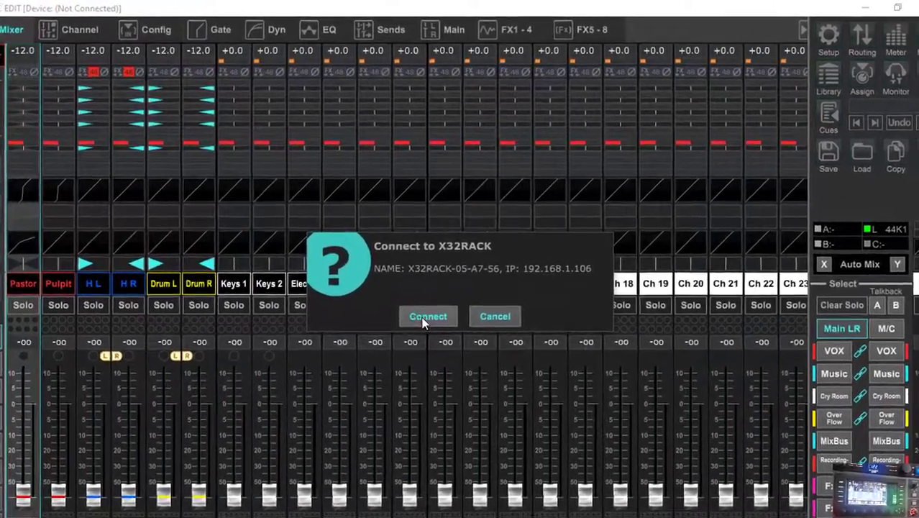
Step: Connect to the X32RACK and synchronize it by transferring the current settings from the PC to the mixer
{"action": "left_click", "coordinate": [425, 320]}
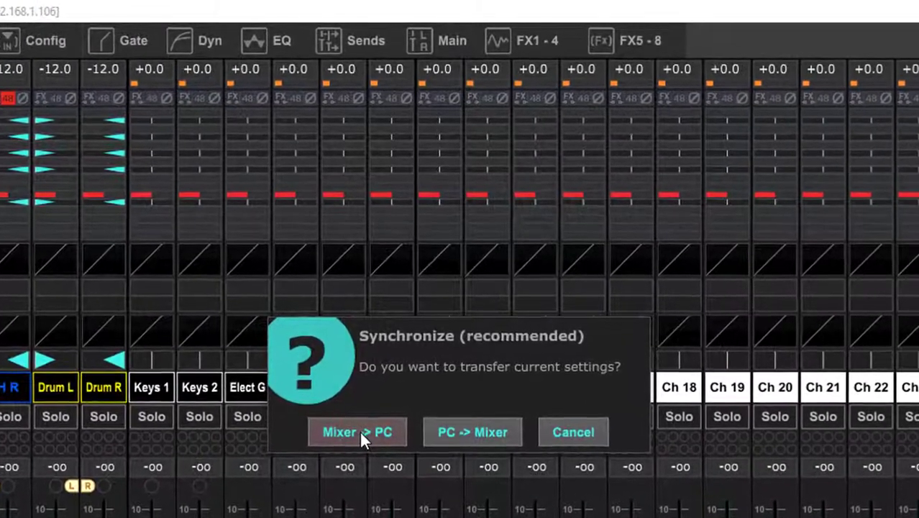
{"action": "left_click", "coordinate": [456, 435]}
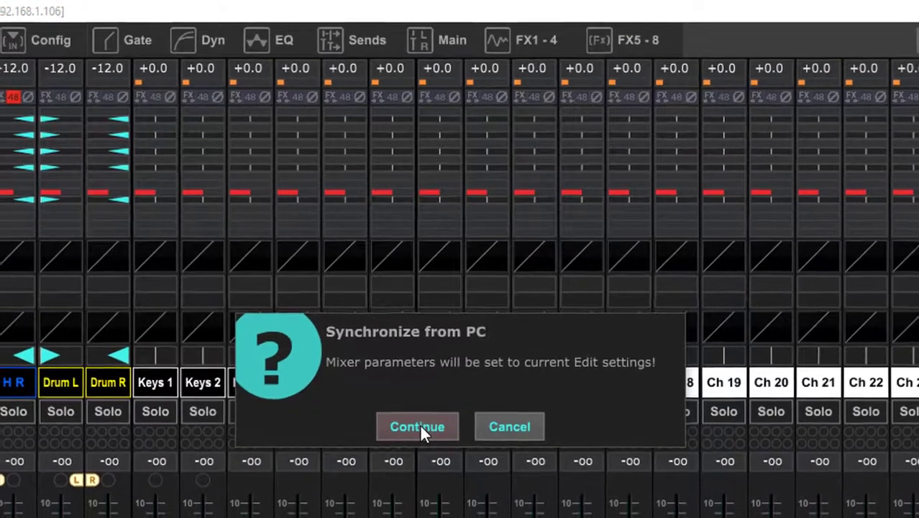
{"action": "left_click", "coordinate": [419, 428]}
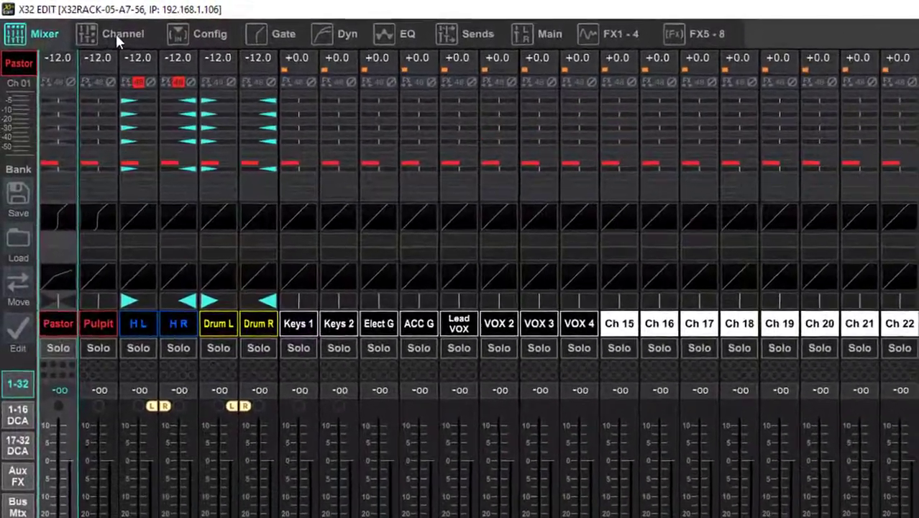
Step: Show the Pastor channel's detail view and set its input gain to about +50 dB
{"action": "left_click", "coordinate": [95, 28]}
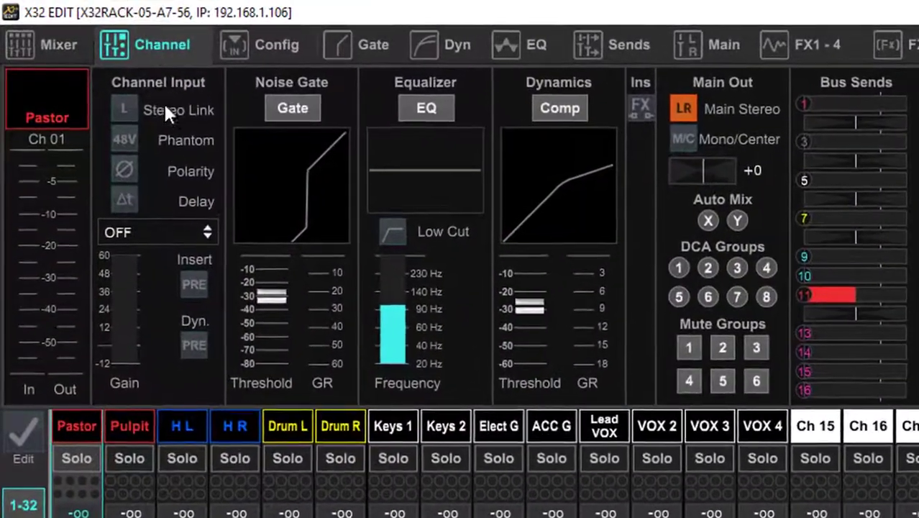
{"action": "mouse_move", "coordinate": [108, 316]}
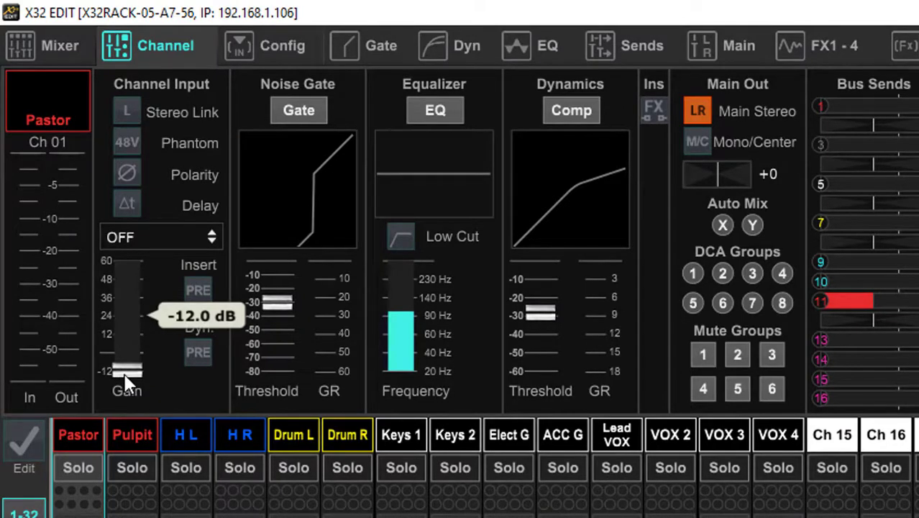
{"action": "left_click_drag", "start_coordinate": [126, 376], "coordinate": [125, 268]}
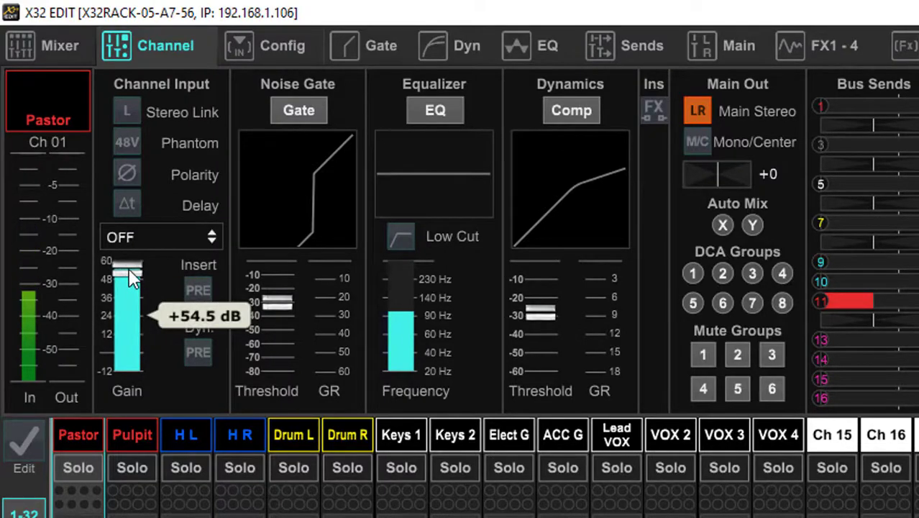
{"action": "left_click_drag", "start_coordinate": [131, 278], "coordinate": [130, 297]}
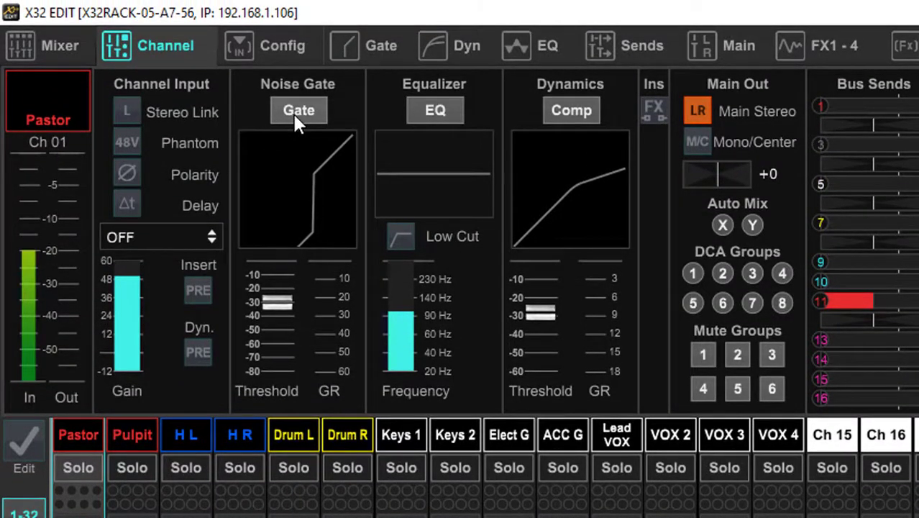
Step: Enable the Pastor channel's noise gate and set its threshold to about -40 dB
{"action": "left_click", "coordinate": [292, 111]}
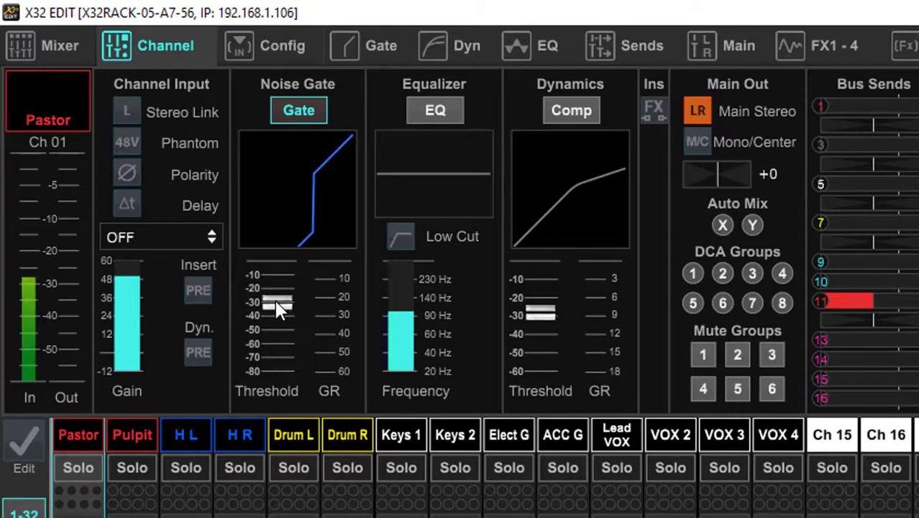
{"action": "left_click_drag", "start_coordinate": [276, 303], "coordinate": [269, 326]}
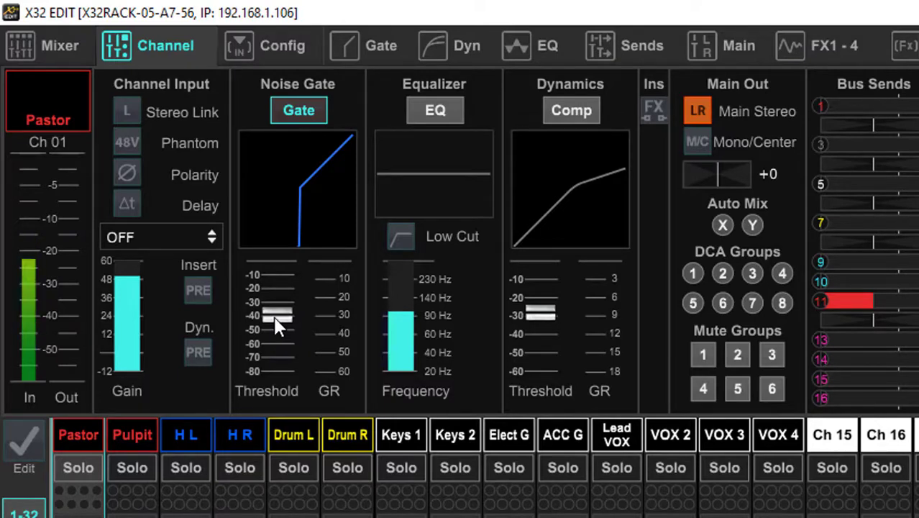
{"action": "left_click_drag", "start_coordinate": [279, 325], "coordinate": [267, 374]}
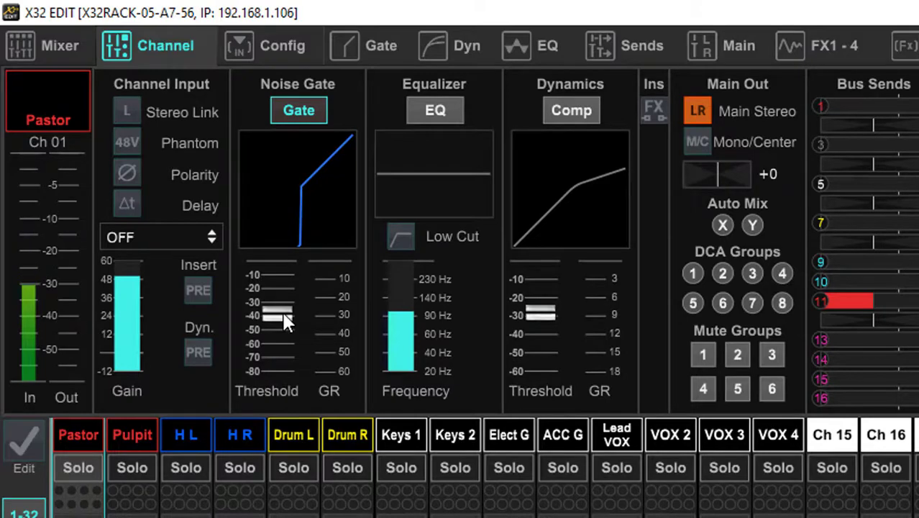
Step: Enable the low cut and compressor on the Pastor channel and show the VOX bus sends on the faders
{"action": "left_click", "coordinate": [401, 238]}
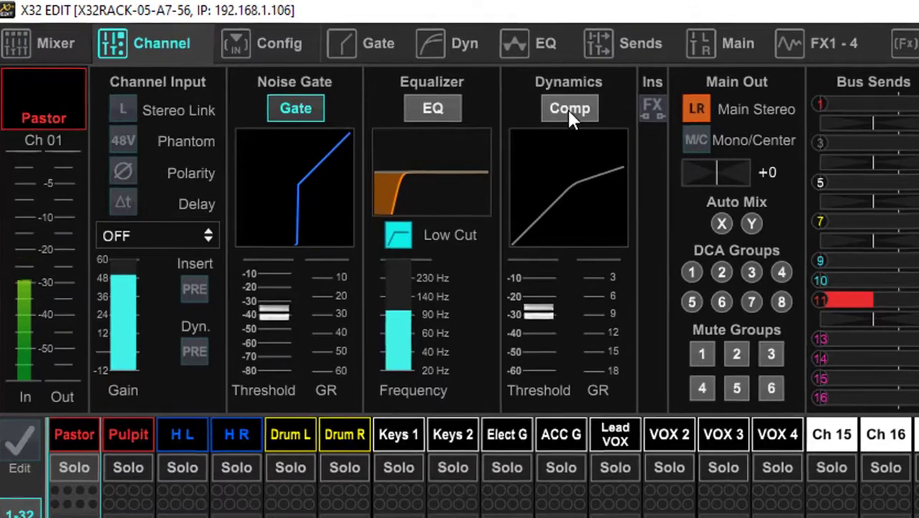
{"action": "left_click", "coordinate": [571, 115]}
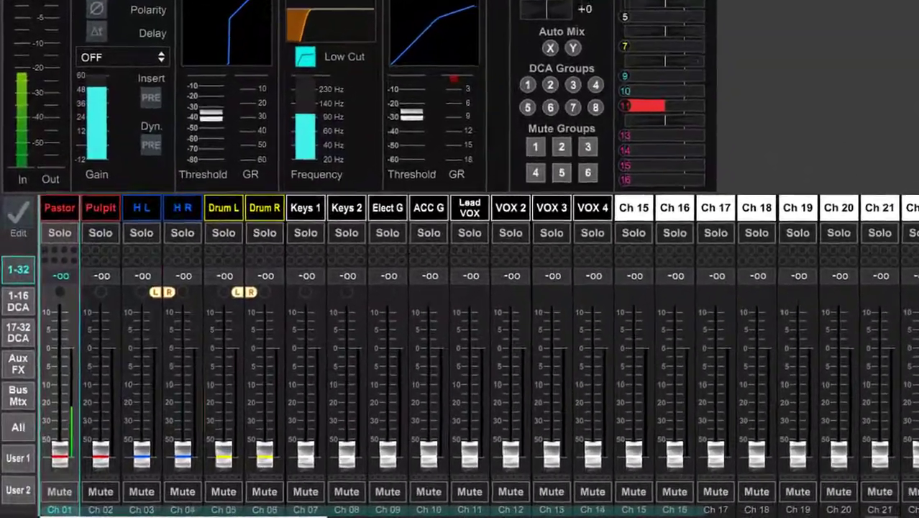
{"action": "left_click", "coordinate": [914, 303]}
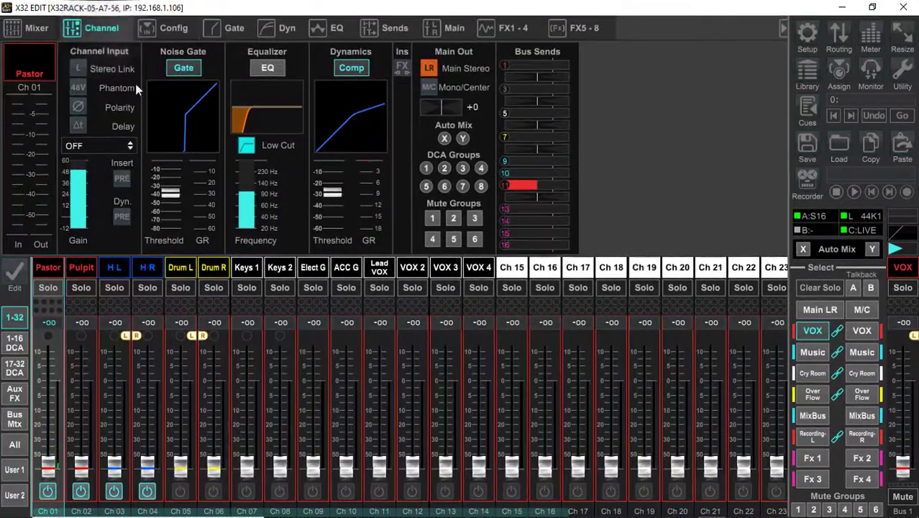
Step: Select the Pulpit channel and set its input gain to about +42 dB
{"action": "left_click", "coordinate": [76, 268]}
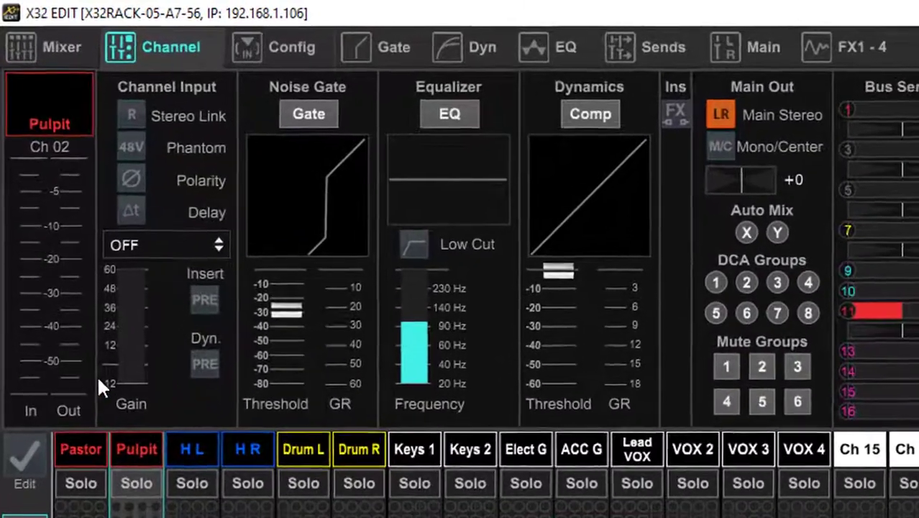
{"action": "left_click", "coordinate": [96, 278]}
{"action": "left_click_drag", "start_coordinate": [138, 400], "coordinate": [159, 351]}
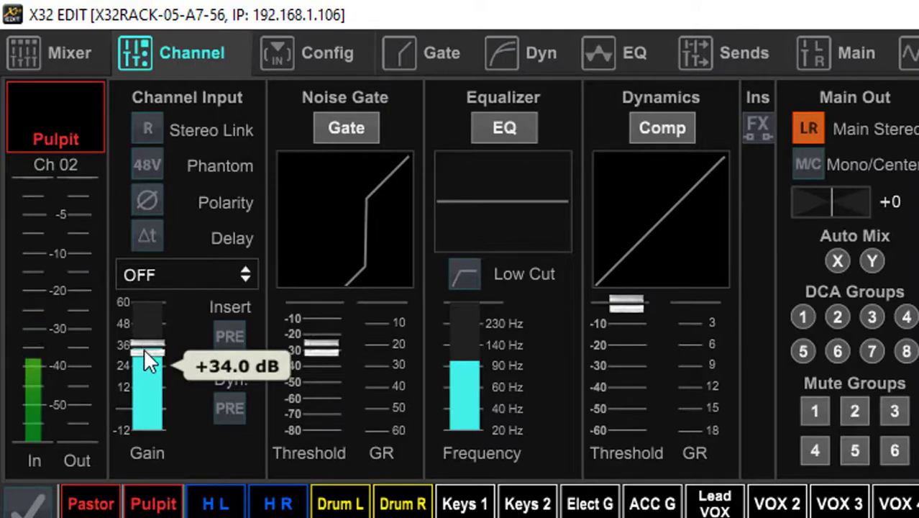
{"action": "left_click_drag", "start_coordinate": [144, 348], "coordinate": [165, 328]}
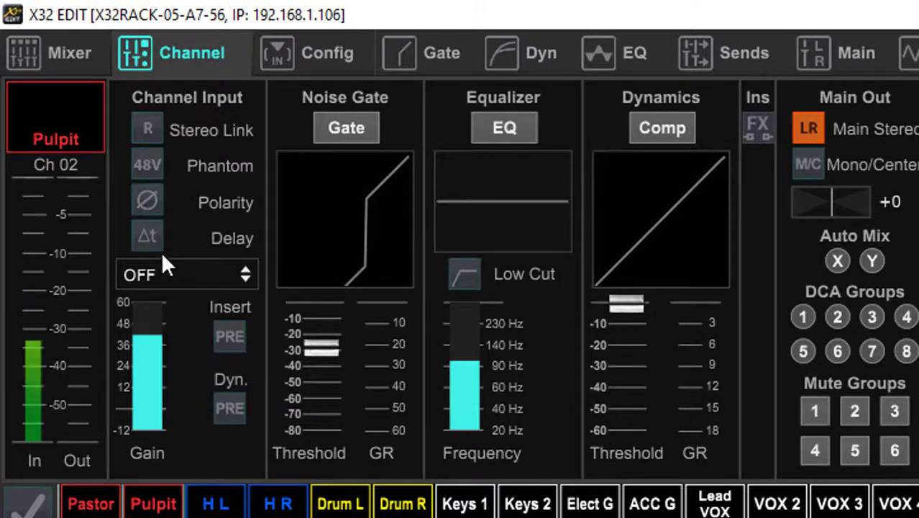
Step: Enable the Pulpit channel's noise gate and set its threshold to about -20 dB
{"action": "left_click", "coordinate": [344, 135]}
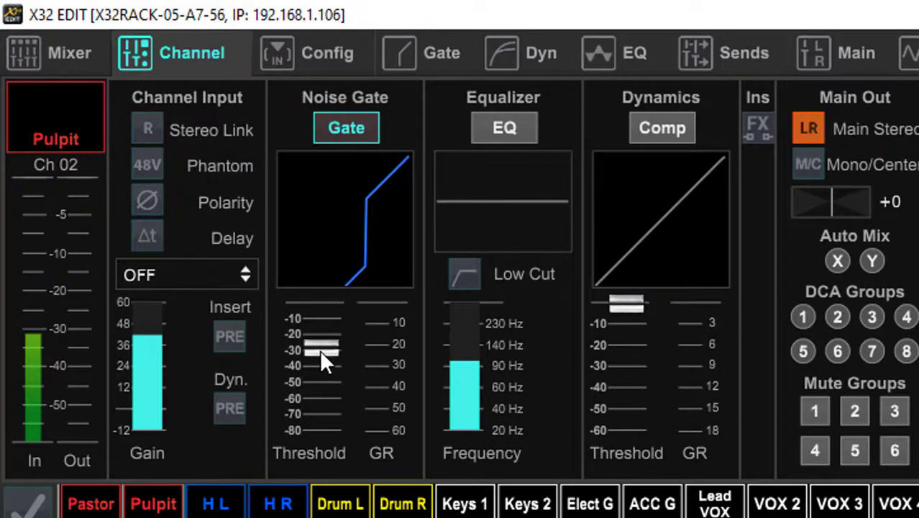
{"action": "left_click_drag", "start_coordinate": [319, 350], "coordinate": [322, 320]}
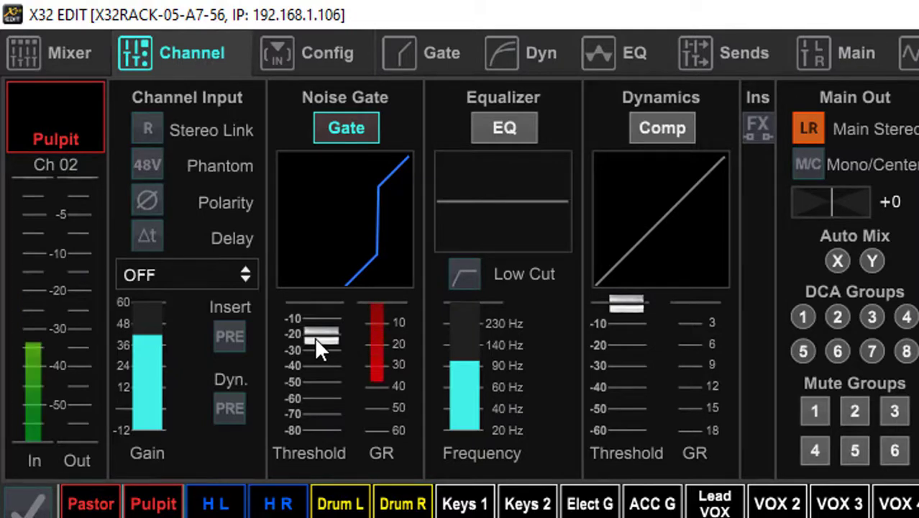
Step: Lower the Pulpit channel's noise gate threshold to about -35 dB and enable its low cut
{"action": "left_click_drag", "start_coordinate": [316, 338], "coordinate": [314, 394]}
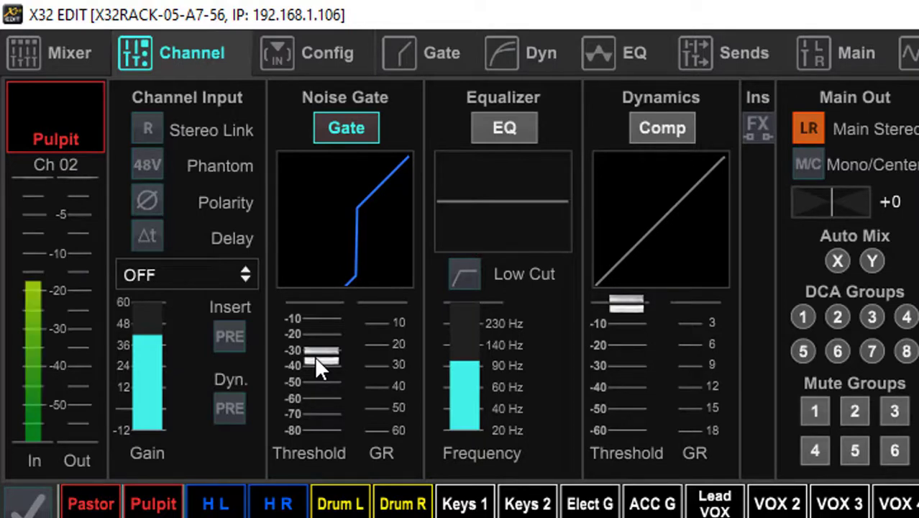
{"action": "left_click", "coordinate": [462, 280]}
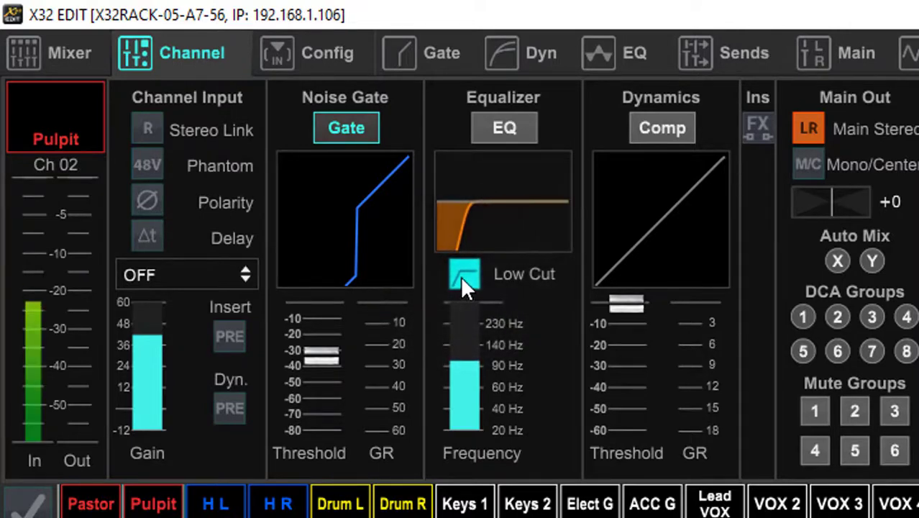
Step: Enable the Pulpit channel's compressor with a threshold of about -26 dB, and compare its settings with the Pastor channel's
{"action": "left_click_drag", "start_coordinate": [625, 301], "coordinate": [630, 409]}
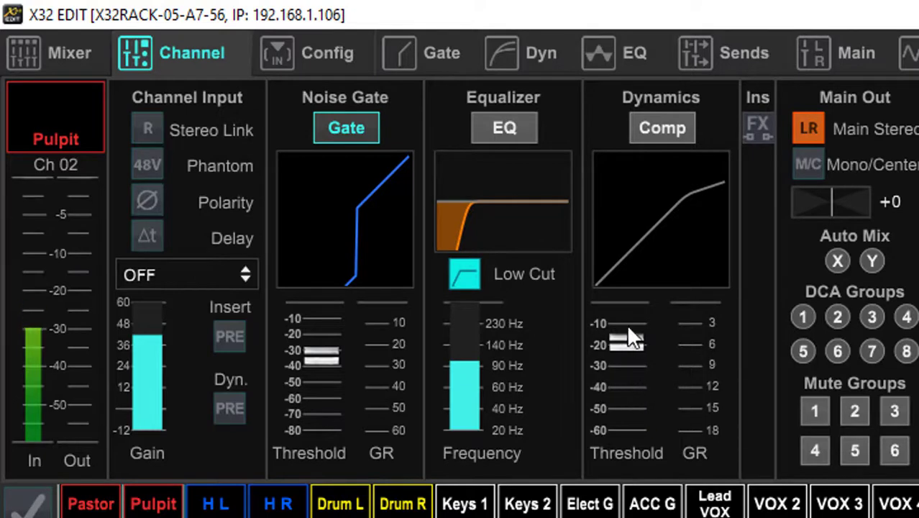
{"action": "left_click", "coordinate": [650, 129]}
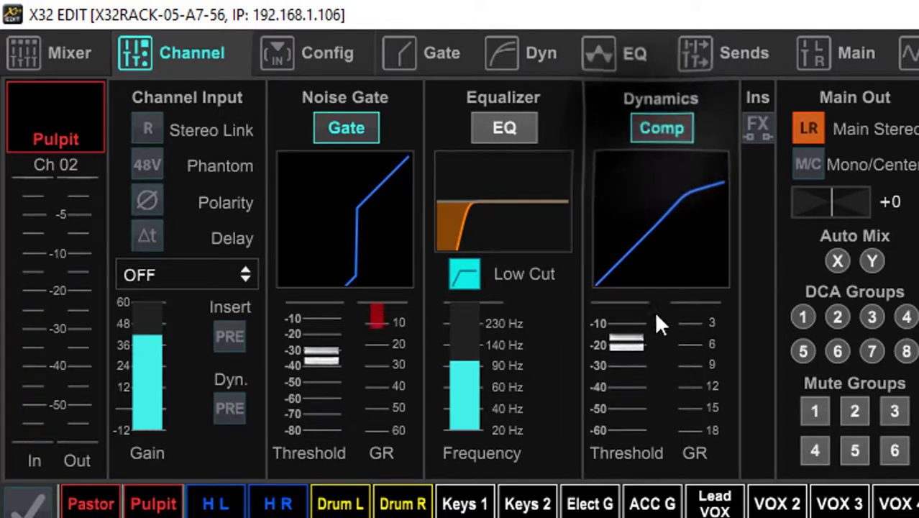
{"action": "left_click_drag", "start_coordinate": [615, 342], "coordinate": [608, 413]}
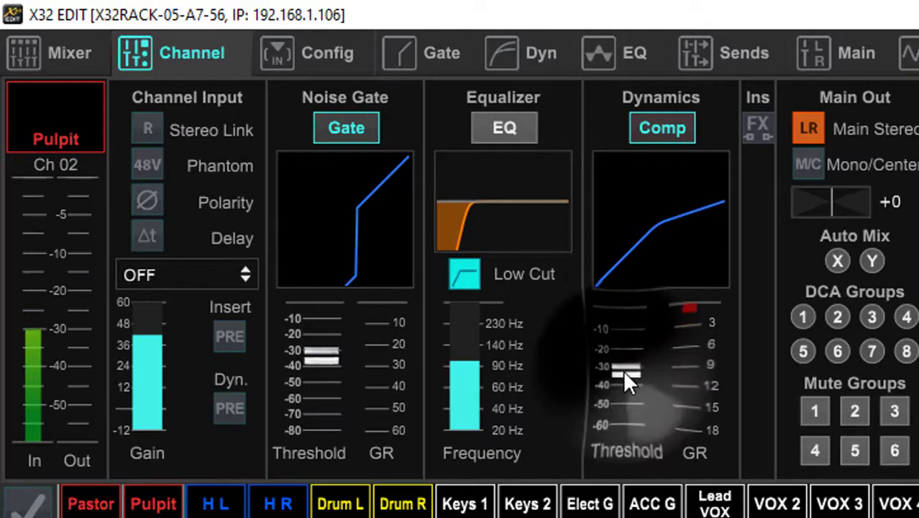
{"action": "left_click_drag", "start_coordinate": [625, 373], "coordinate": [644, 341]}
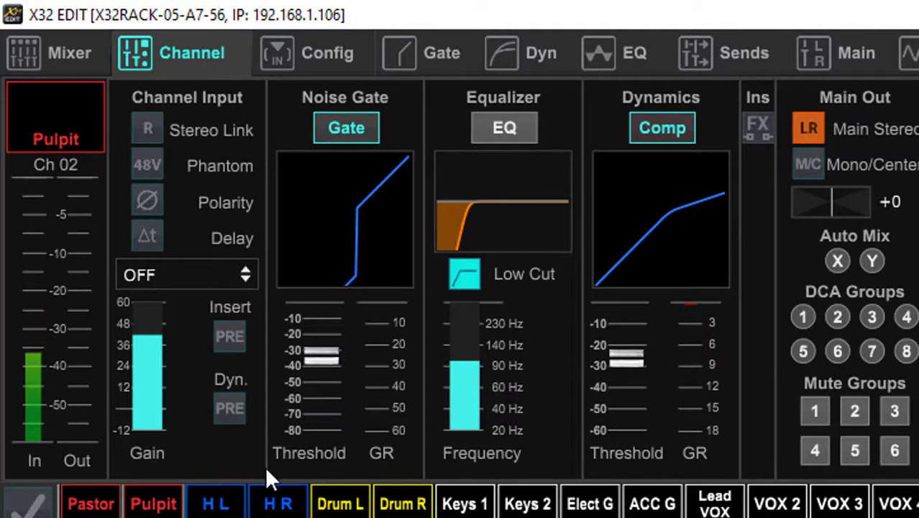
{"action": "left_click", "coordinate": [93, 502]}
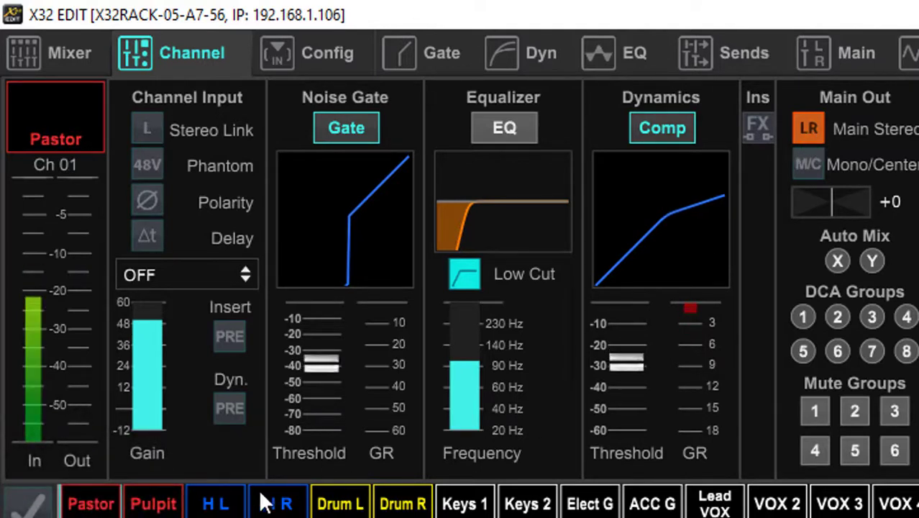
Step: Select the H L channel and raise its input gain to about +60 dB
{"action": "left_click", "coordinate": [214, 505]}
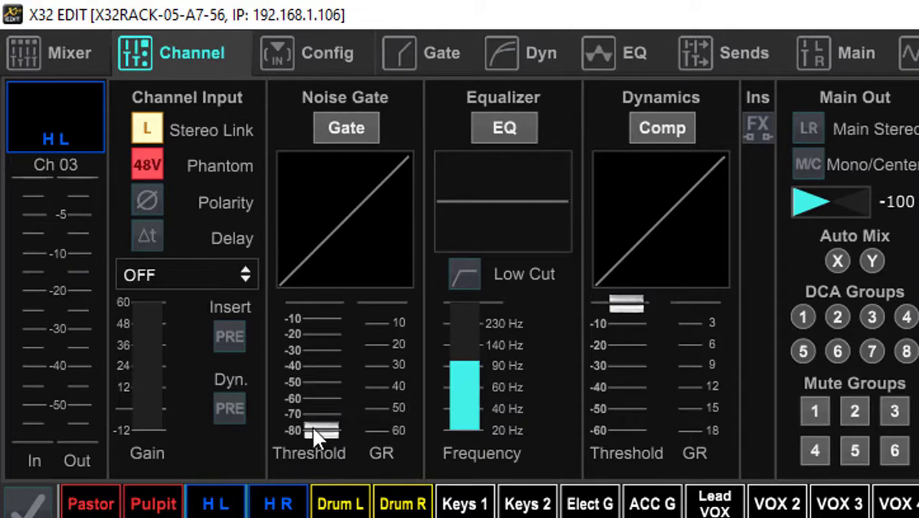
{"action": "left_click_drag", "start_coordinate": [147, 429], "coordinate": [160, 318]}
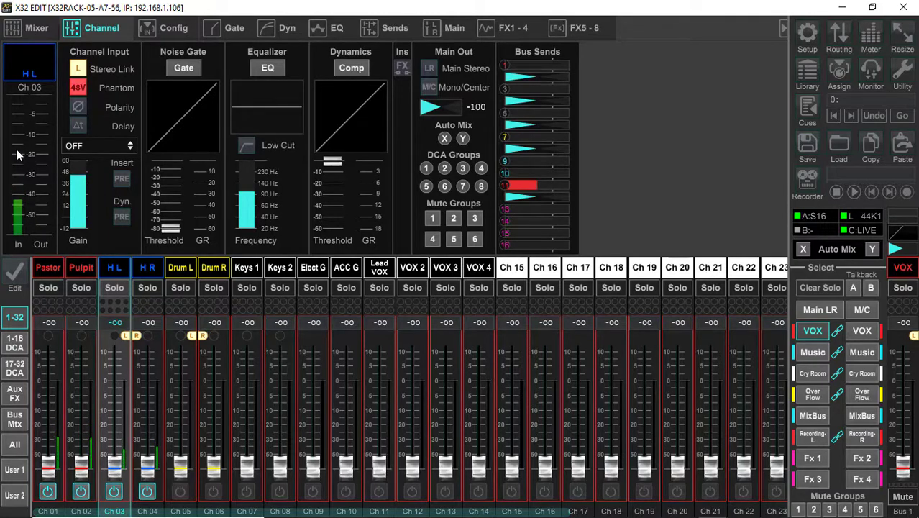
{"action": "mouse_move", "coordinate": [80, 181]}
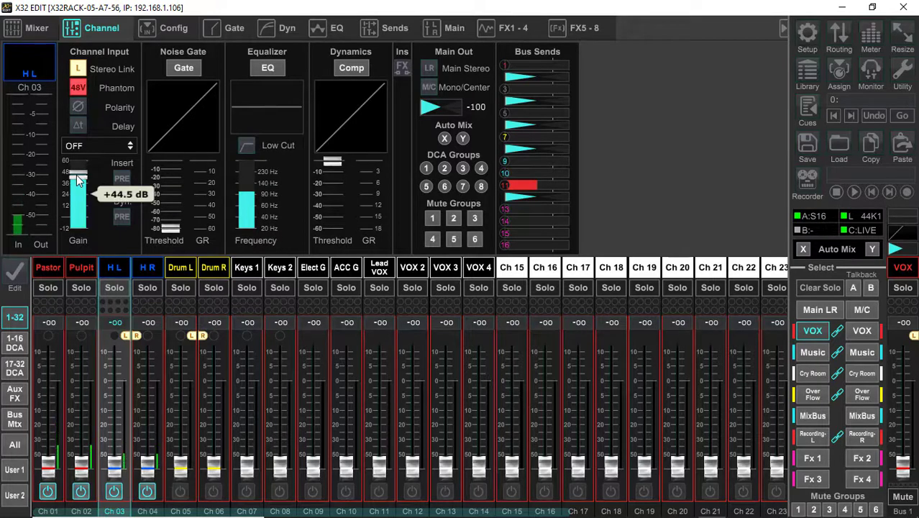
{"action": "left_click_drag", "start_coordinate": [80, 180], "coordinate": [70, 160]}
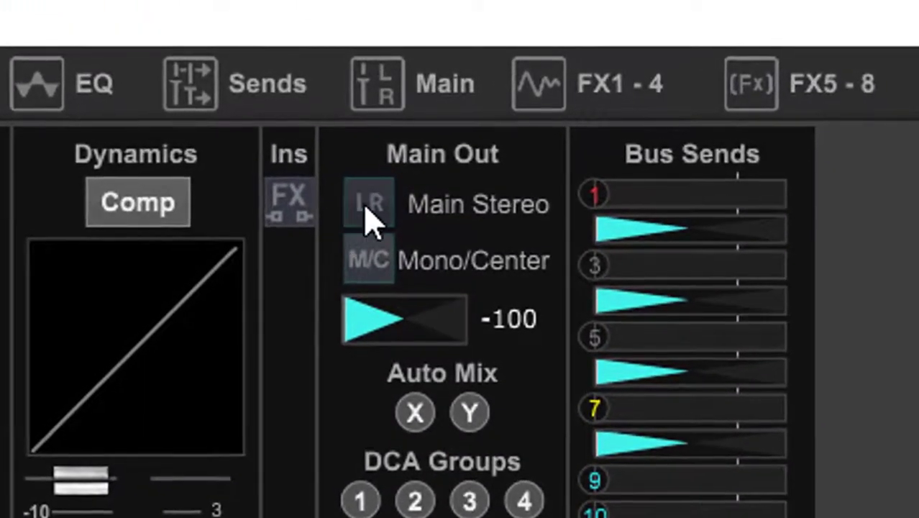
{"action": "left_click", "coordinate": [365, 206]}
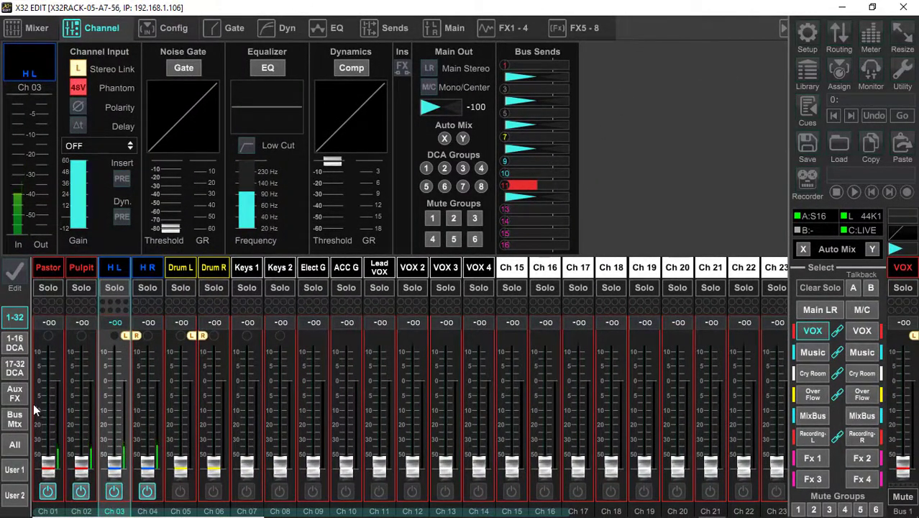
Step: Show the Main LR mix on the faders and raise Pastor to about -0.2 dB and Pulpit to about +0.5 dB
{"action": "left_click", "coordinate": [808, 312]}
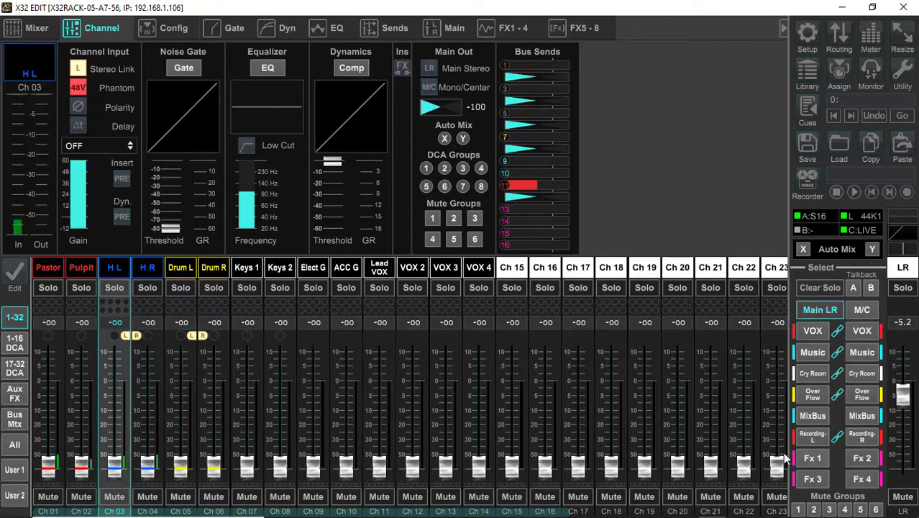
{"action": "left_click", "coordinate": [48, 272]}
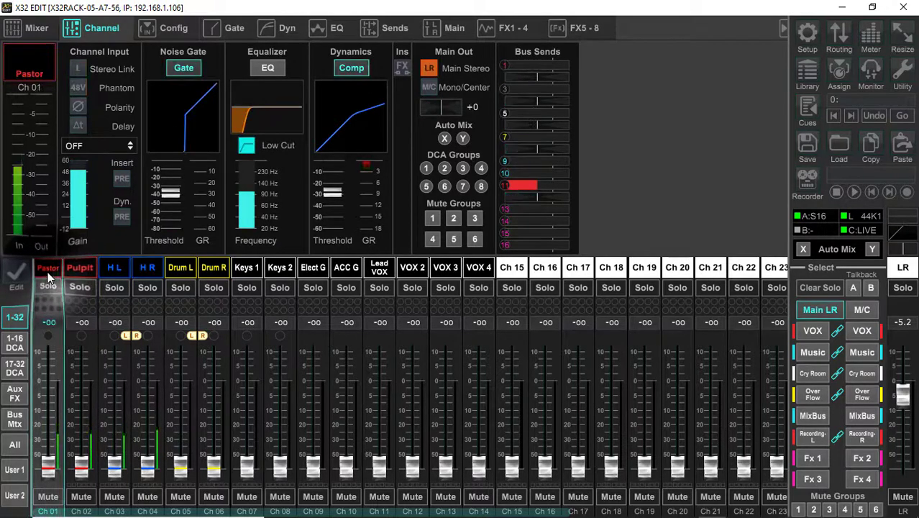
{"action": "left_click_drag", "start_coordinate": [48, 466], "coordinate": [54, 383]}
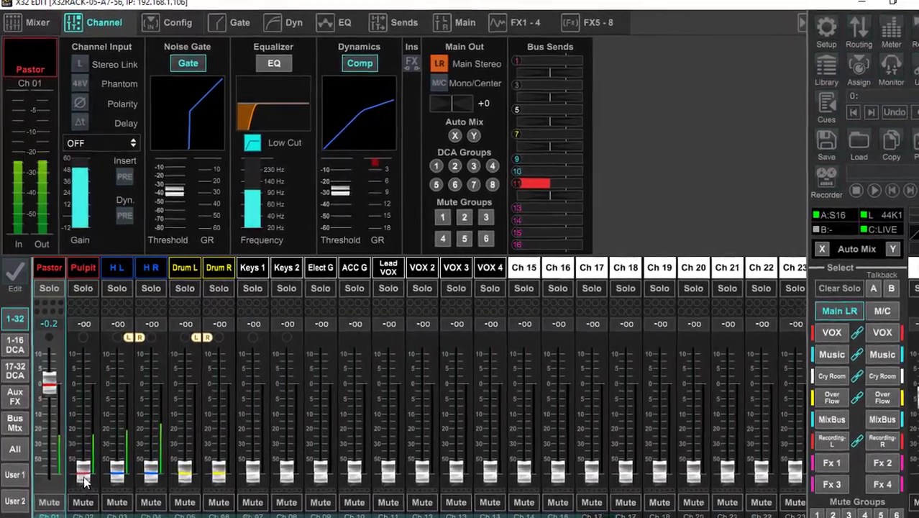
{"action": "left_click_drag", "start_coordinate": [84, 478], "coordinate": [101, 393]}
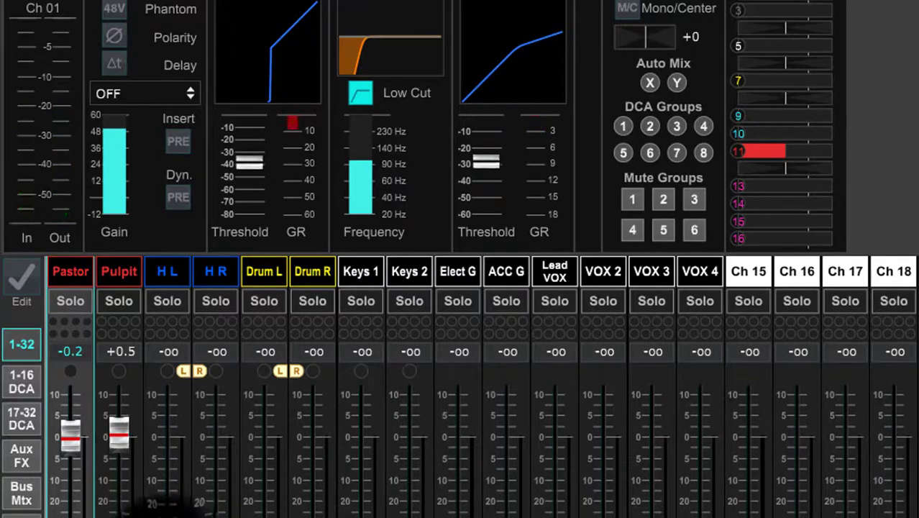
Step: Raise the linked H L and H R faders to about +4.3 dB and lower the LR master to about -6.8 dB
{"action": "left_click_drag", "start_coordinate": [180, 516], "coordinate": [179, 437]}
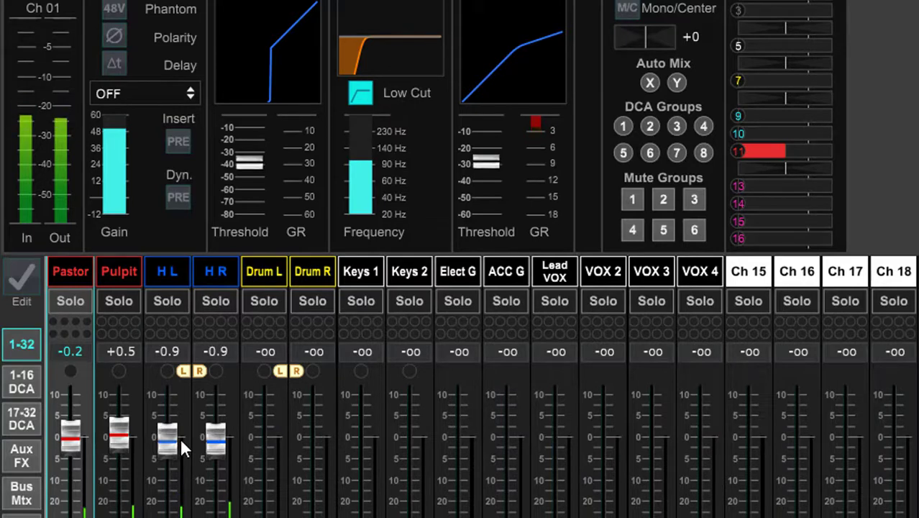
{"action": "left_click_drag", "start_coordinate": [181, 438], "coordinate": [184, 416]}
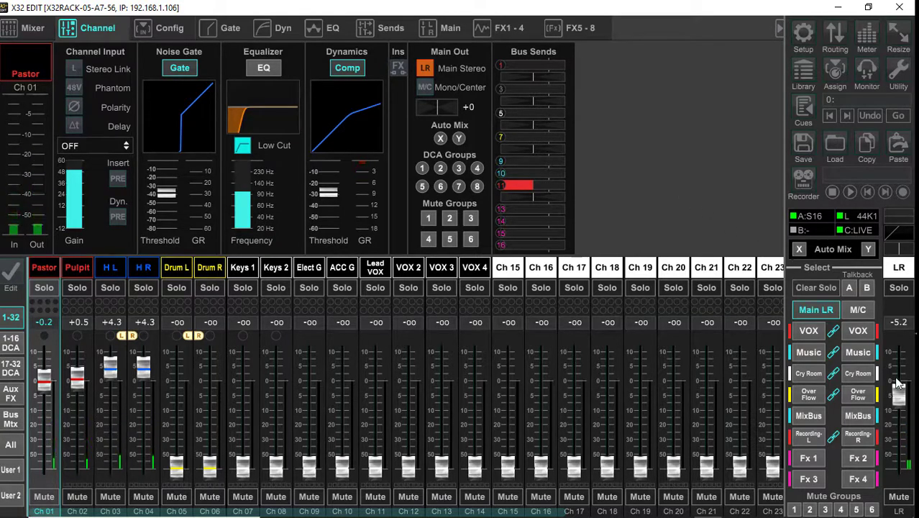
{"action": "mouse_move", "coordinate": [899, 392]}
{"action": "left_mouse_down"}
{"action": "mouse_move", "coordinate": [911, 353]}
{"action": "mouse_move", "coordinate": [895, 409]}
{"action": "left_mouse_up"}
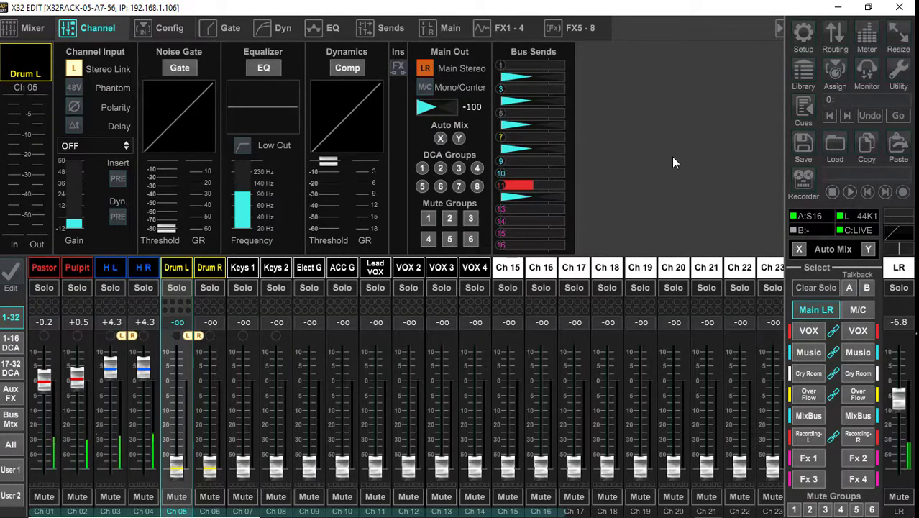
Step: Try lowering the Drum L channel's input gain to about -11 dB, and restore its earlier level
{"action": "left_click", "coordinate": [76, 221]}
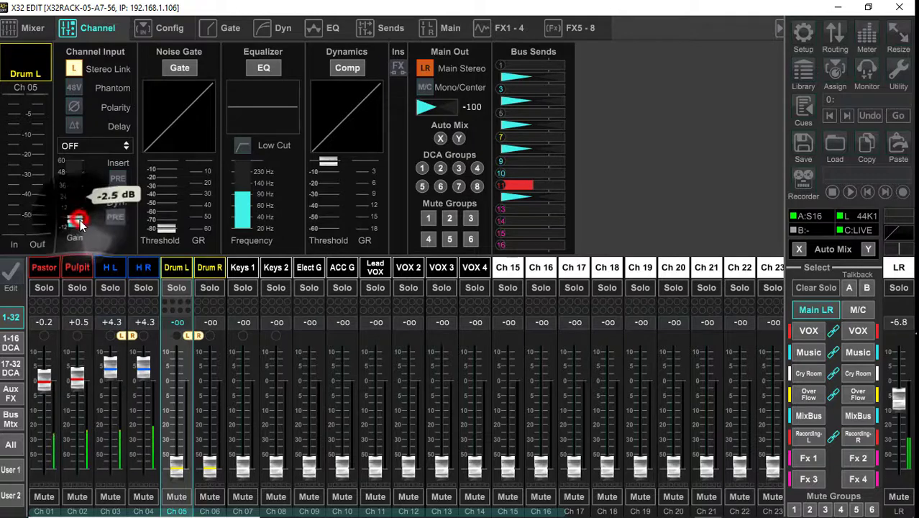
{"action": "left_click_drag", "start_coordinate": [78, 223], "coordinate": [78, 238]}
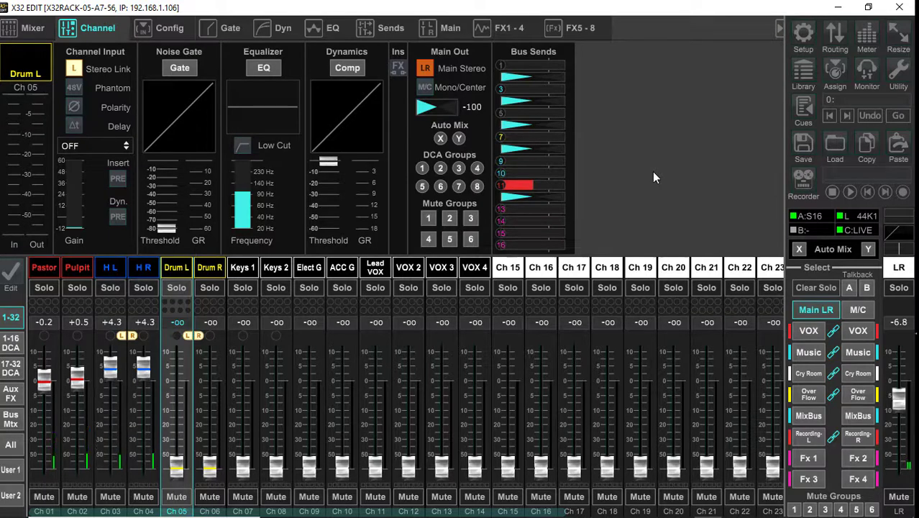
{"action": "mouse_move", "coordinate": [78, 230]}
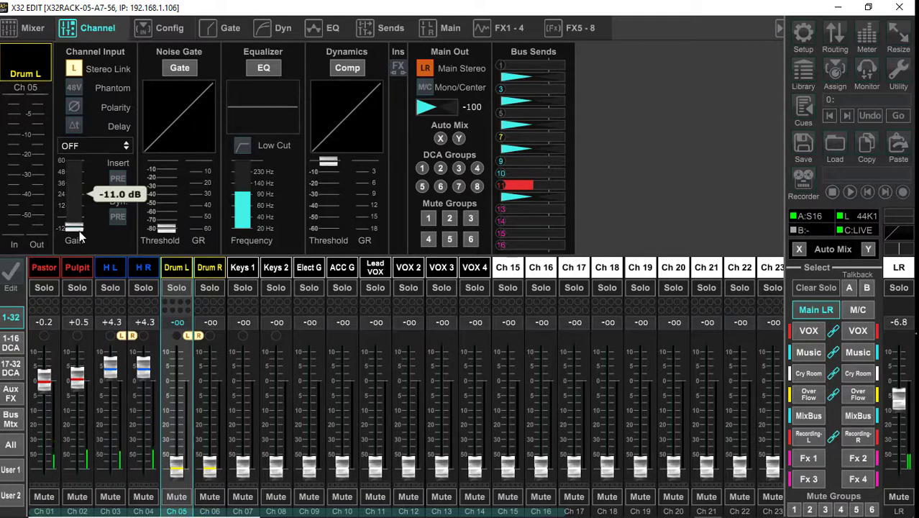
{"action": "mouse_move", "coordinate": [77, 229]}
{"action": "left_mouse_down"}
{"action": "mouse_move", "coordinate": [82, 194]}
{"action": "mouse_move", "coordinate": [73, 230]}
{"action": "left_mouse_up"}
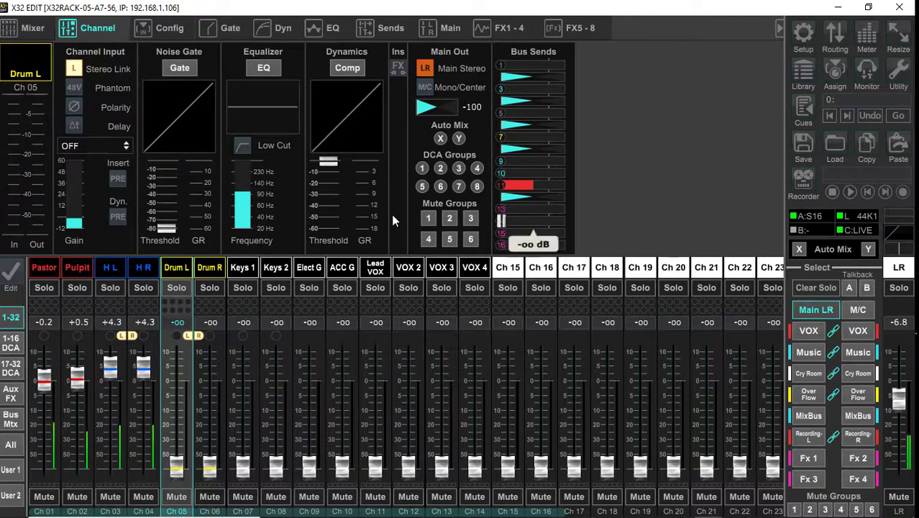
{"action": "mouse_move", "coordinate": [70, 225]}
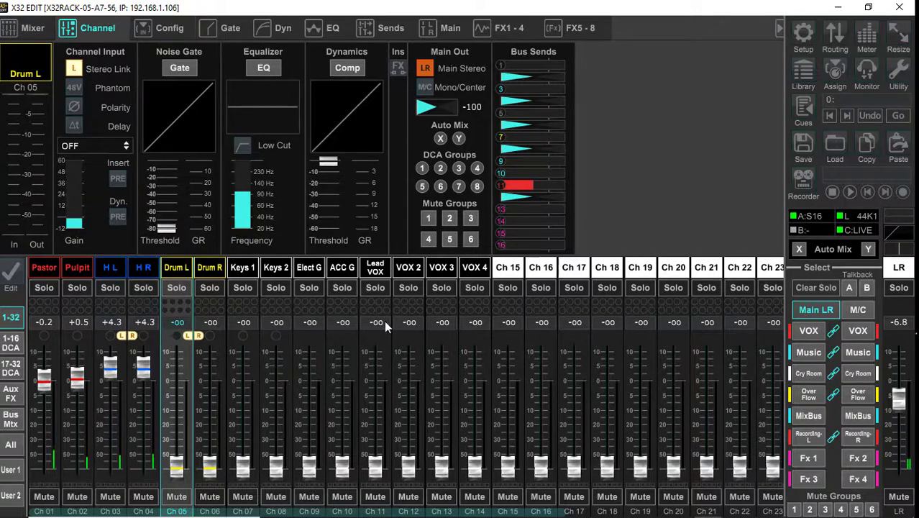
Step: Raise the faders to about -4.6 dB for the drum pair, -2.0 for Keys 1, -6.2 for Keys 2, -7.2 for Elect G and -4.1 for ACC G
{"action": "left_click_drag", "start_coordinate": [176, 464], "coordinate": [187, 396]}
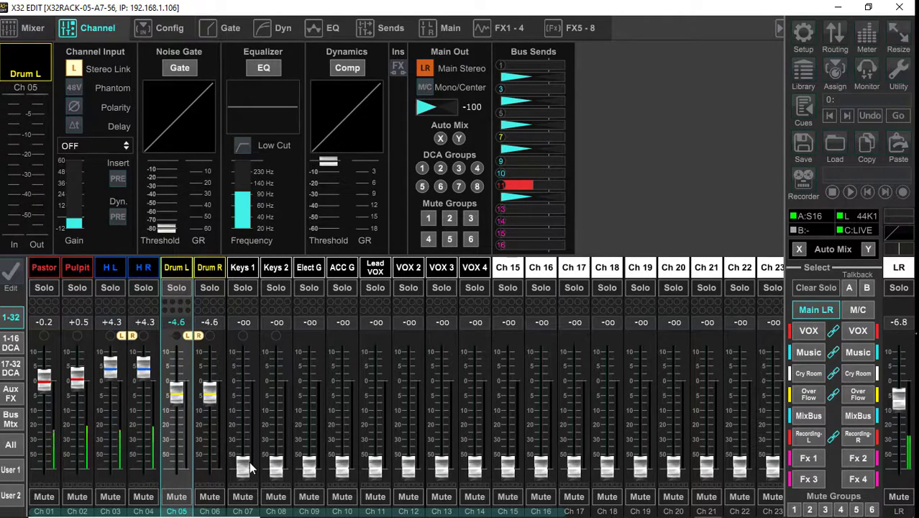
{"action": "left_click_drag", "start_coordinate": [245, 469], "coordinate": [257, 385]}
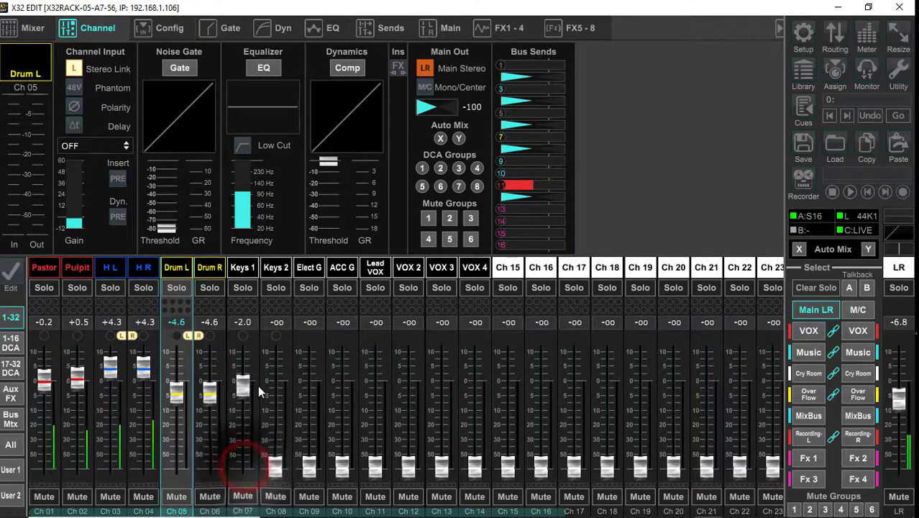
{"action": "left_click", "coordinate": [274, 469]}
{"action": "left_click_drag", "start_coordinate": [274, 469], "coordinate": [282, 400]}
{"action": "left_click_drag", "start_coordinate": [308, 466], "coordinate": [320, 401]}
{"action": "left_click_drag", "start_coordinate": [342, 466], "coordinate": [350, 386]}
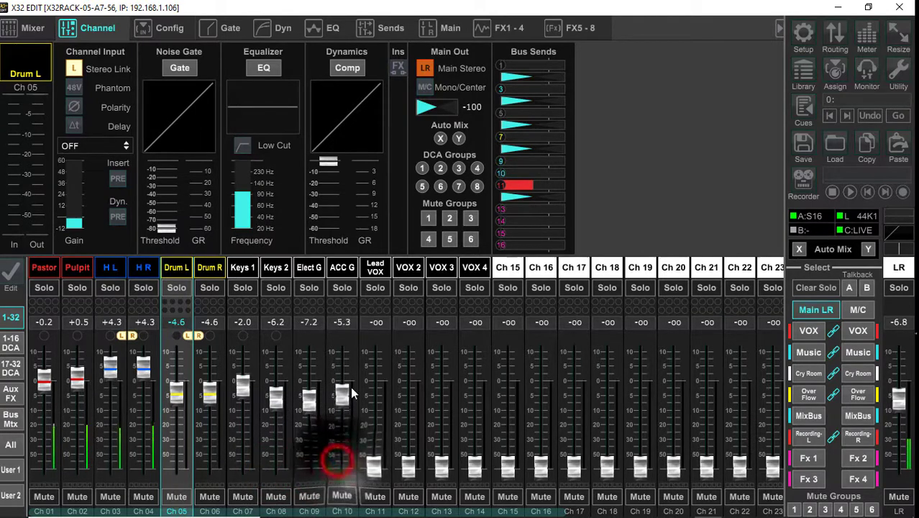
Step: Raise the vocal faders to about -8.8 dB for Lead VOX, -4.1 dB for VOX 2, -6.5 dB for VOX 3 and -9.2 dB for VOX 4
{"action": "left_click_drag", "start_coordinate": [377, 460], "coordinate": [381, 407]}
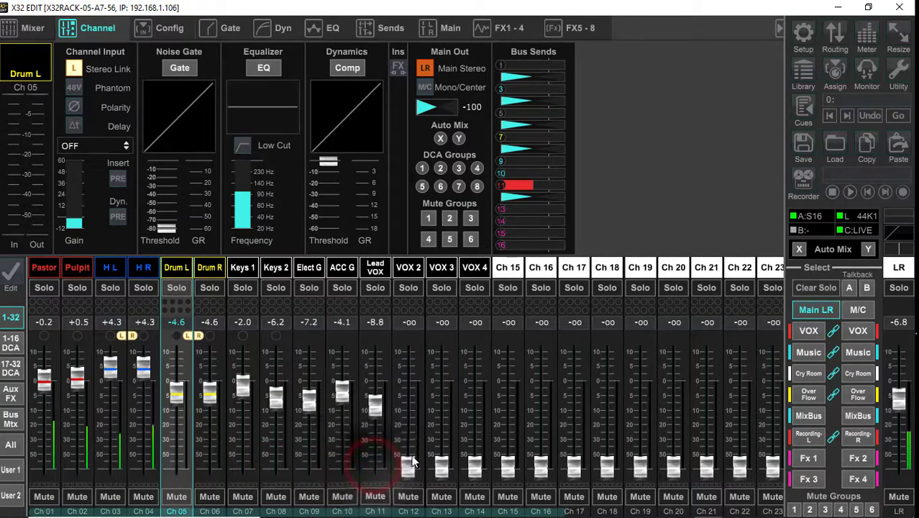
{"action": "left_click_drag", "start_coordinate": [408, 467], "coordinate": [418, 387]}
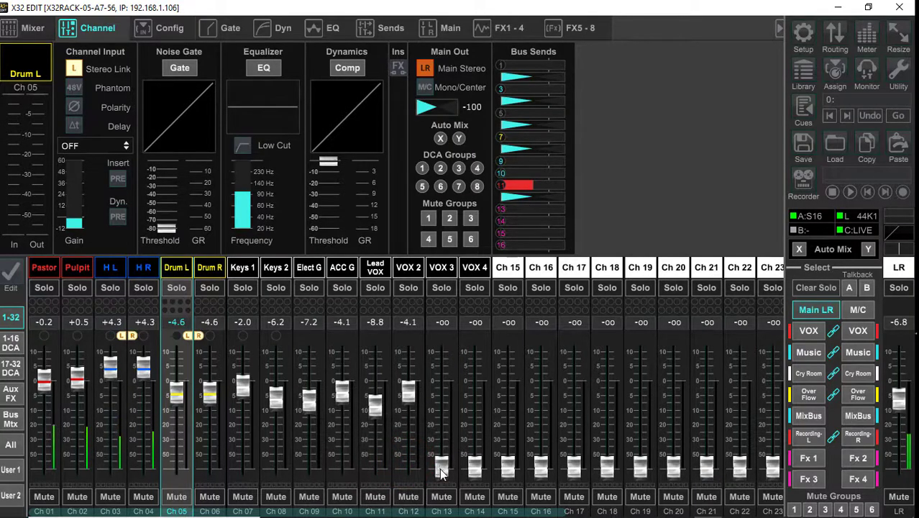
{"action": "left_click_drag", "start_coordinate": [441, 468], "coordinate": [449, 399]}
{"action": "left_click_drag", "start_coordinate": [473, 466], "coordinate": [477, 407]}
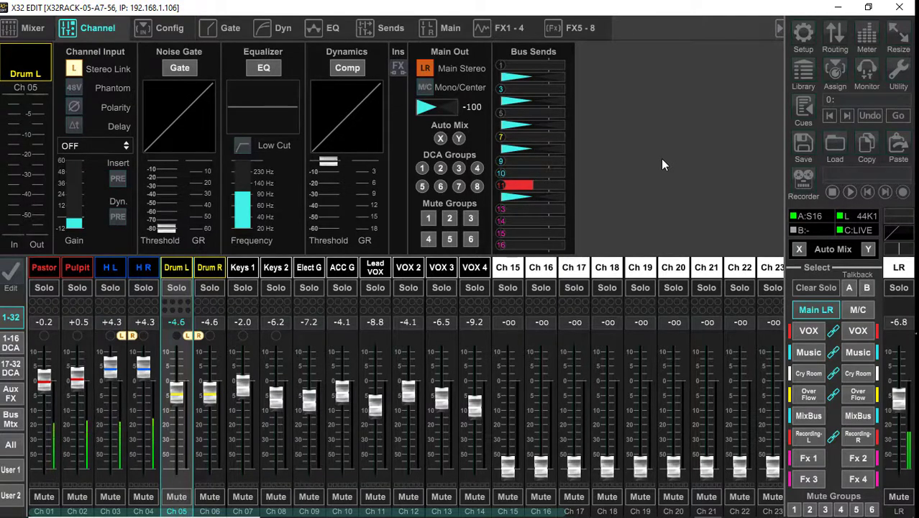
Step: Review the channel settings of Keys 1, Elect G, ACC G, Lead VOX, VOX 2 and VOX 3 one after another
{"action": "left_click", "coordinate": [235, 267]}
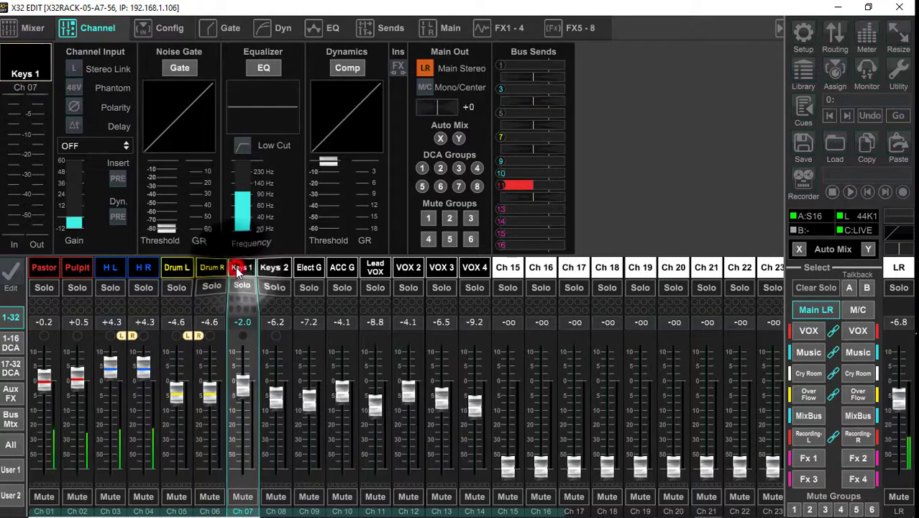
{"action": "mouse_move", "coordinate": [71, 224]}
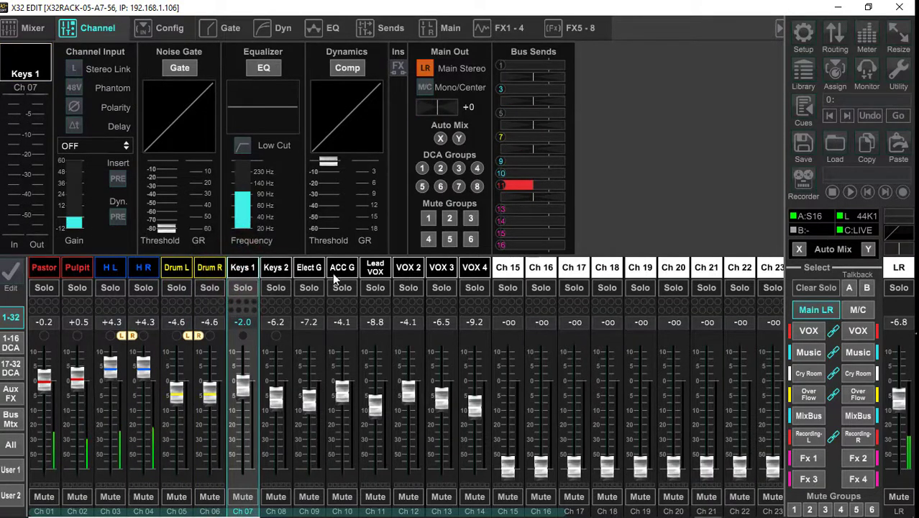
{"action": "left_click", "coordinate": [309, 268]}
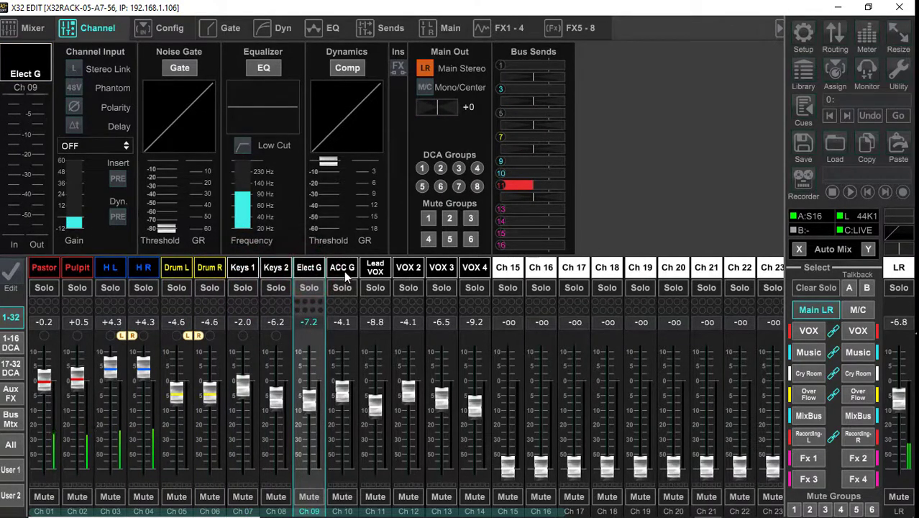
{"action": "left_click", "coordinate": [343, 268]}
{"action": "left_click", "coordinate": [373, 269]}
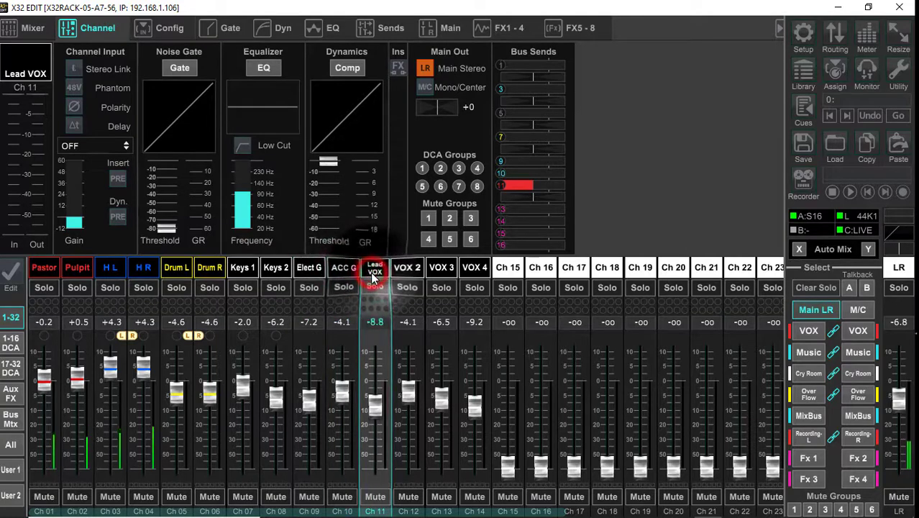
{"action": "left_click", "coordinate": [408, 269]}
{"action": "left_click", "coordinate": [441, 268]}
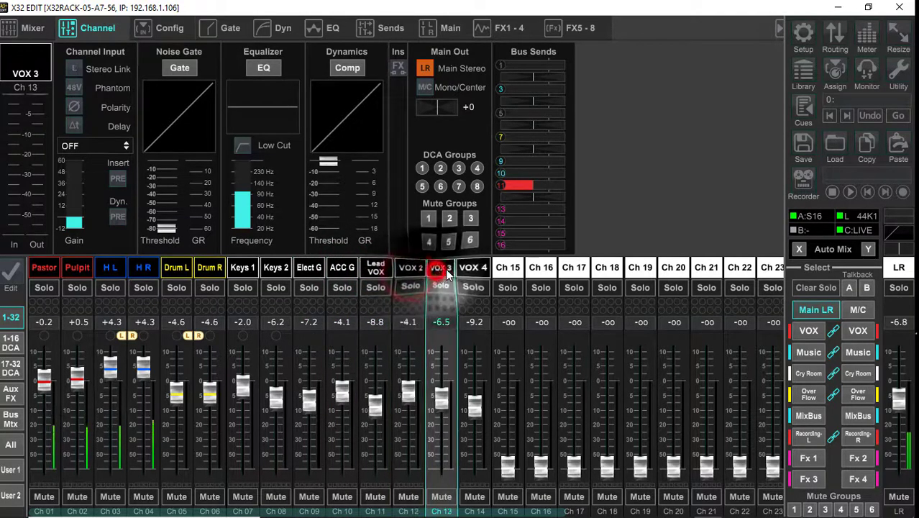
Step: Review the channel settings of VOX 4, Pastor and Pulpit one after another
{"action": "left_click", "coordinate": [472, 269]}
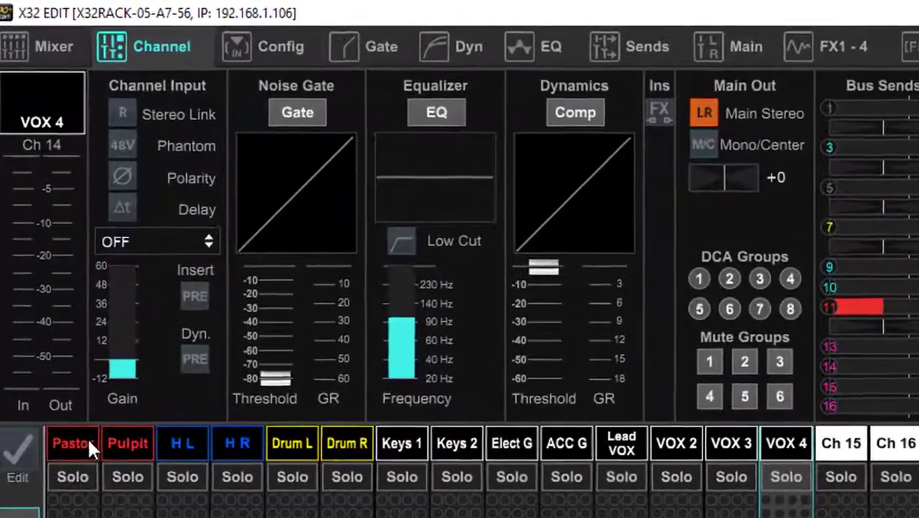
{"action": "left_click", "coordinate": [60, 369]}
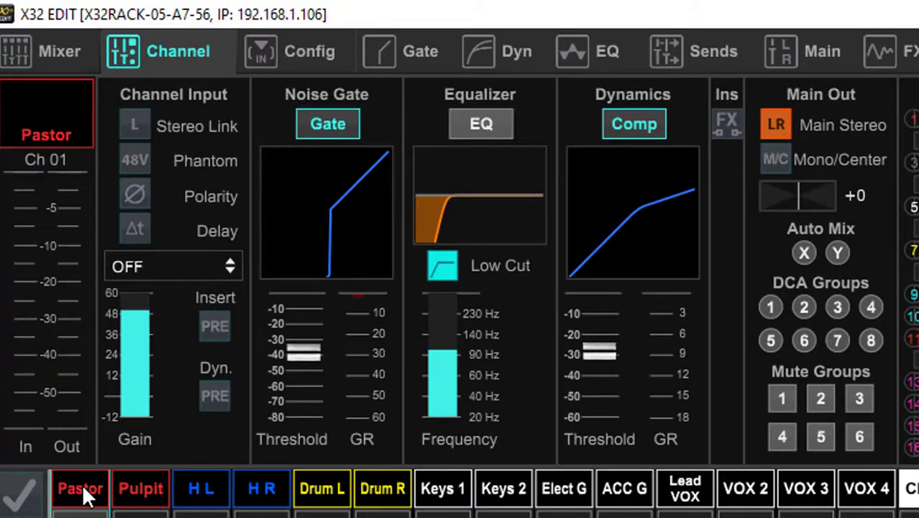
{"action": "left_click", "coordinate": [140, 497]}
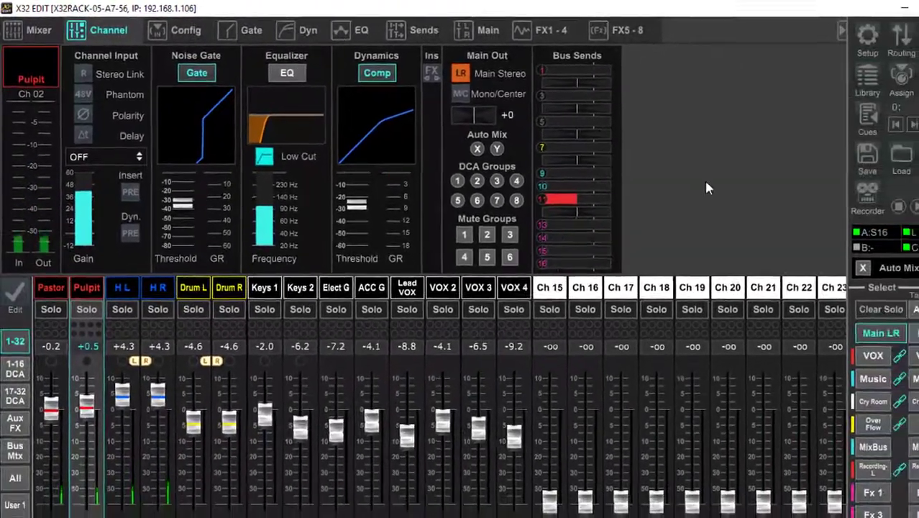
{"action": "left_click", "coordinate": [841, 217]}
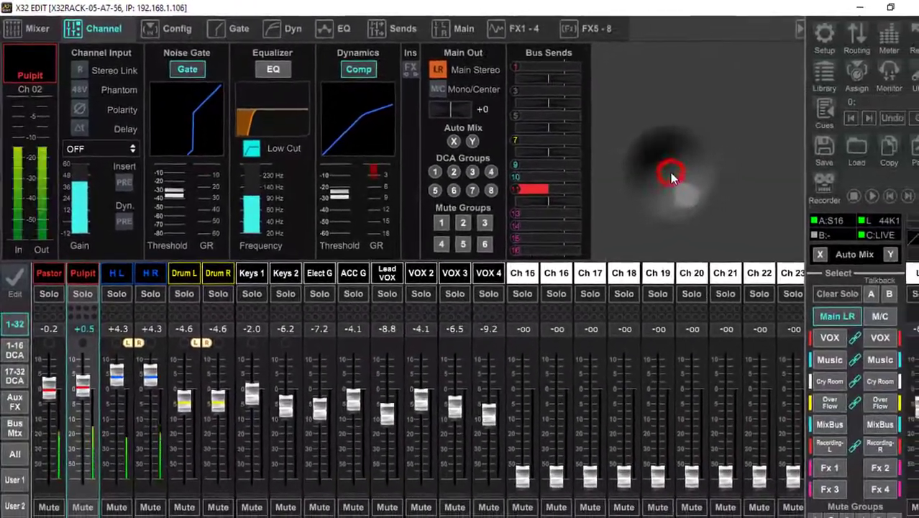
Step: Save the mixer setup as a scene with all parameter groups selected, overwriting video-streaming.scn on the Desktop
{"action": "left_click", "coordinate": [807, 145]}
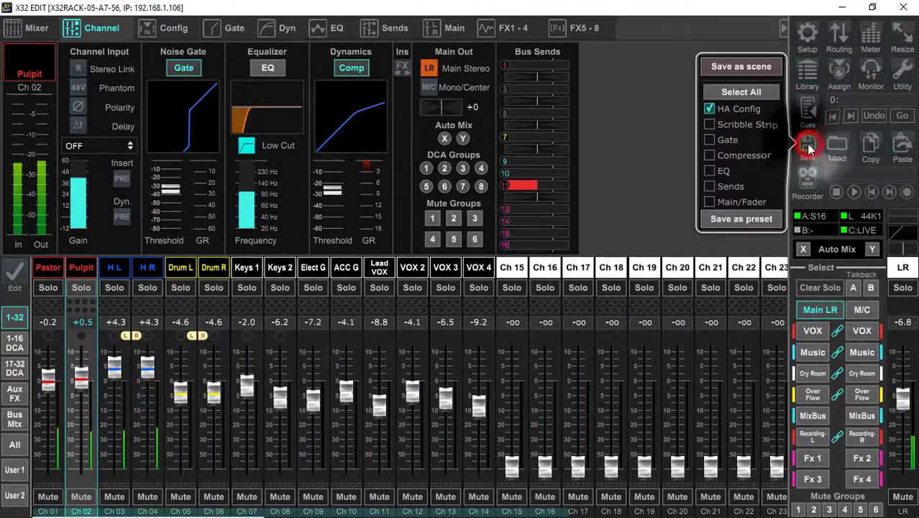
{"action": "left_click", "coordinate": [741, 92]}
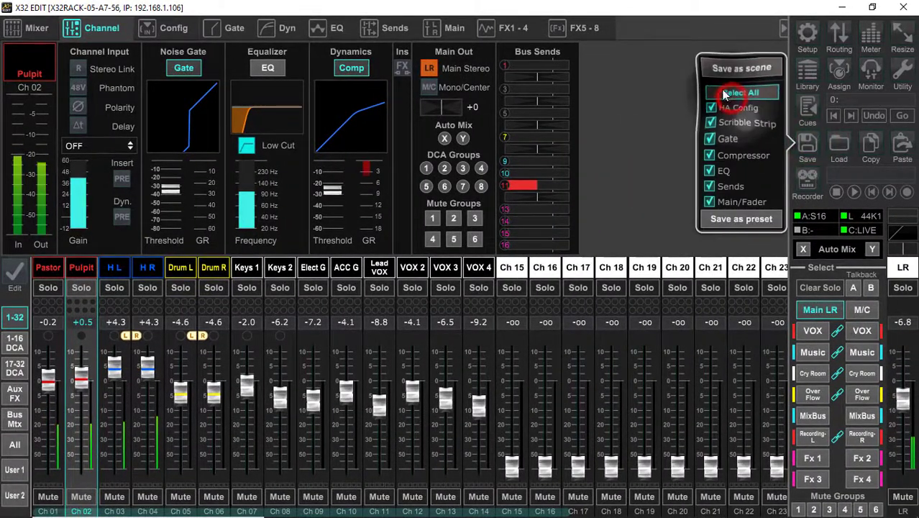
{"action": "left_click", "coordinate": [722, 67]}
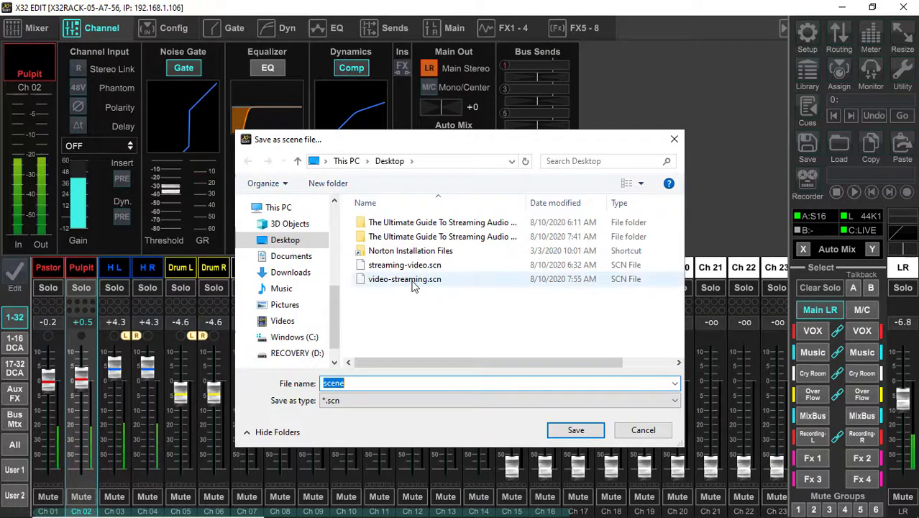
{"action": "left_click", "coordinate": [410, 282]}
{"action": "left_click", "coordinate": [572, 431]}
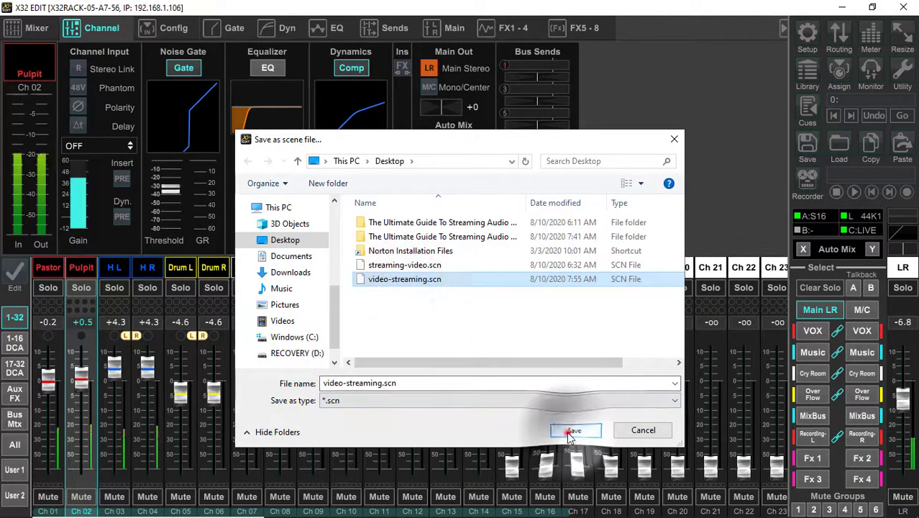
{"action": "left_click", "coordinate": [492, 266]}
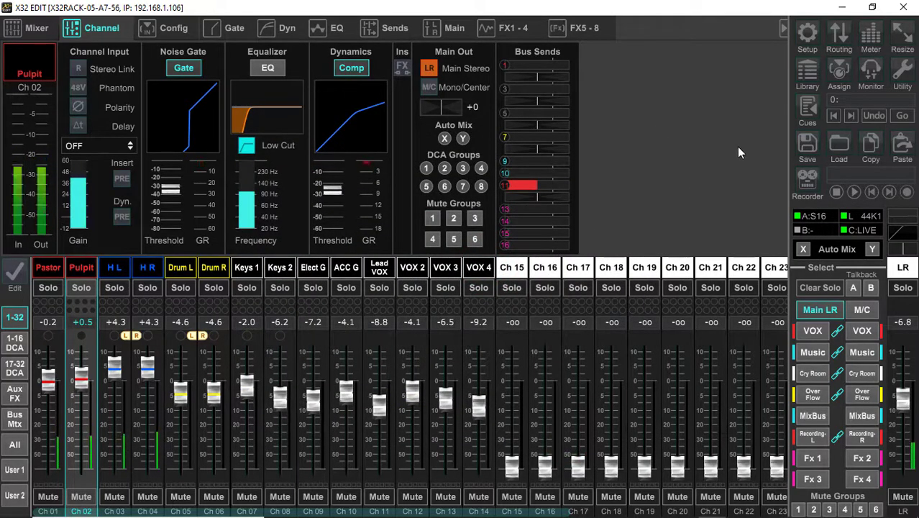
Step: Open the USB Recorder and choose MixBus 11 as its first recording source
{"action": "left_click", "coordinate": [809, 178]}
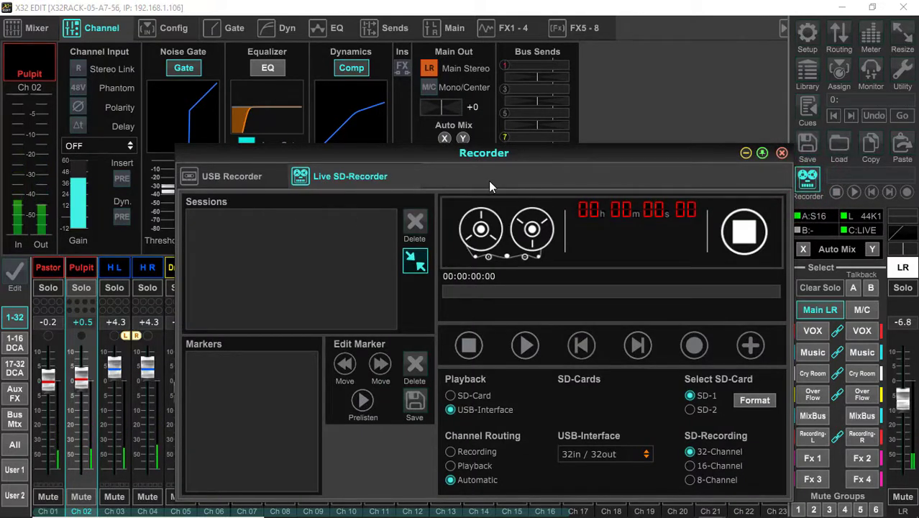
{"action": "left_click", "coordinate": [231, 180]}
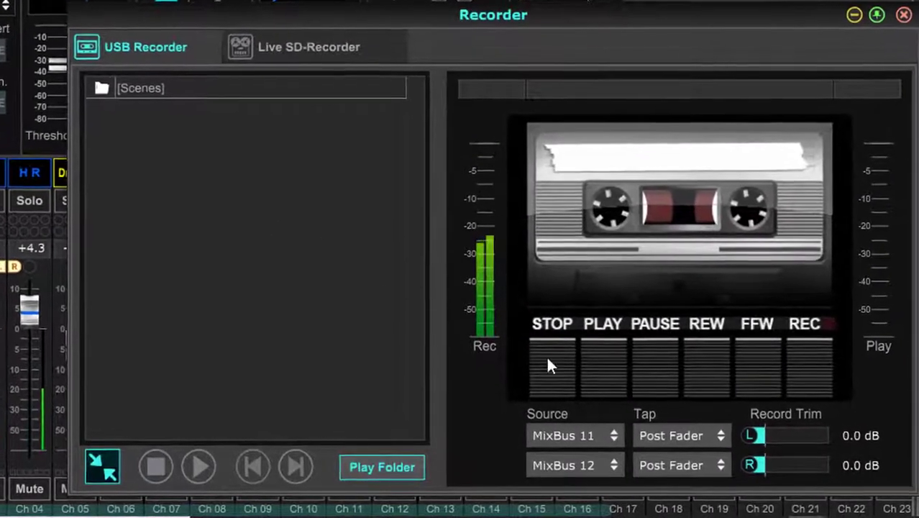
{"action": "mouse_move", "coordinate": [753, 434]}
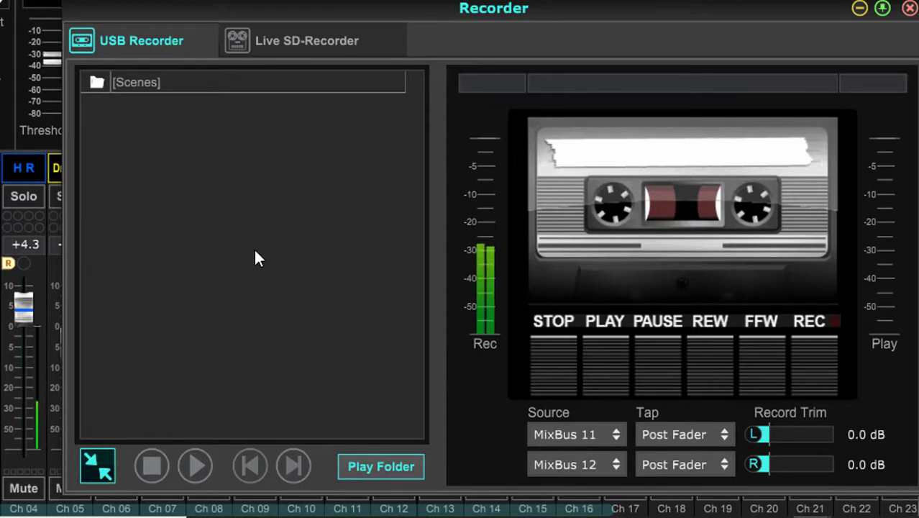
{"action": "left_click", "coordinate": [585, 434]}
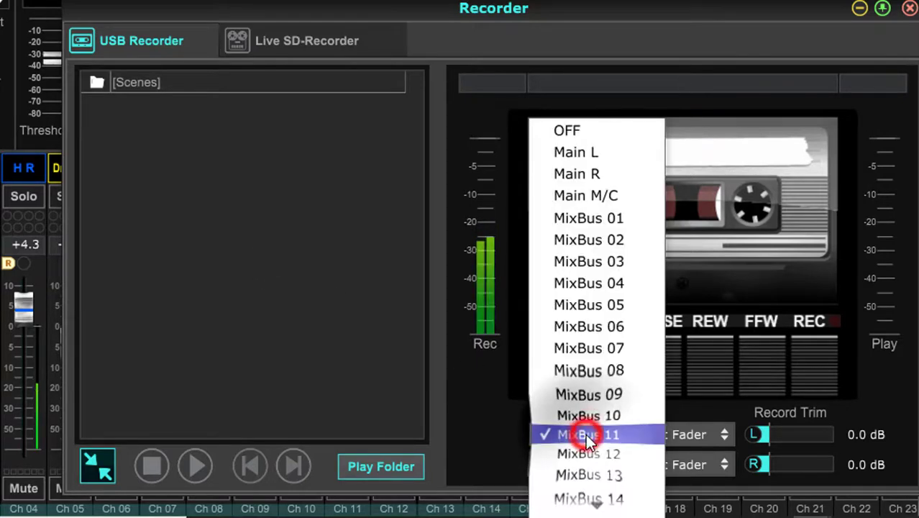
{"action": "left_click", "coordinate": [587, 435]}
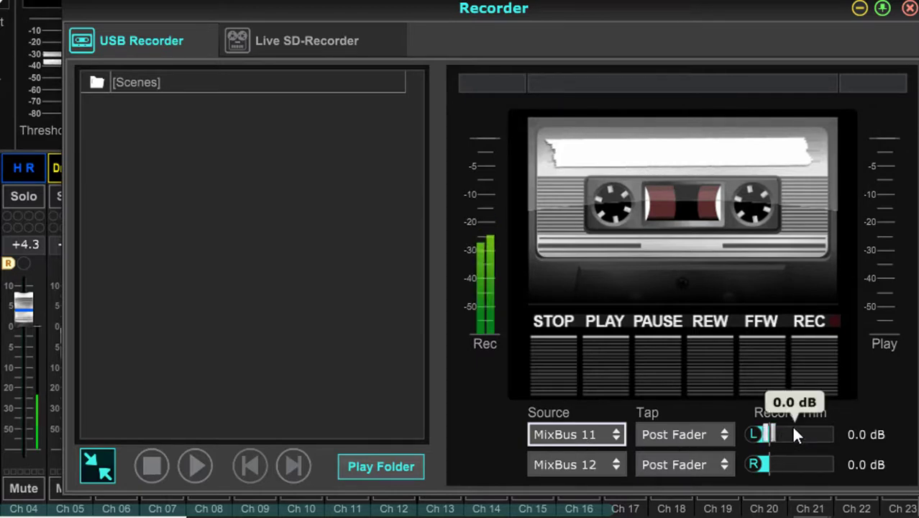
Step: Set both the left and right record trims to 7.0 dB and close the recorder
{"action": "mouse_move", "coordinate": [771, 428]}
{"action": "left_click_drag", "start_coordinate": [769, 432], "coordinate": [839, 433]}
{"action": "mouse_move", "coordinate": [783, 471]}
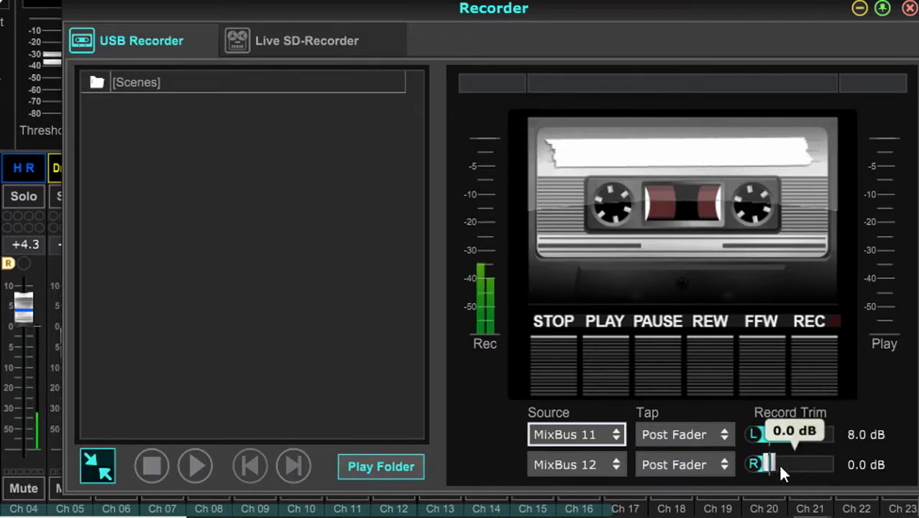
{"action": "left_click_drag", "start_coordinate": [770, 465], "coordinate": [821, 469]}
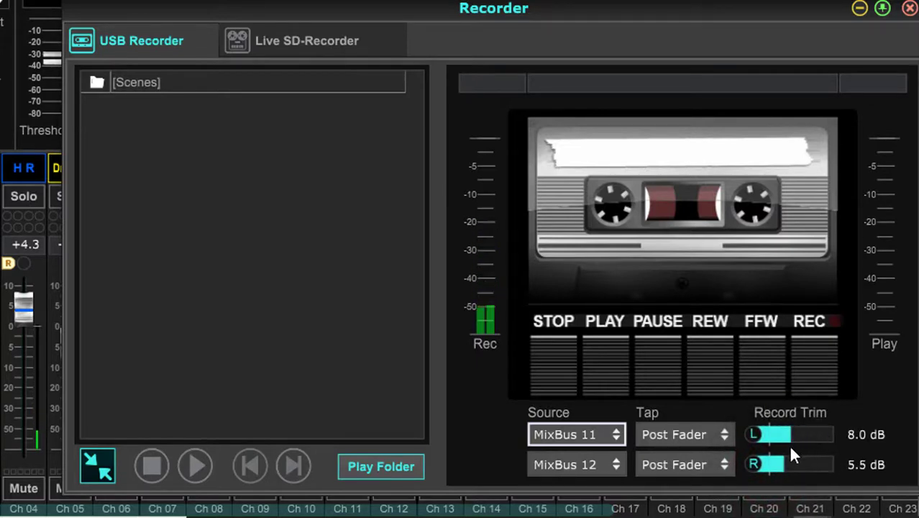
{"action": "mouse_move", "coordinate": [788, 466]}
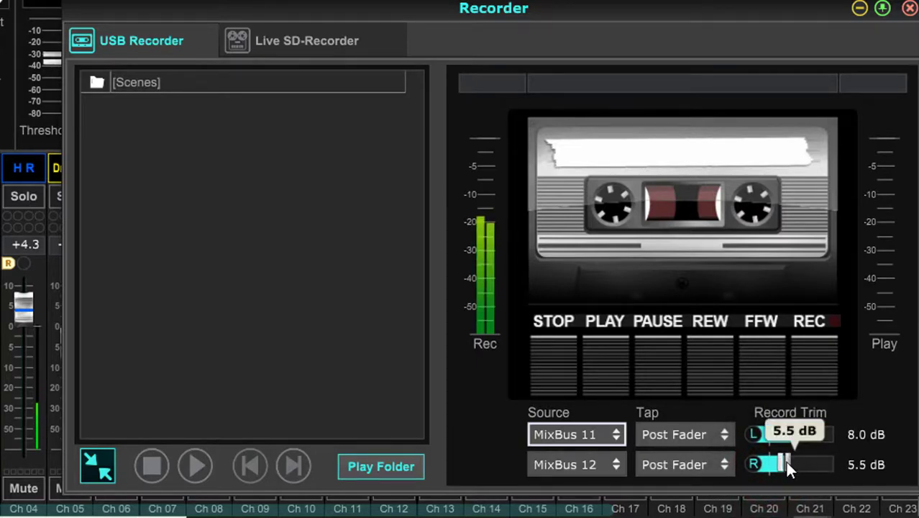
{"action": "left_click_drag", "start_coordinate": [786, 460], "coordinate": [808, 461]}
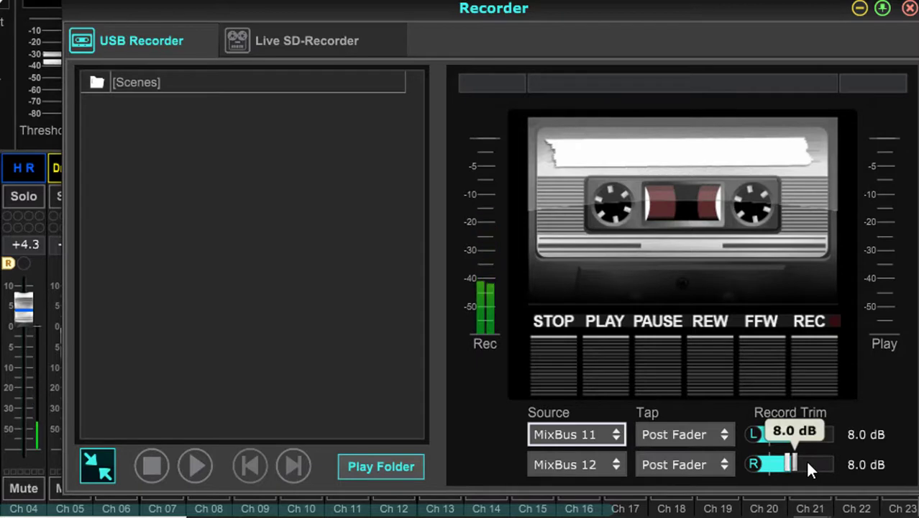
{"action": "left_click_drag", "start_coordinate": [808, 461], "coordinate": [805, 462]}
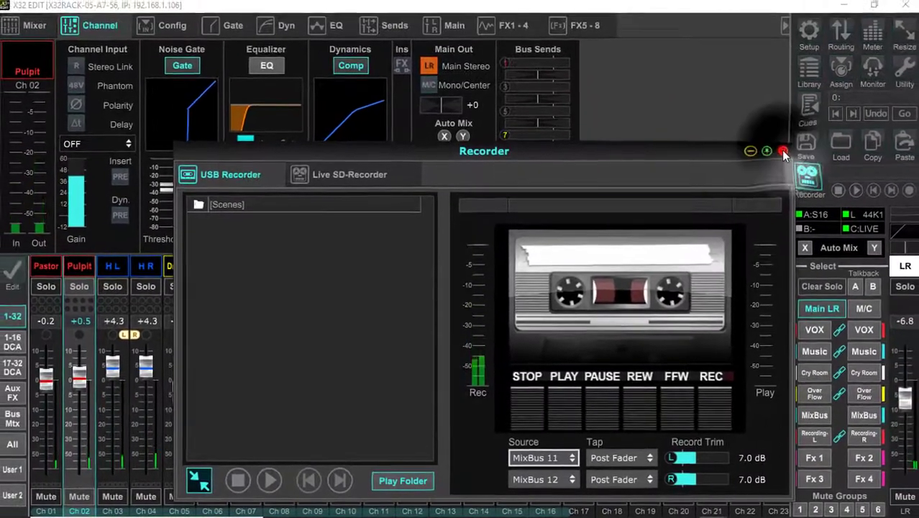
{"action": "left_click", "coordinate": [790, 143]}
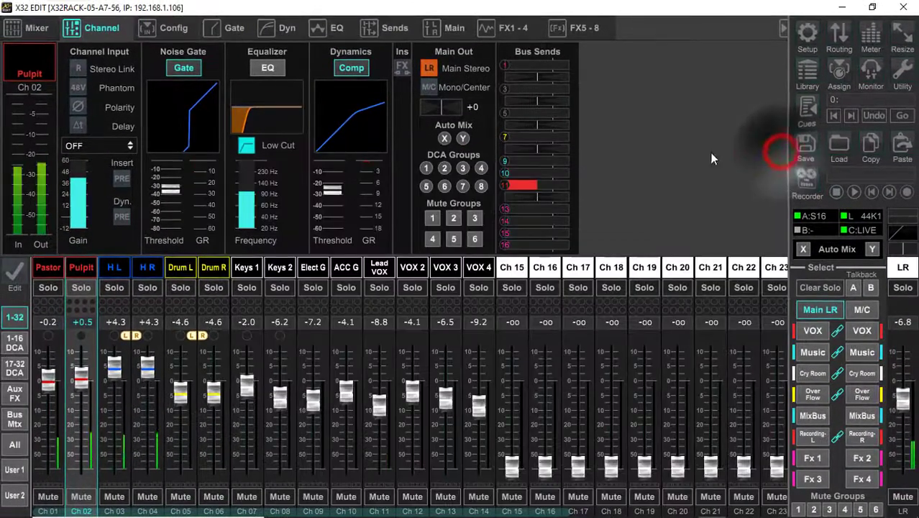
Step: Raise the VOX bus sends to +5.0 dB for Pastor and Pulpit and +5.3 dB for the H L/H R pair, and return to the main LR mix
{"action": "left_click", "coordinate": [16, 421]}
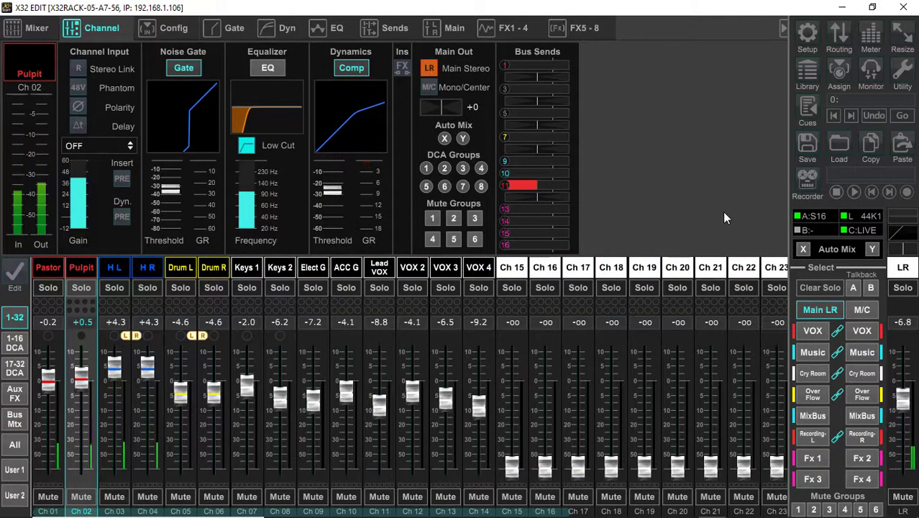
{"action": "left_click", "coordinate": [812, 331]}
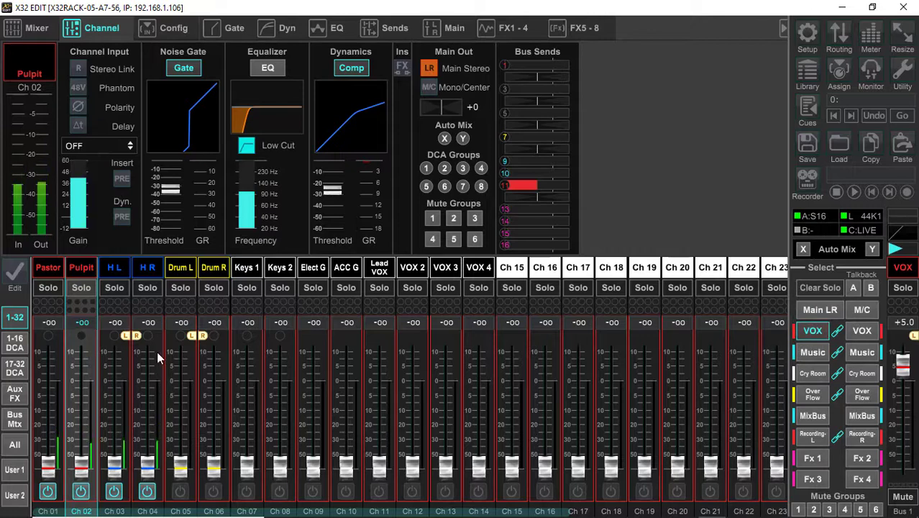
{"action": "left_click_drag", "start_coordinate": [81, 469], "coordinate": [84, 369]}
{"action": "left_click_drag", "start_coordinate": [47, 464], "coordinate": [61, 370]}
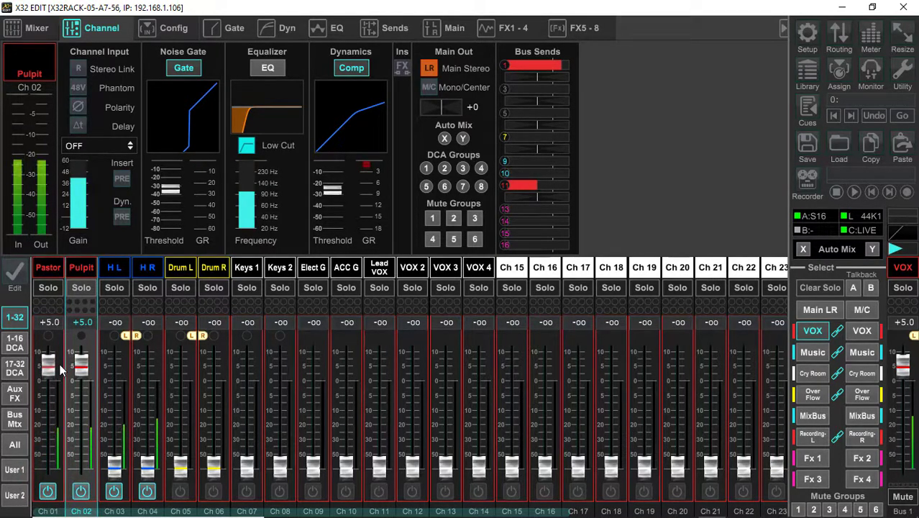
{"action": "left_click", "coordinate": [117, 322]}
{"action": "left_click", "coordinate": [117, 322]}
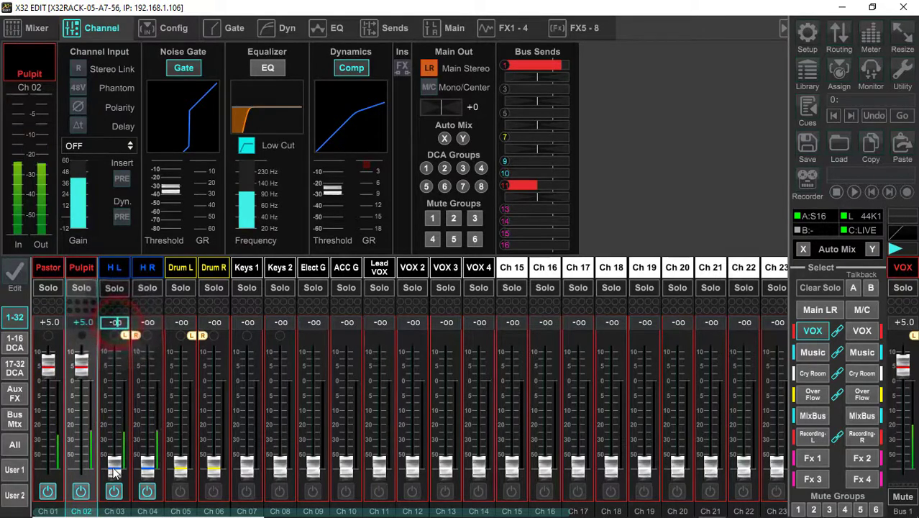
{"action": "left_click", "coordinate": [113, 468]}
{"action": "left_click_drag", "start_coordinate": [113, 467], "coordinate": [122, 370]}
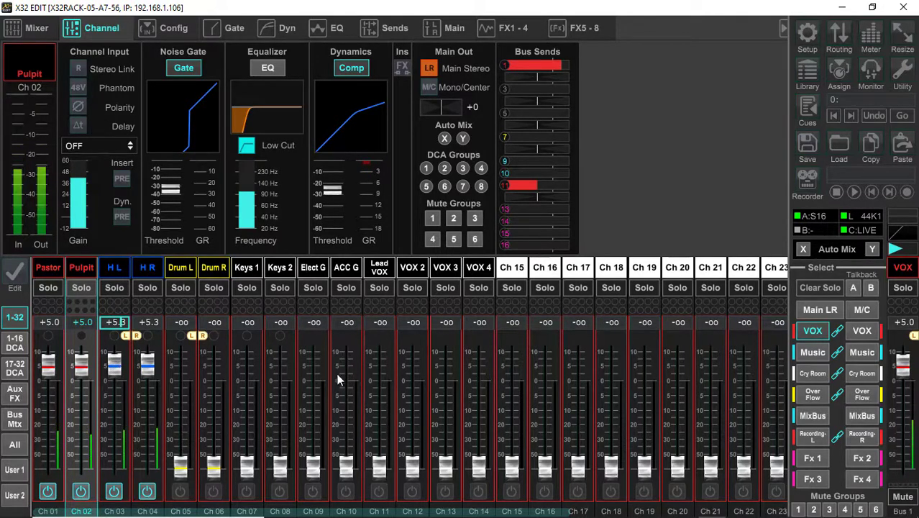
{"action": "left_click", "coordinate": [822, 311]}
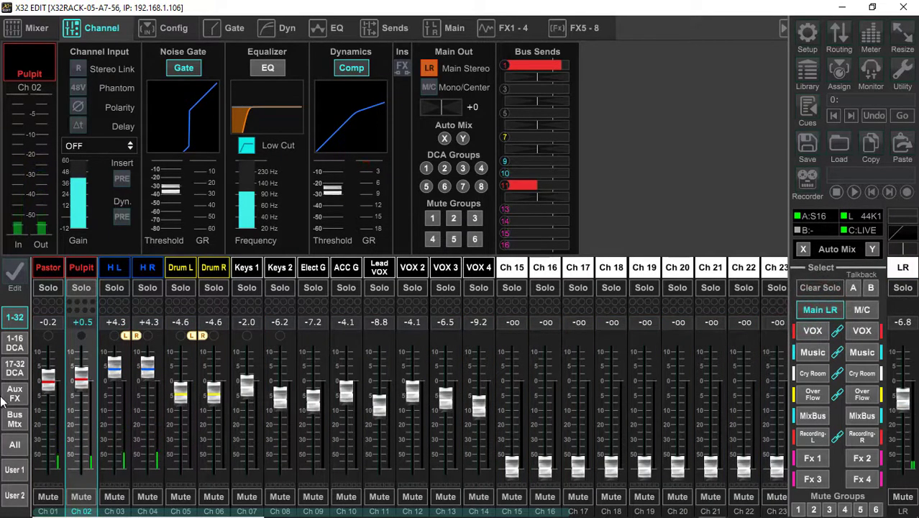
Step: Review the bus and matrix masters, the input channels' Music bus sends and the main LR levels
{"action": "left_click", "coordinate": [16, 420]}
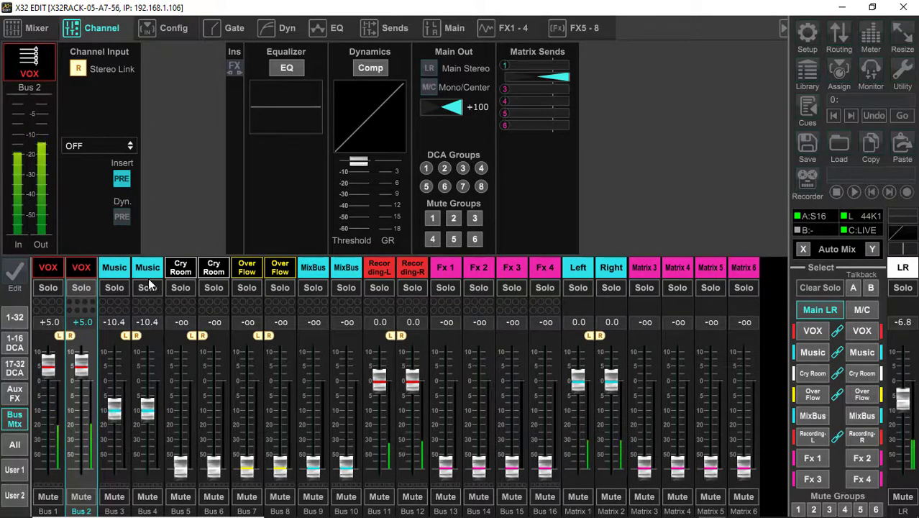
{"action": "left_click", "coordinate": [813, 354]}
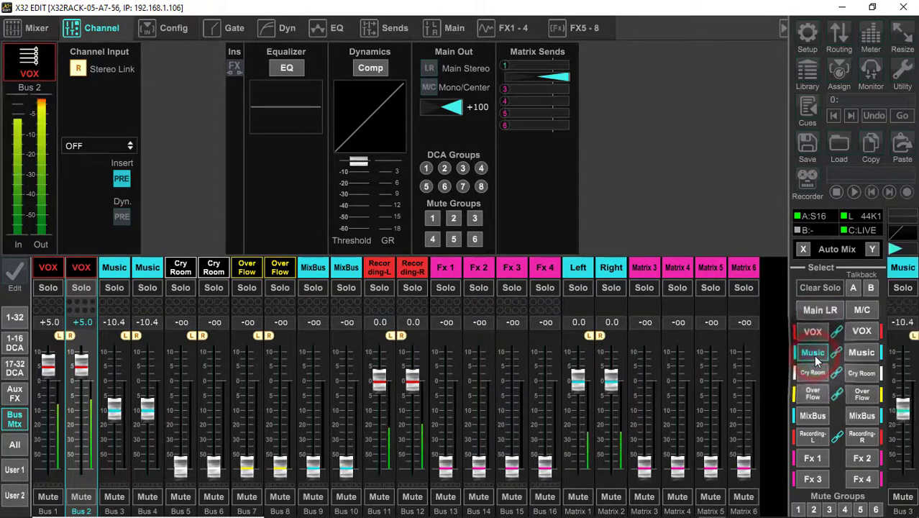
{"action": "left_click", "coordinate": [14, 319]}
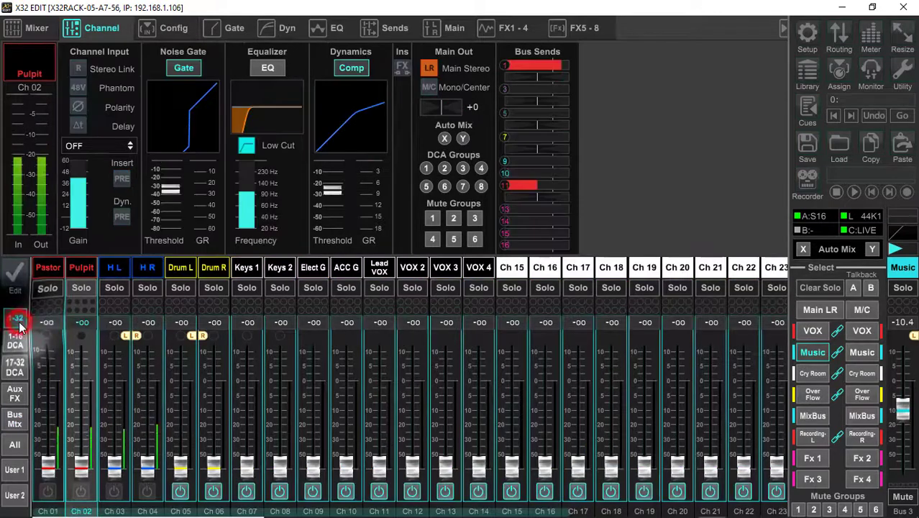
{"action": "left_click", "coordinate": [820, 310]}
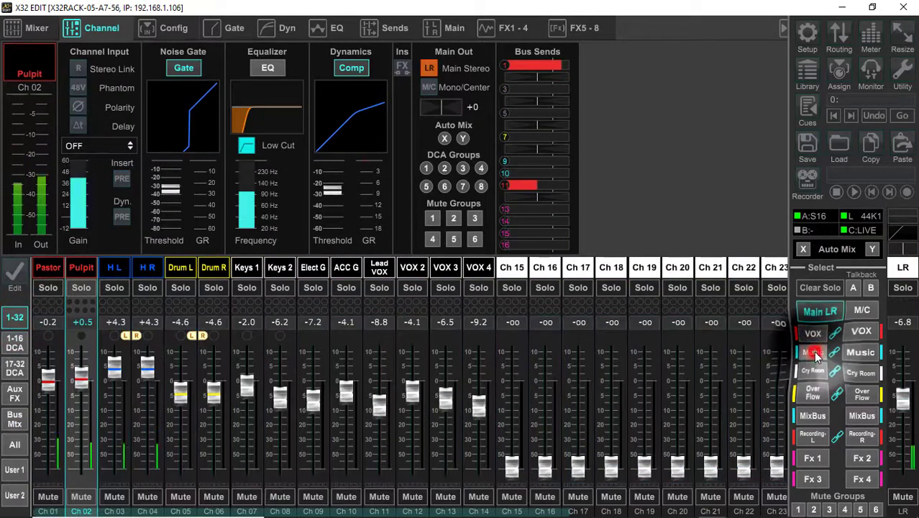
Step: Raise the Drum L/R pair's Music bus sends to -5.0 dB, and go back to the main LR mix with the Pastor channel selected
{"action": "left_click", "coordinate": [813, 353]}
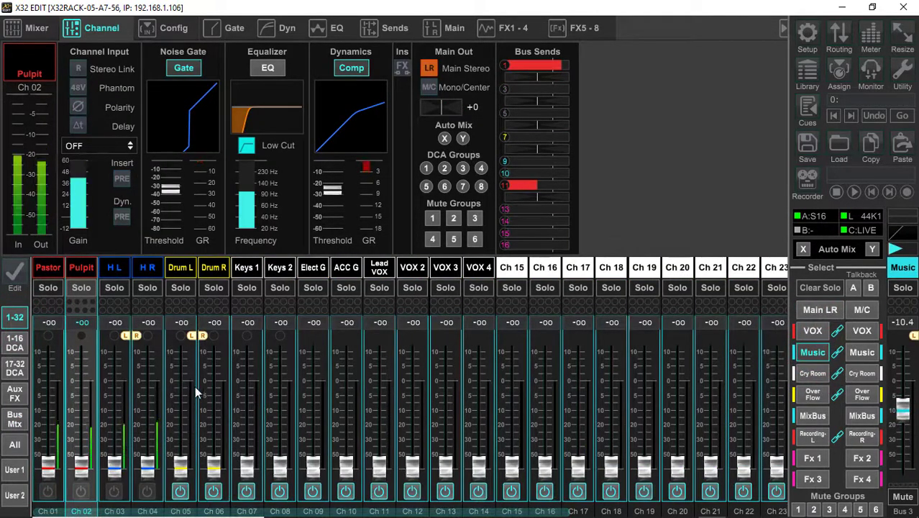
{"action": "left_click_drag", "start_coordinate": [180, 468], "coordinate": [185, 399]}
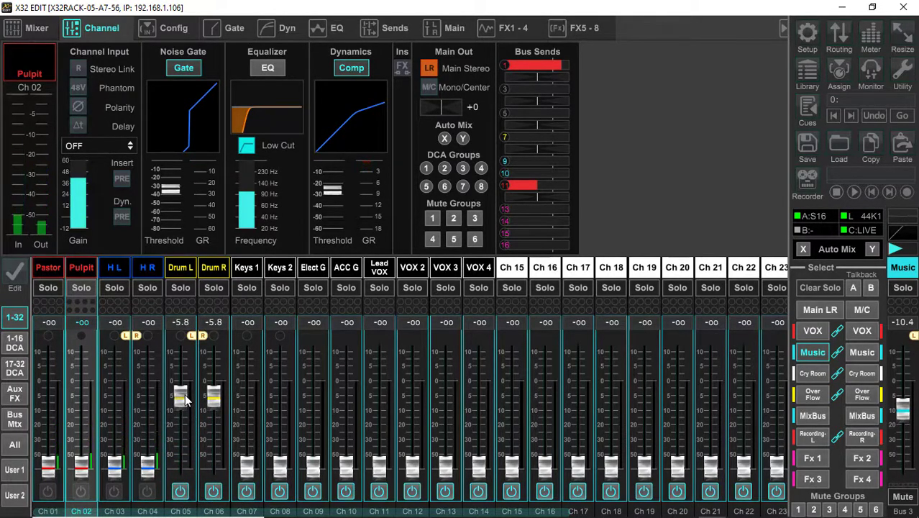
{"action": "left_click_drag", "start_coordinate": [181, 401], "coordinate": [181, 393]}
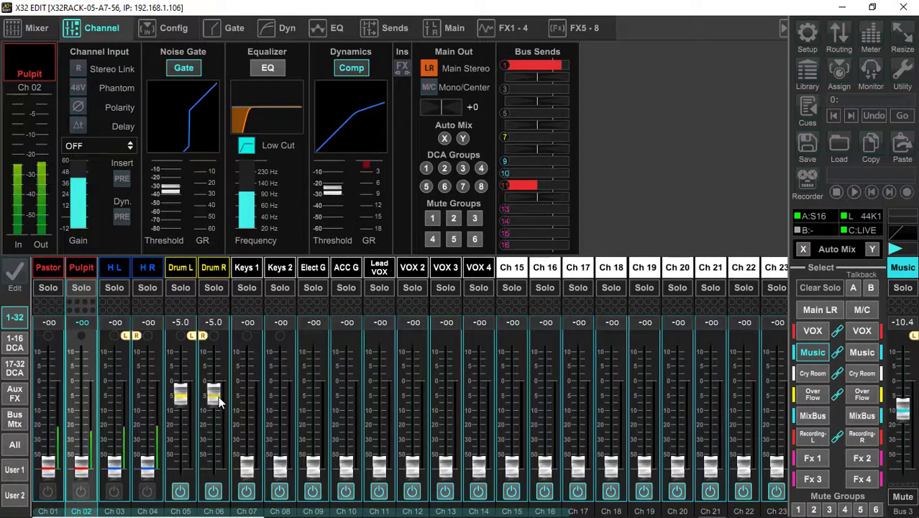
{"action": "left_click", "coordinate": [816, 307]}
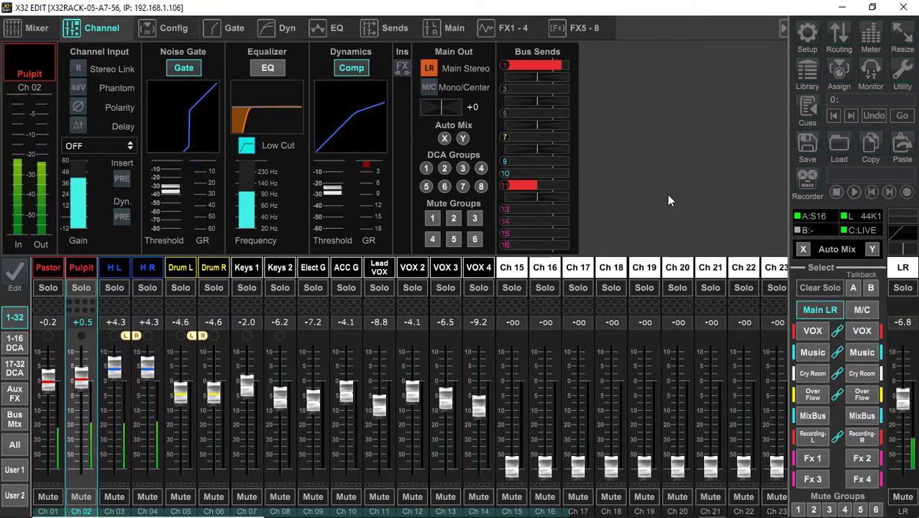
{"action": "left_click", "coordinate": [45, 268]}
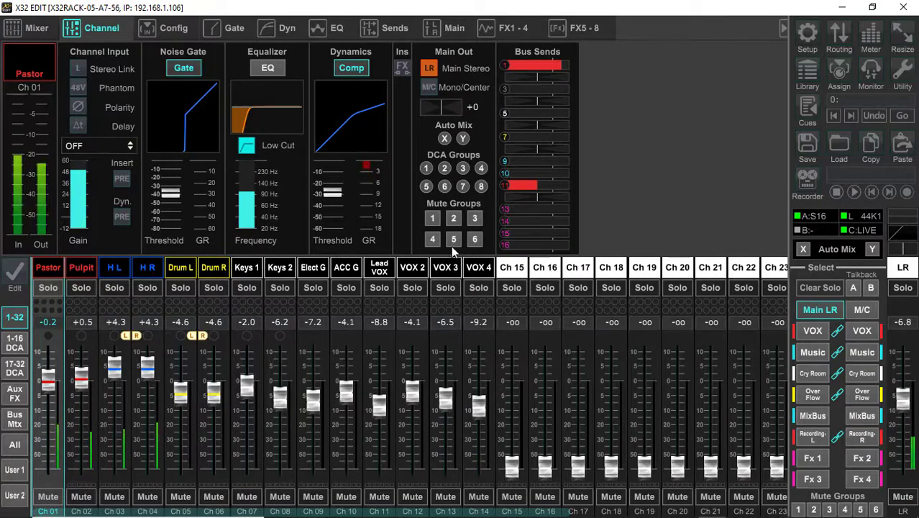
Step: Assign the Pastor channel to mute group 1 and the Pulpit channel to mute group 2
{"action": "left_click", "coordinate": [46, 268]}
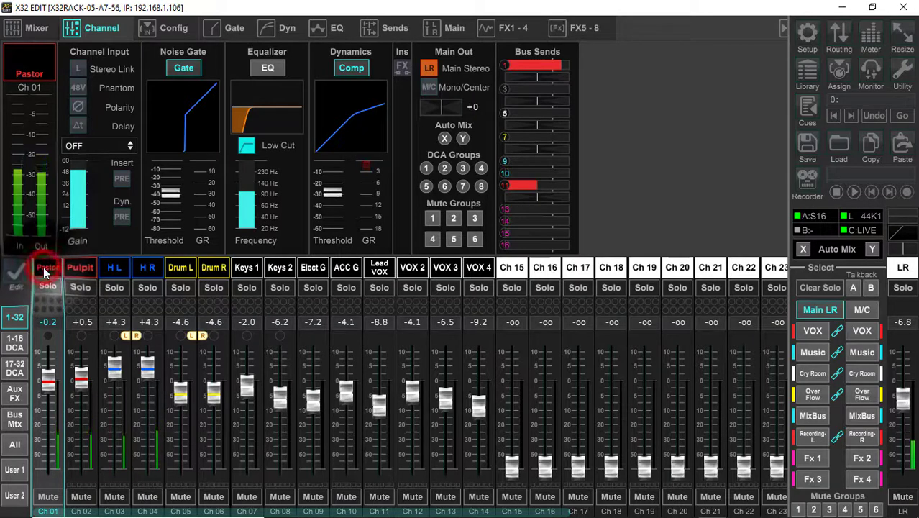
{"action": "left_click", "coordinate": [432, 216]}
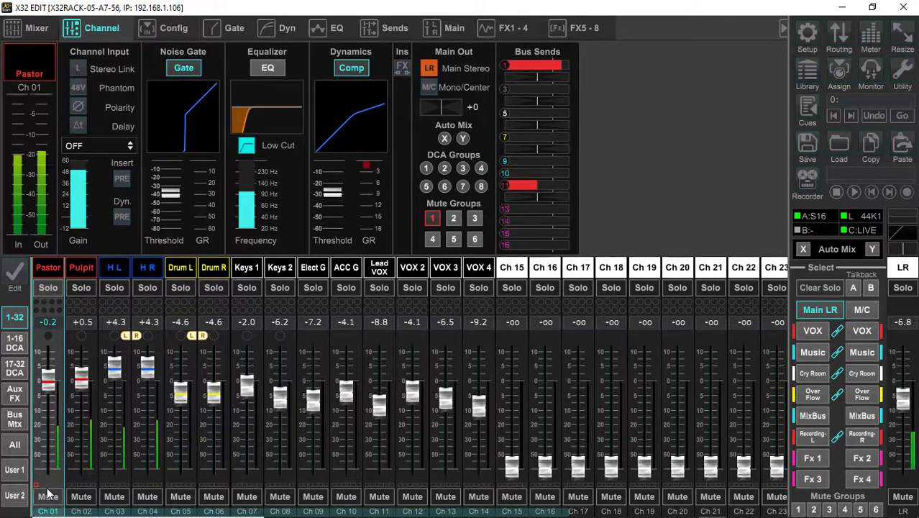
{"action": "left_click", "coordinate": [83, 270]}
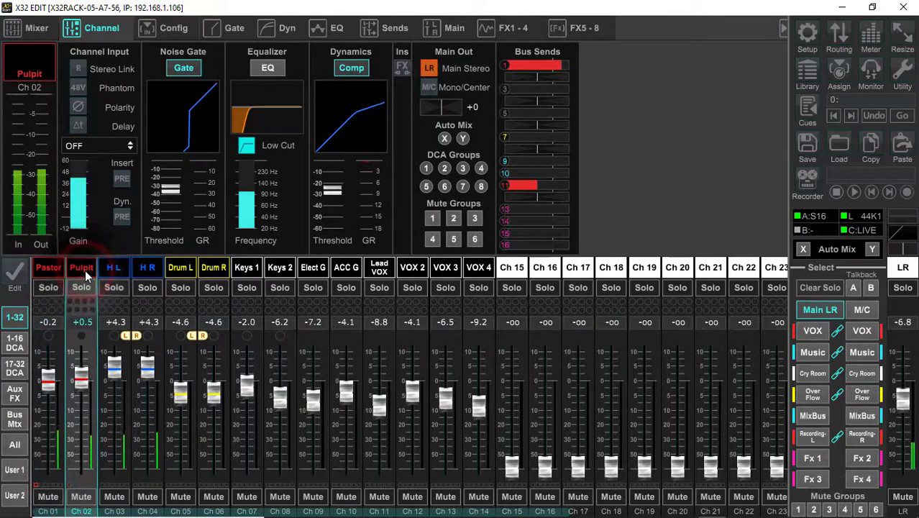
{"action": "left_click", "coordinate": [453, 218]}
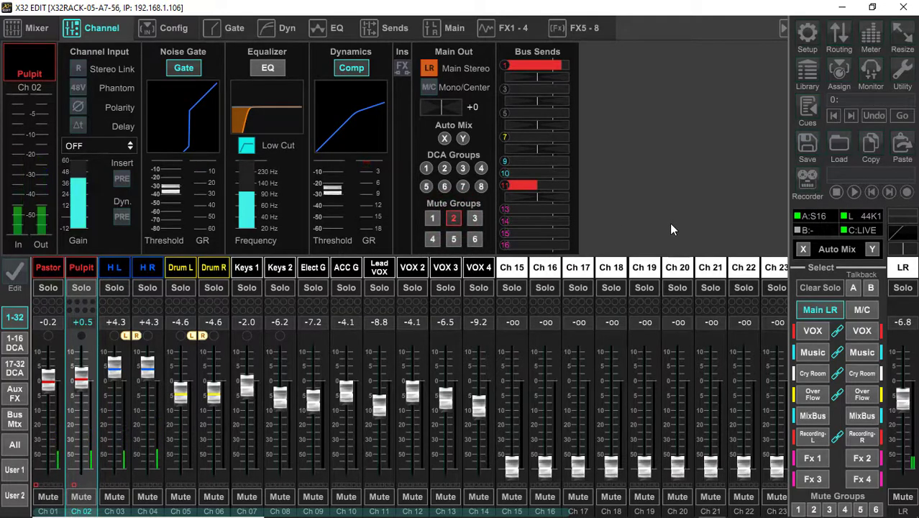
Step: Assign the Drum L and Drum R channels to mute group 6
{"action": "left_click", "coordinate": [177, 269]}
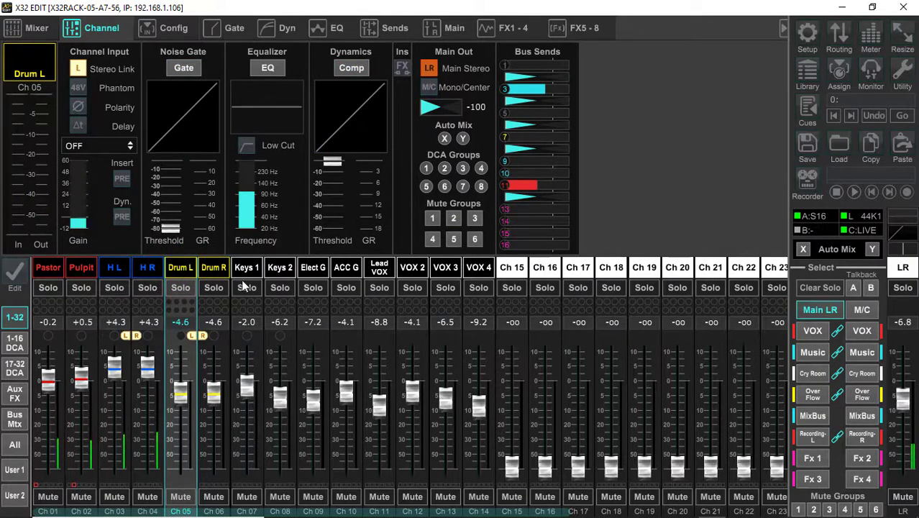
{"action": "left_click", "coordinate": [475, 239]}
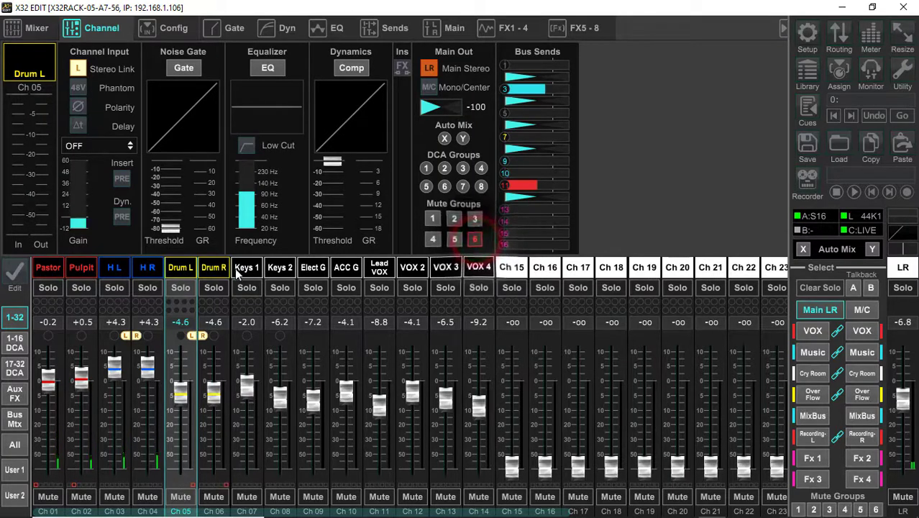
{"action": "left_click", "coordinate": [215, 267]}
{"action": "left_click", "coordinate": [475, 240]}
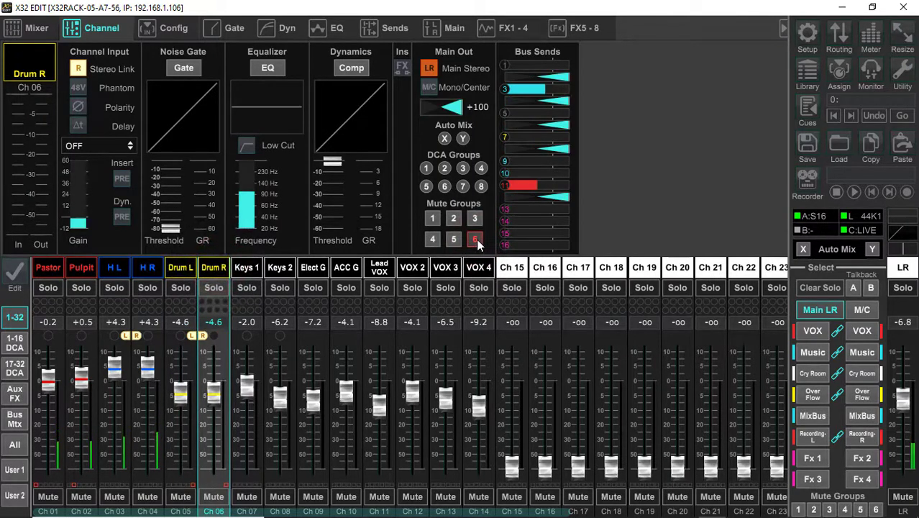
{"action": "left_click", "coordinate": [476, 241]}
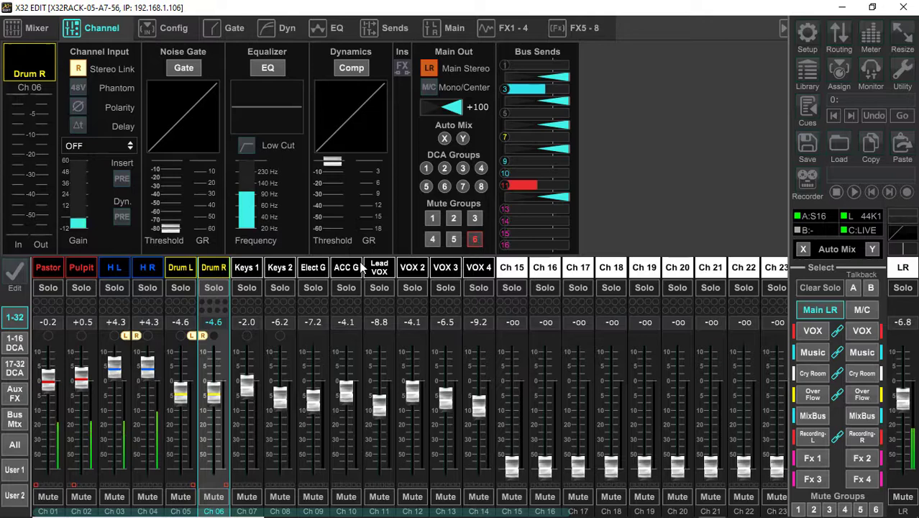
Step: Assign Keys 1, Keys 2, Elect G and ACC G to mute group 6
{"action": "left_click", "coordinate": [249, 275]}
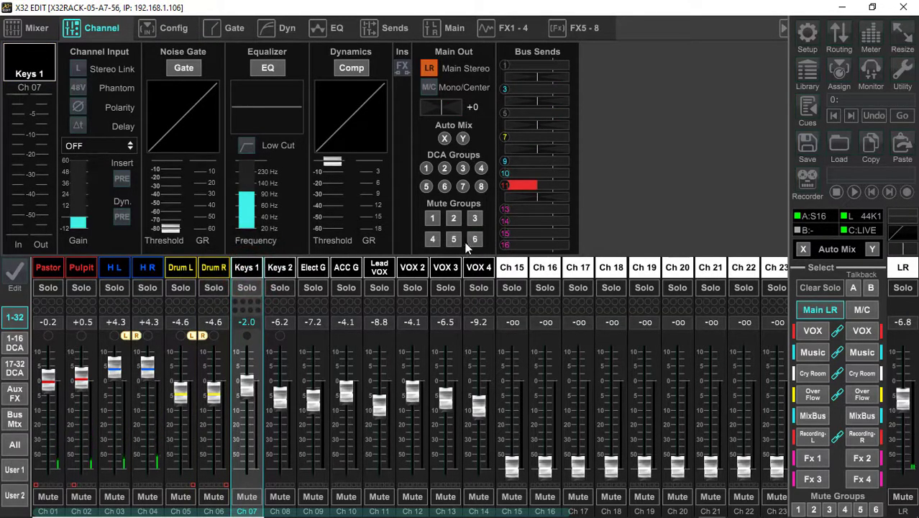
{"action": "left_click", "coordinate": [475, 242]}
{"action": "left_click", "coordinate": [280, 267]}
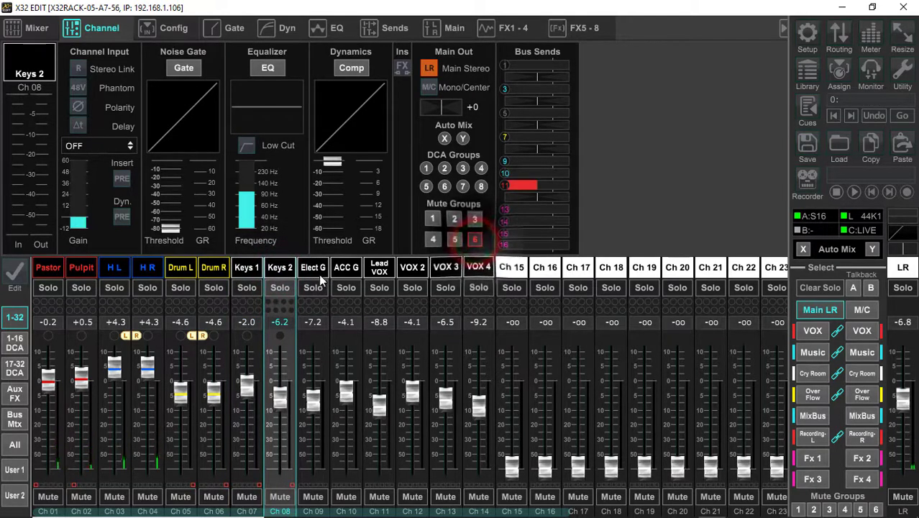
{"action": "left_click", "coordinate": [313, 267]}
{"action": "left_click", "coordinate": [475, 238]}
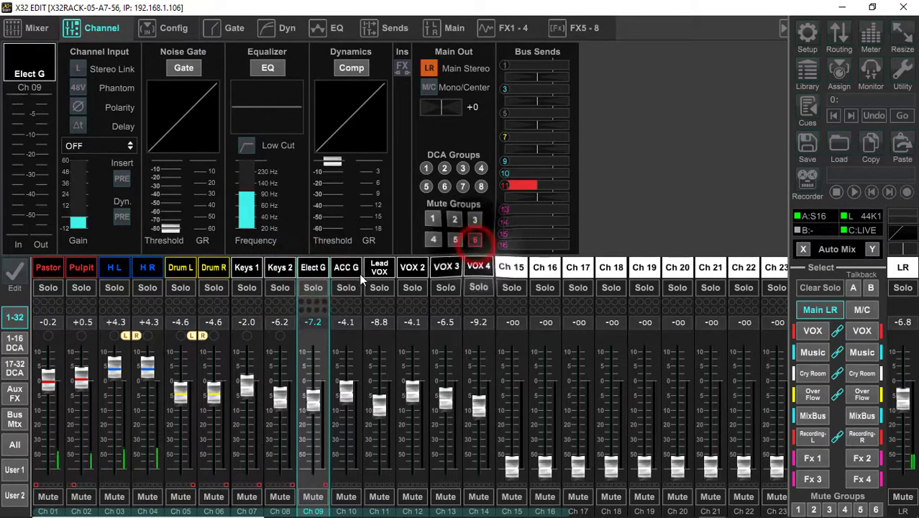
{"action": "left_click", "coordinate": [347, 267]}
{"action": "left_click", "coordinate": [477, 243]}
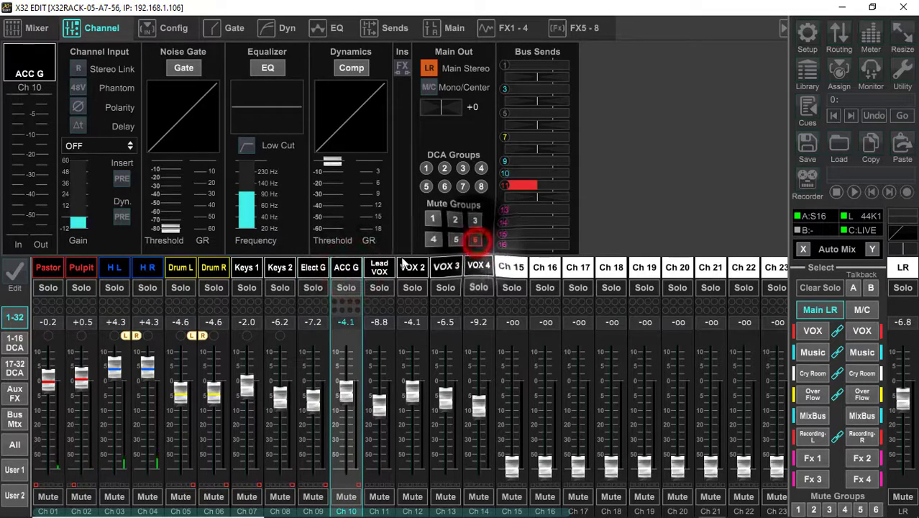
Step: Assign Lead VOX, VOX 2, VOX 3 and VOX 4 to mute group 6
{"action": "left_click", "coordinate": [381, 268]}
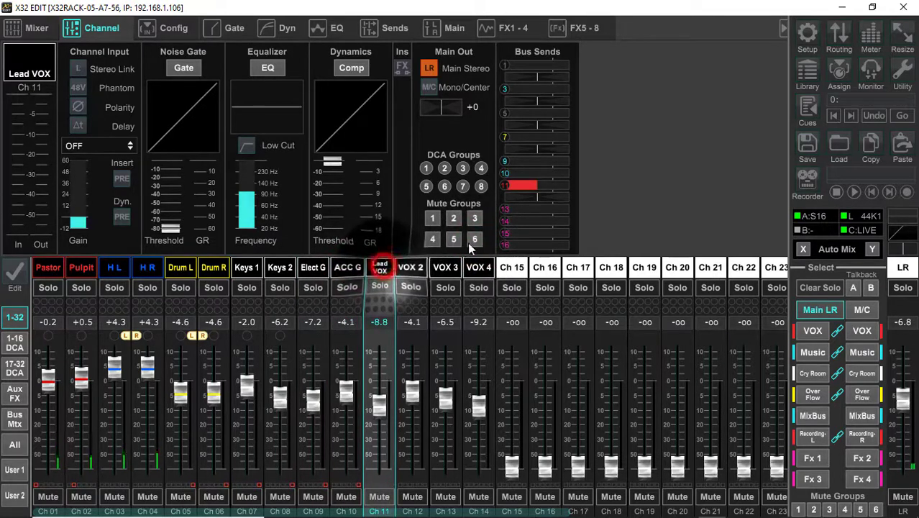
{"action": "left_click", "coordinate": [412, 267]}
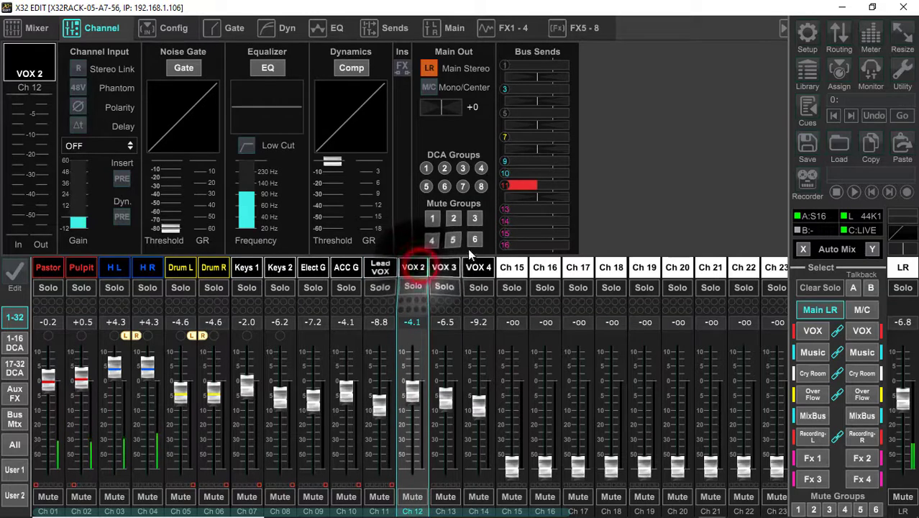
{"action": "left_click", "coordinate": [474, 242]}
{"action": "left_click", "coordinate": [444, 267]}
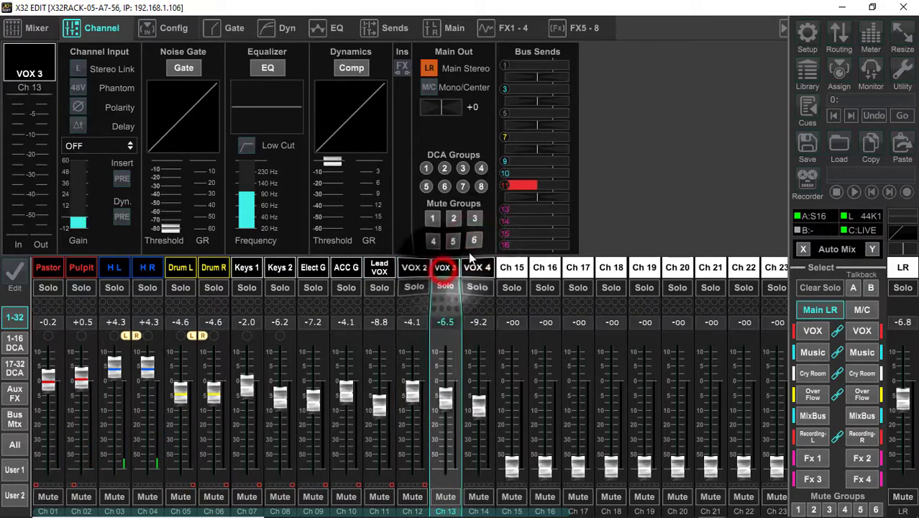
{"action": "left_click", "coordinate": [475, 243]}
{"action": "left_click", "coordinate": [479, 266]}
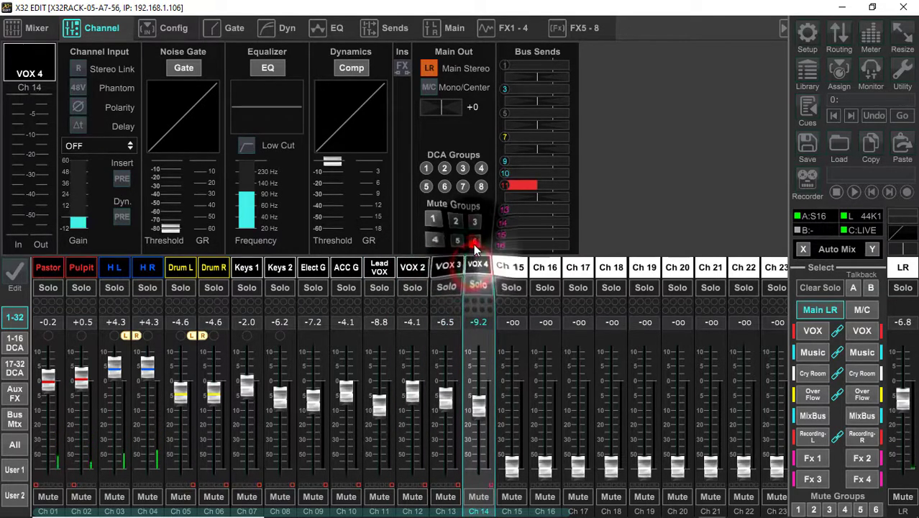
{"action": "left_click", "coordinate": [474, 241]}
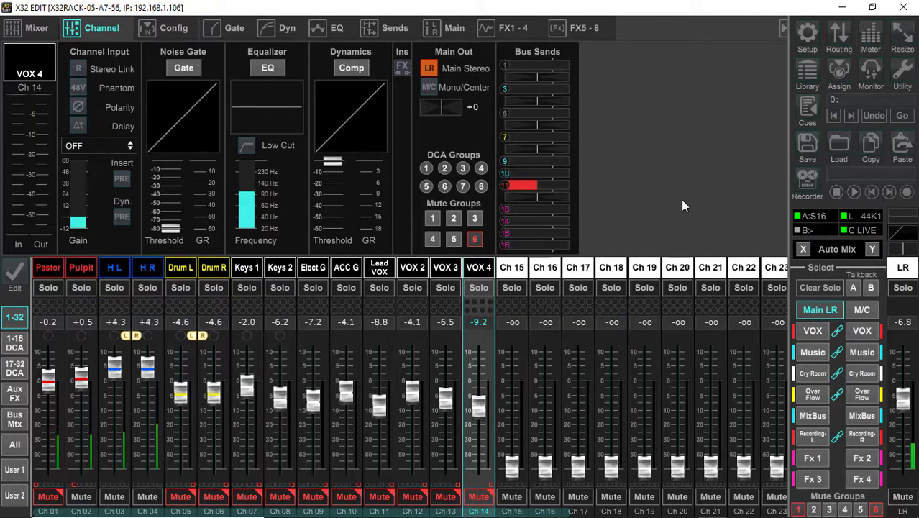
Step: Release mute groups 1 and 6 so their assigned channels are unmuted
{"action": "left_click", "coordinate": [799, 510]}
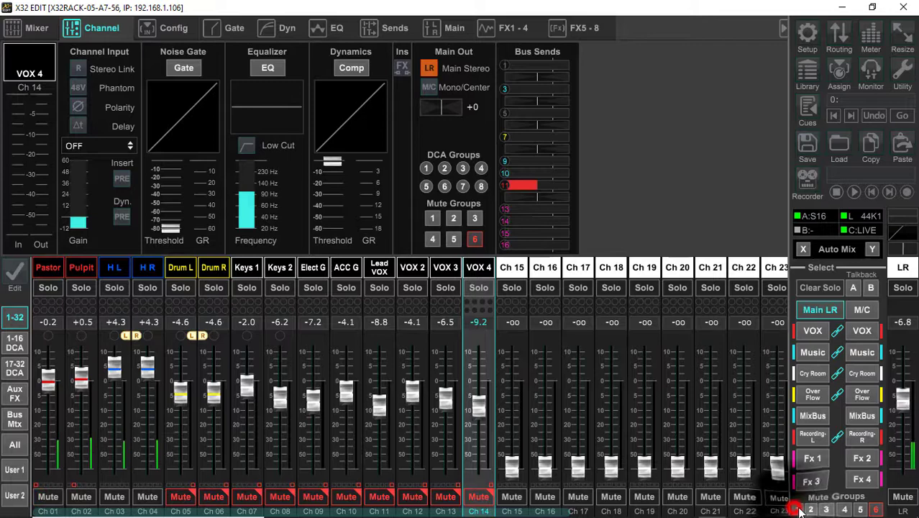
{"action": "left_click", "coordinate": [877, 509]}
{"action": "left_click", "coordinate": [664, 210]}
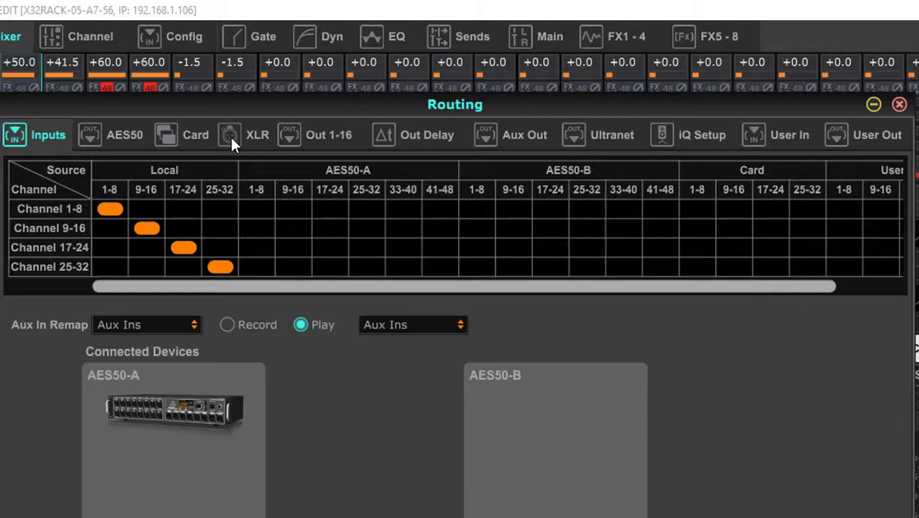
Step: In the card routing, try Local 1-8 and 9-16 as sources for Outputs 1-8 and 9-16, and return them to Out 1-8 and 9-16
{"action": "left_click", "coordinate": [184, 135]}
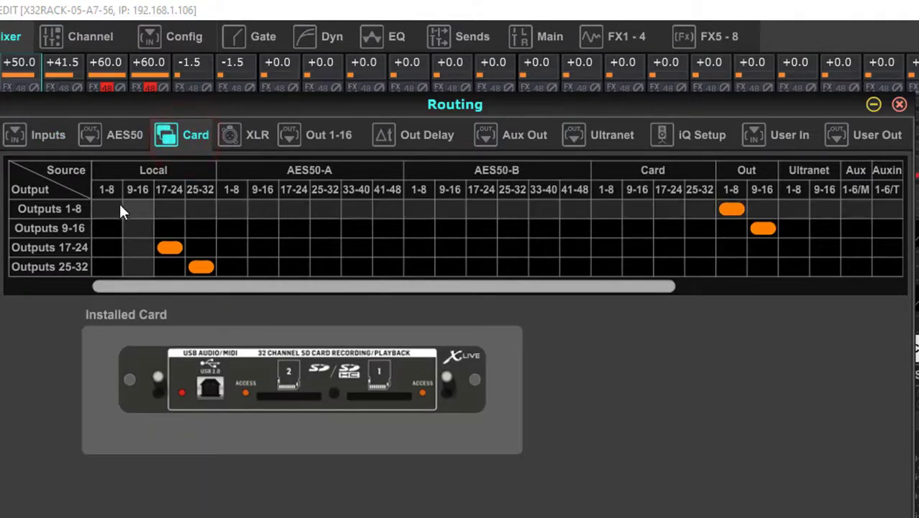
{"action": "left_click", "coordinate": [108, 208]}
{"action": "left_click", "coordinate": [133, 227]}
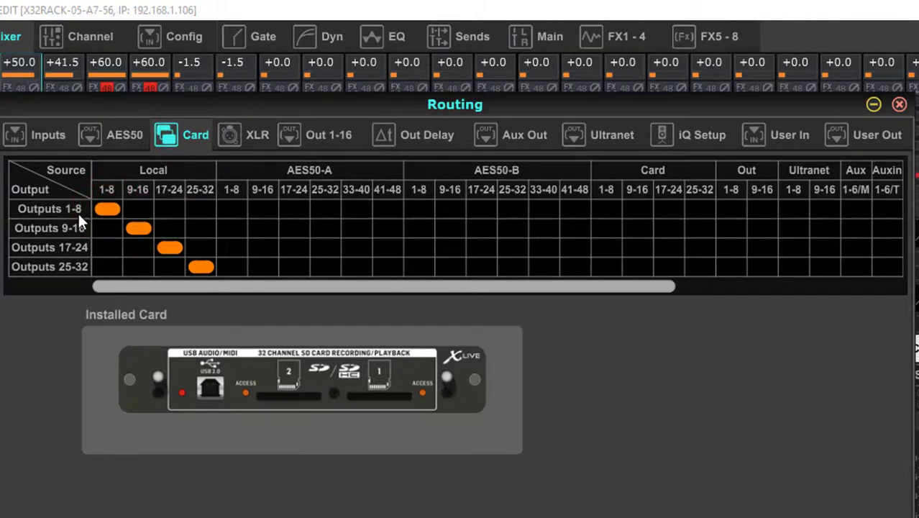
{"action": "left_click", "coordinate": [730, 208]}
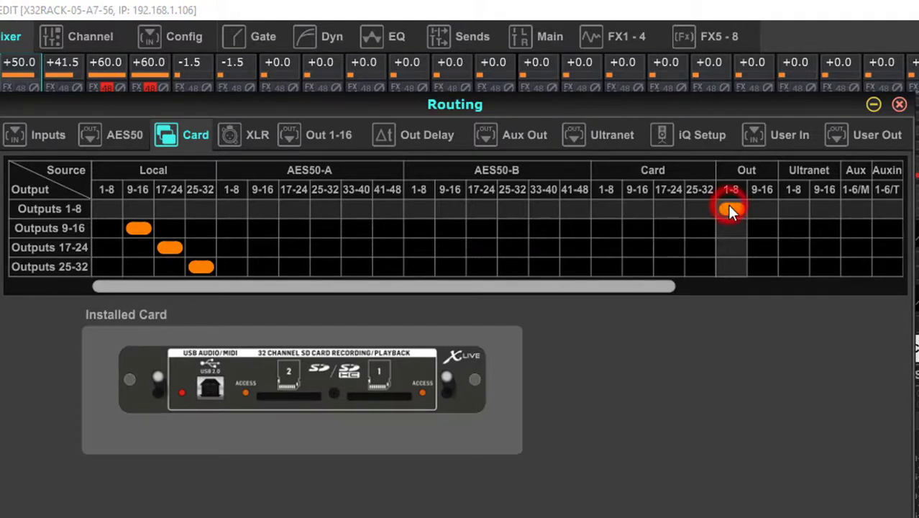
{"action": "left_click", "coordinate": [754, 228]}
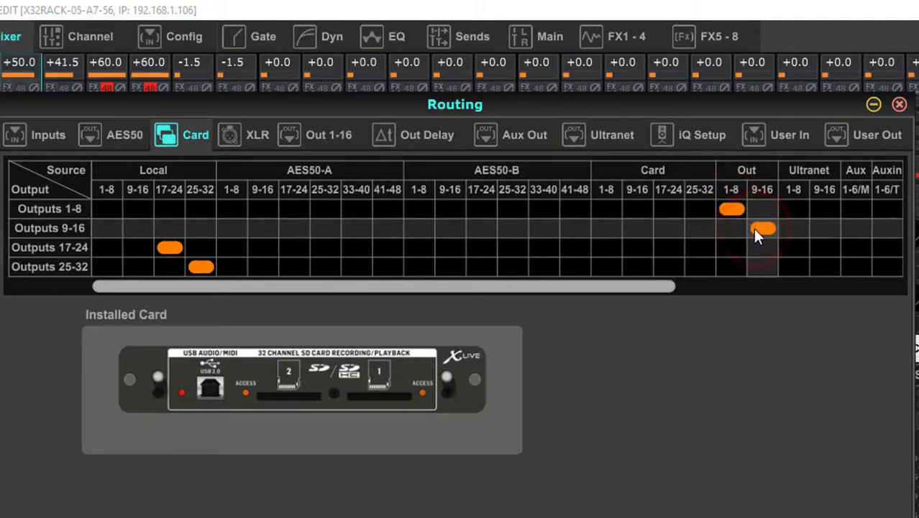
Step: In the Out 1-16 routing, feed outputs 1 to 4 from mix buses 01 to 04, one bus per output
{"action": "left_click", "coordinate": [324, 132]}
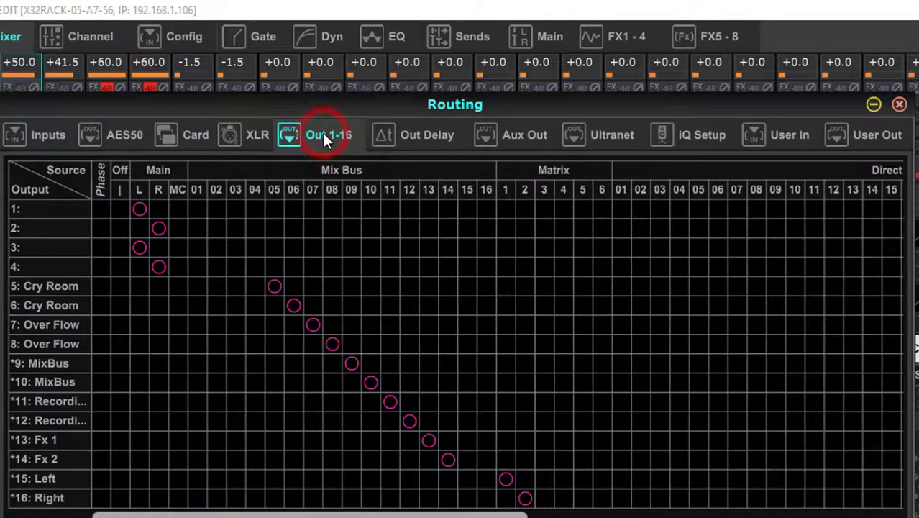
{"action": "left_click", "coordinate": [197, 209]}
{"action": "left_click", "coordinate": [216, 228]}
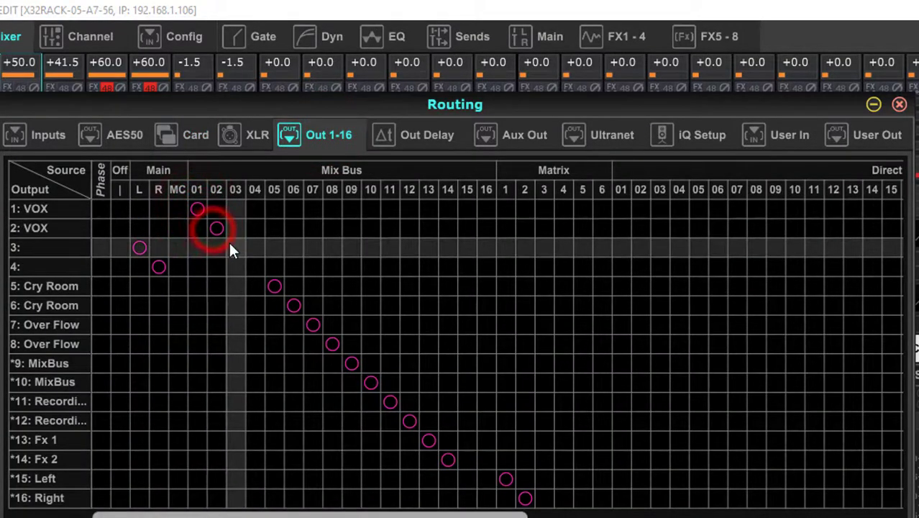
{"action": "left_click", "coordinate": [236, 248]}
{"action": "left_click", "coordinate": [251, 266]}
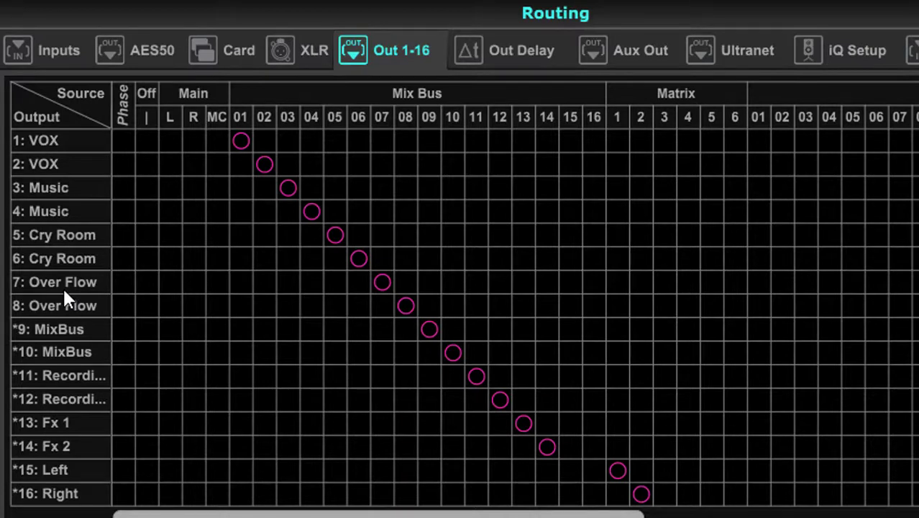
Step: Route outputs 1 and 3 back to Main L and outputs 2 and 4 back to Main R
{"action": "left_click", "coordinate": [166, 141]}
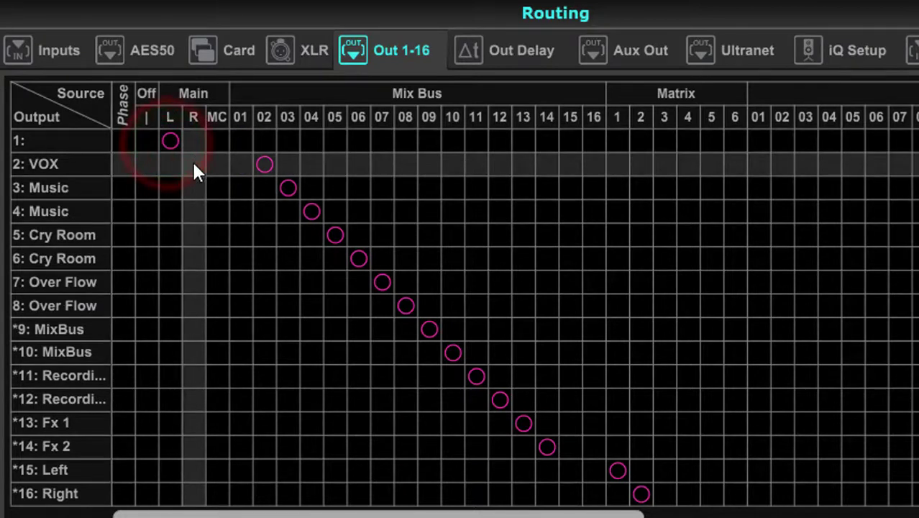
{"action": "left_click", "coordinate": [192, 162]}
{"action": "left_click", "coordinate": [168, 189]}
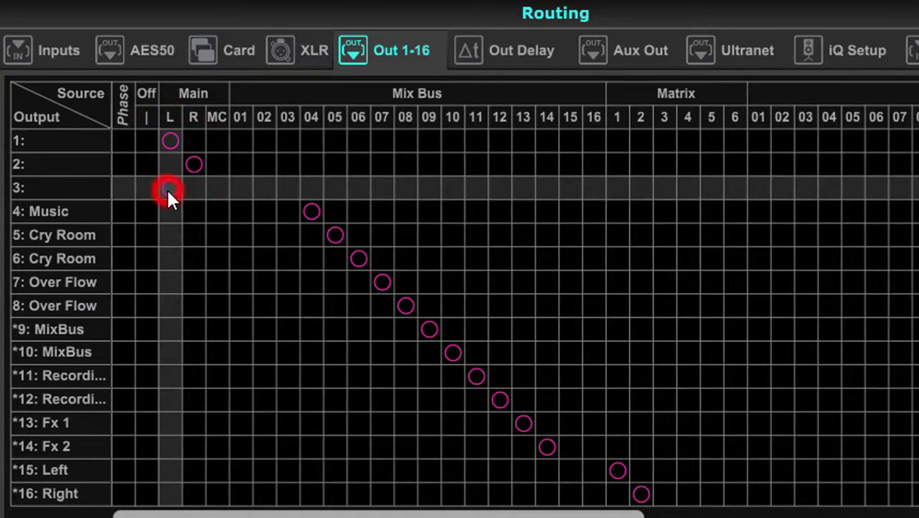
{"action": "left_click", "coordinate": [194, 211]}
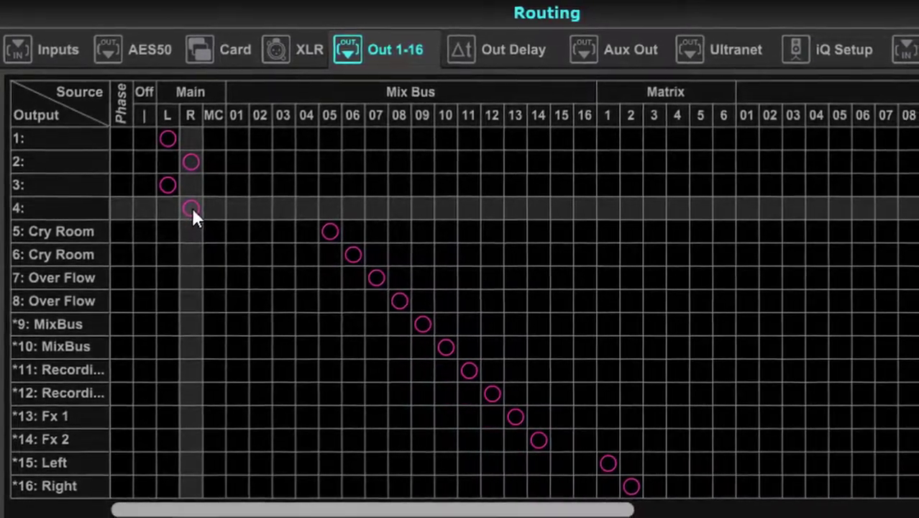
Step: Check the card and Out 1-16 routing assignments, and close the routing window
{"action": "left_click", "coordinate": [232, 49]}
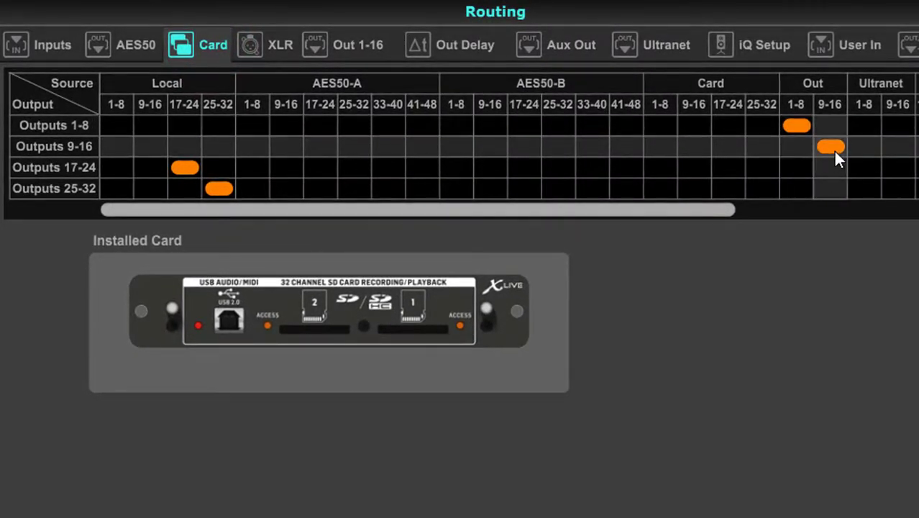
{"action": "left_click", "coordinate": [345, 50]}
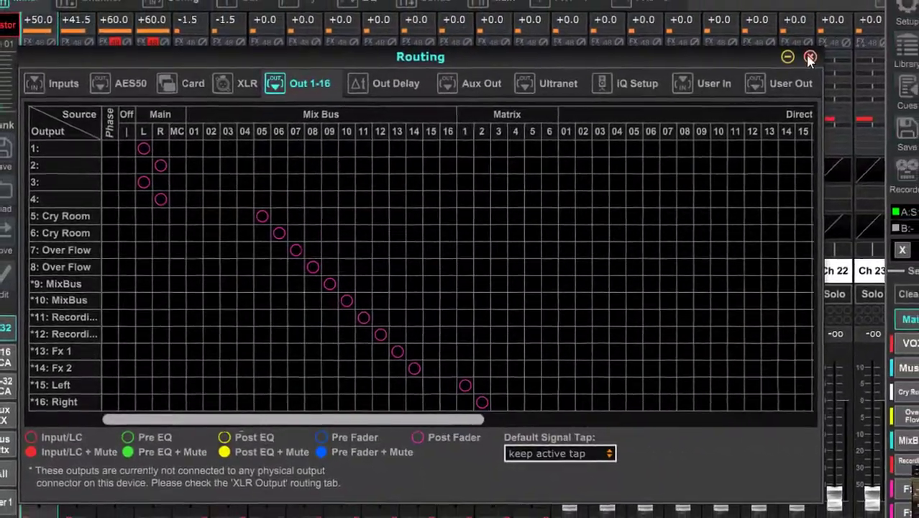
{"action": "left_click", "coordinate": [810, 57]}
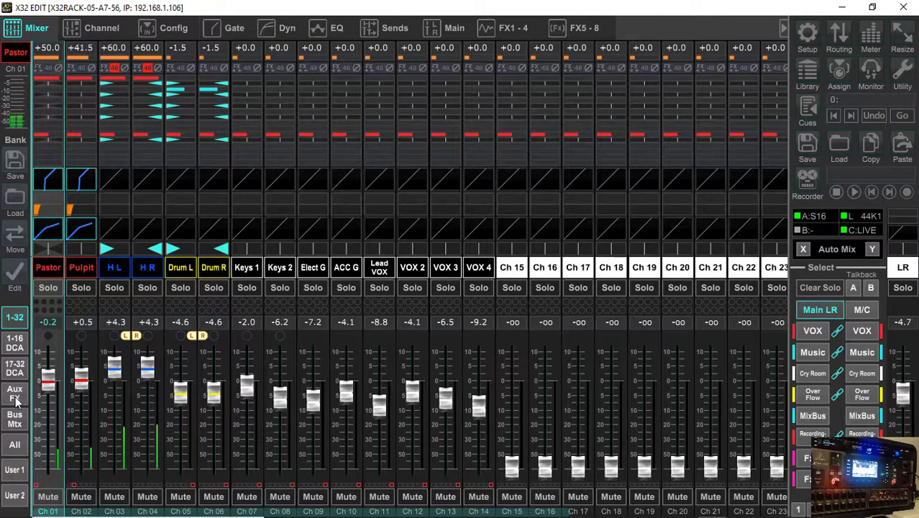
Step: Review the bus and matrix master levels against the input channels' main LR levels
{"action": "left_click", "coordinate": [14, 419]}
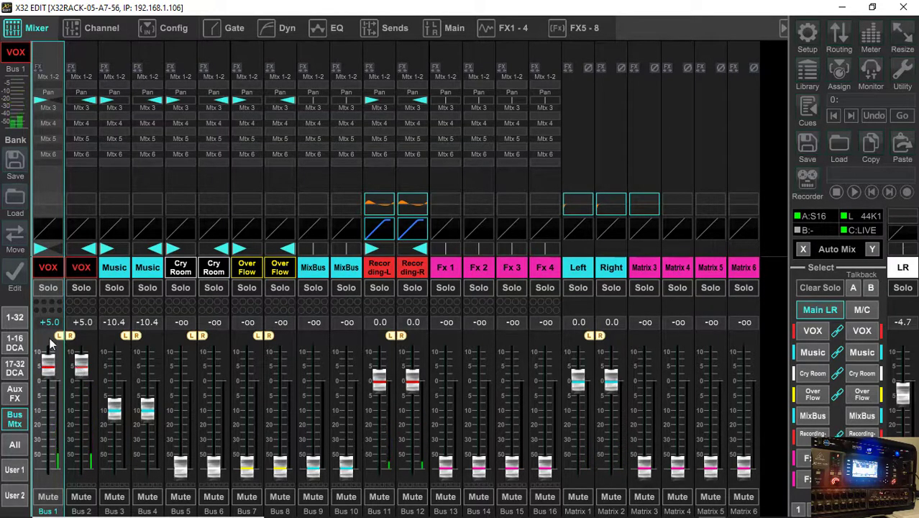
{"action": "left_click", "coordinate": [17, 322]}
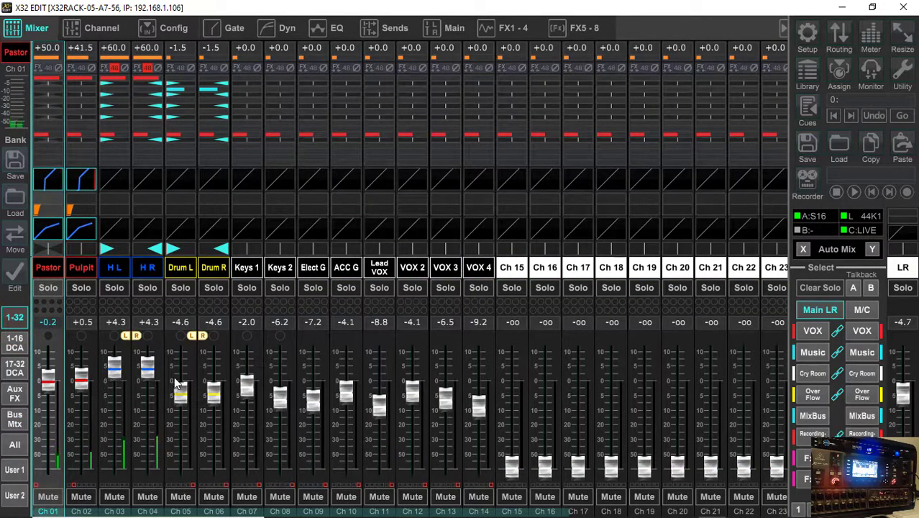
{"action": "left_click", "coordinate": [15, 418]}
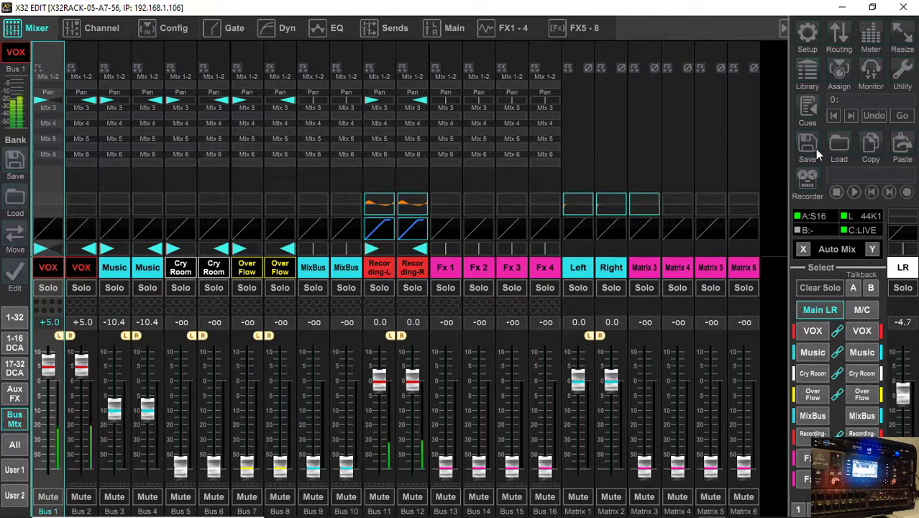
Step: Lower the USB recorder's record trims to about 2.0 dB for L and 1.5 dB for R
{"action": "left_click", "coordinate": [808, 180]}
{"action": "left_click", "coordinate": [228, 177]}
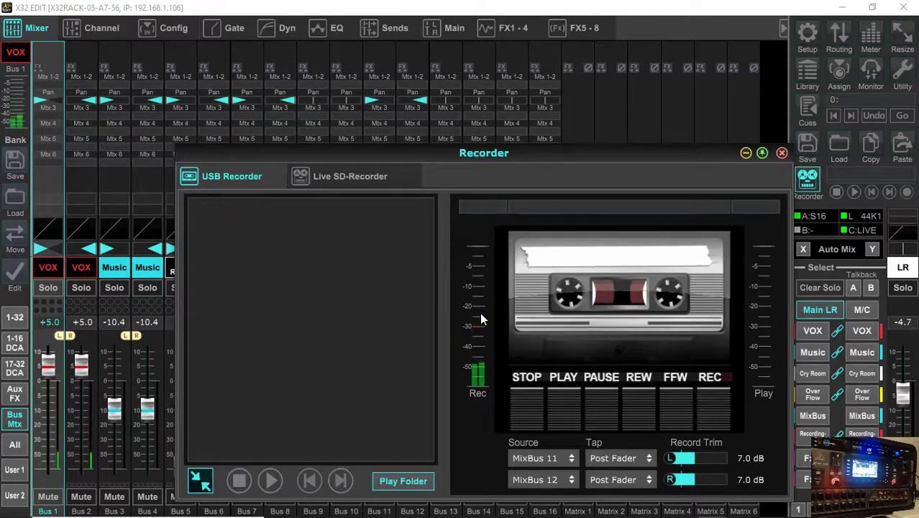
{"action": "mouse_move", "coordinate": [696, 464]}
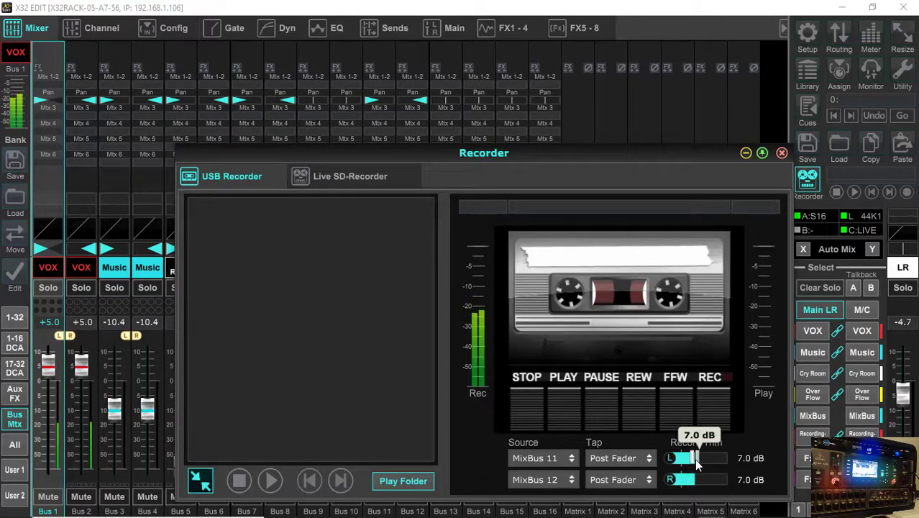
{"action": "mouse_move", "coordinate": [696, 464]}
{"action": "left_mouse_down"}
{"action": "mouse_move", "coordinate": [669, 469]}
{"action": "mouse_move", "coordinate": [693, 480]}
{"action": "mouse_move", "coordinate": [669, 482]}
{"action": "left_mouse_up"}
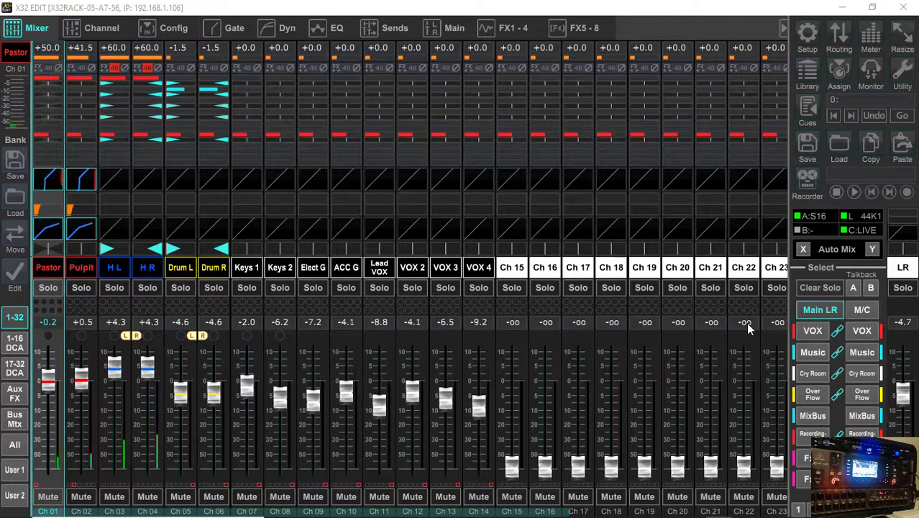
Step: Switch off the Music bus sends of Aux 2 through Aux 6, keeping the iPhone and USB sends on
{"action": "left_click", "coordinate": [20, 418]}
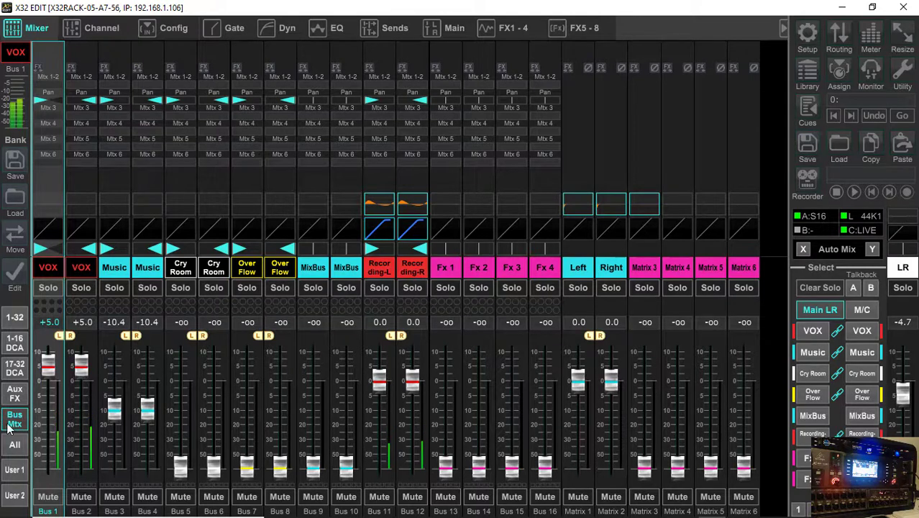
{"action": "left_click", "coordinate": [16, 393]}
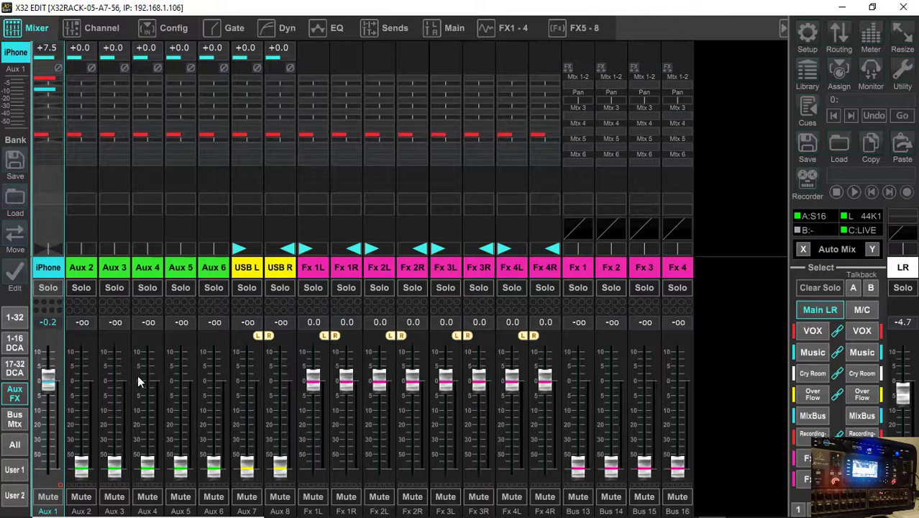
{"action": "left_click", "coordinate": [809, 353]}
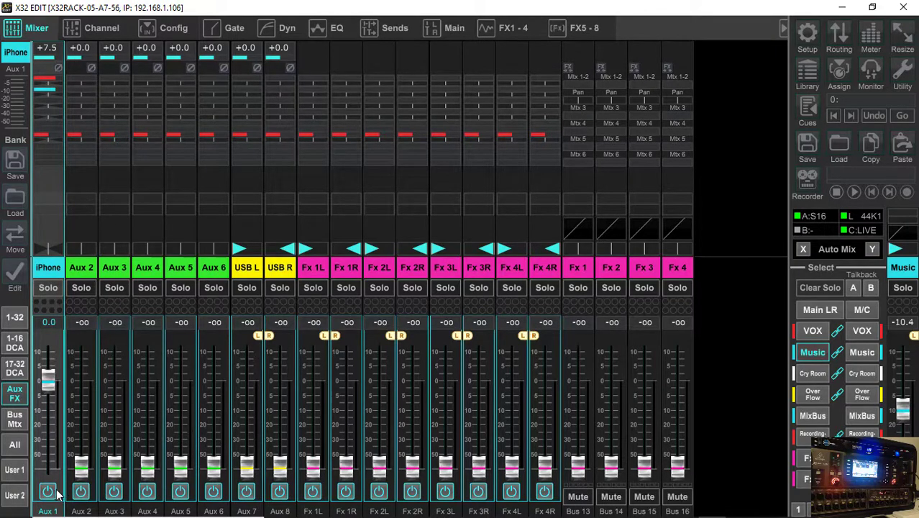
{"action": "left_click", "coordinate": [80, 492]}
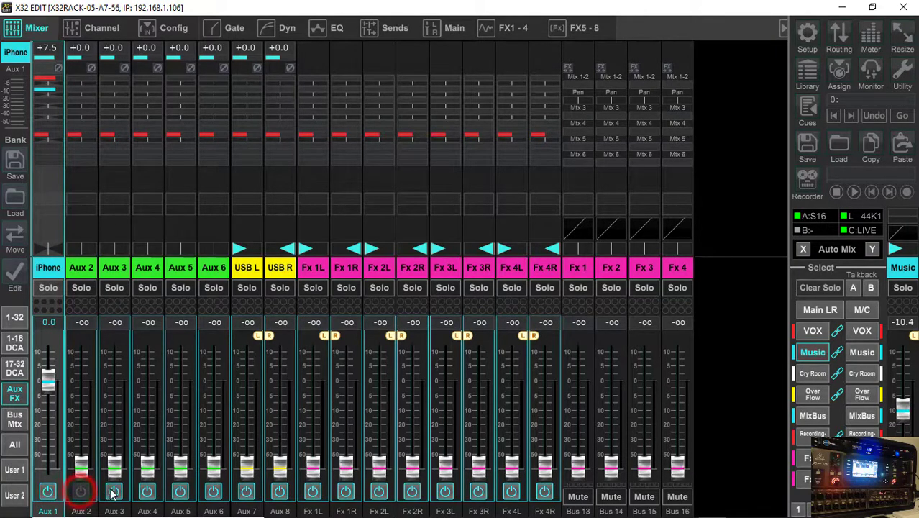
{"action": "left_click", "coordinate": [114, 492]}
{"action": "left_click", "coordinate": [146, 492]}
{"action": "left_click", "coordinate": [180, 492]}
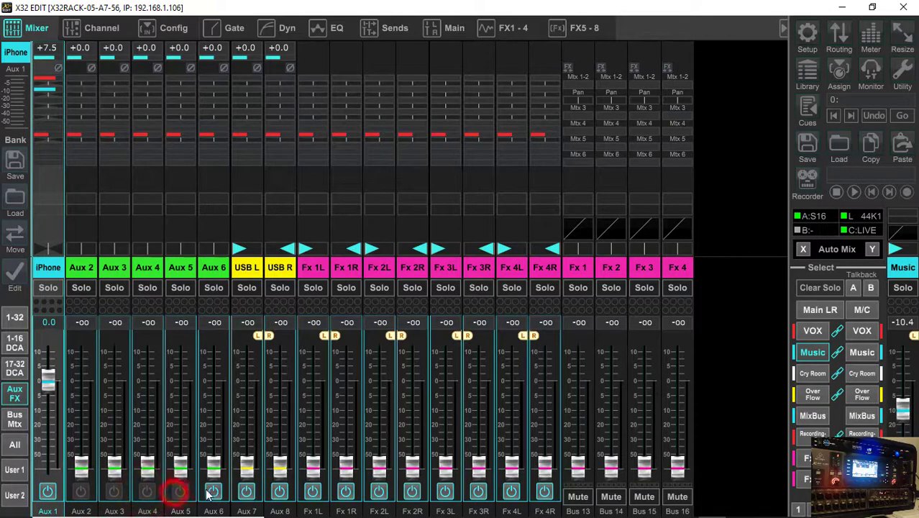
{"action": "left_click", "coordinate": [213, 492]}
{"action": "left_click", "coordinate": [232, 494]}
{"action": "left_click", "coordinate": [247, 493]}
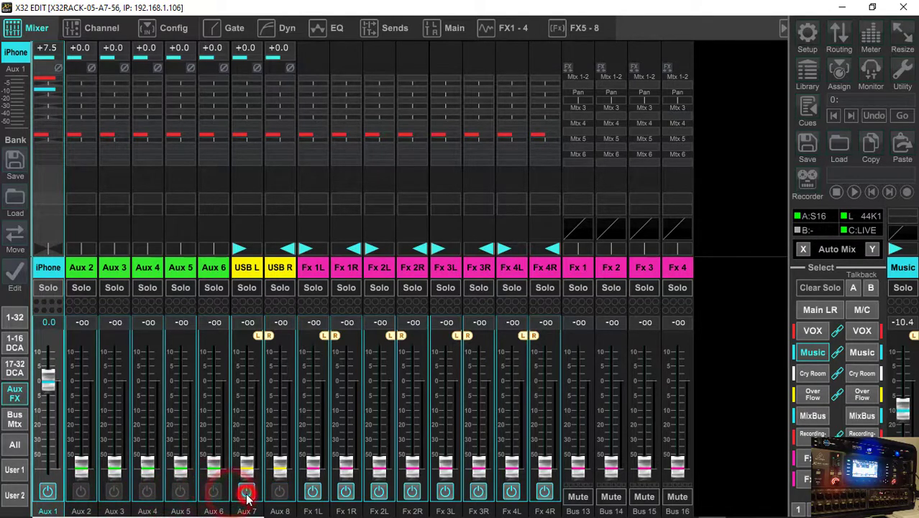
{"action": "left_click", "coordinate": [246, 493]}
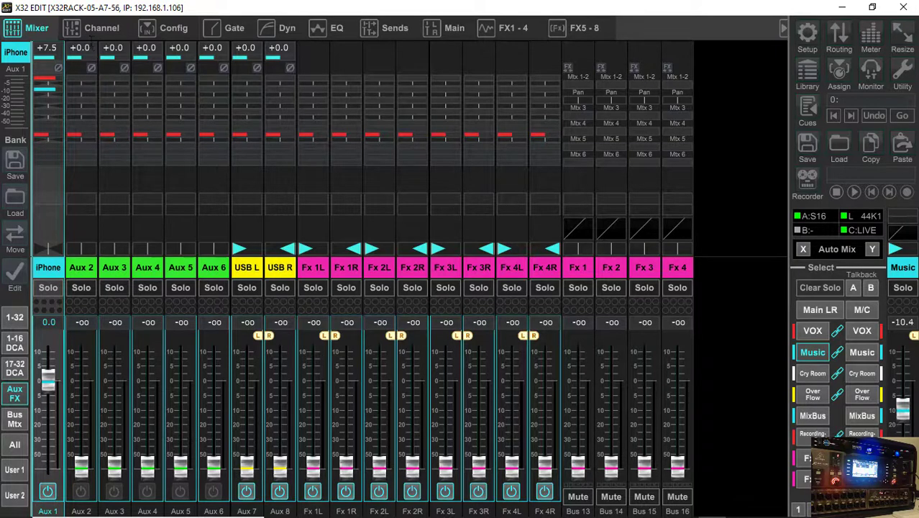
Step: Try a strongly reduced input trim on the iPhone aux channel, and set it to about +8.3 dB
{"action": "left_click", "coordinate": [97, 32]}
{"action": "mouse_move", "coordinate": [82, 189]}
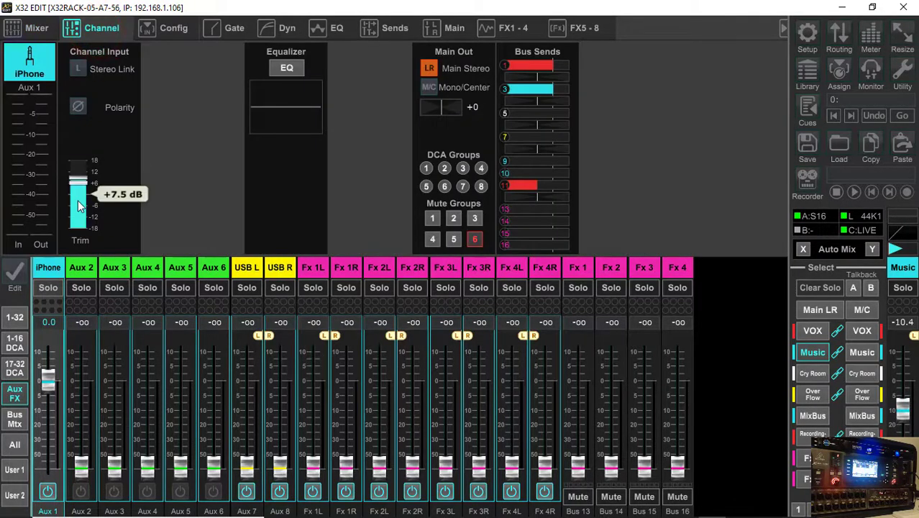
{"action": "left_click_drag", "start_coordinate": [83, 186], "coordinate": [82, 262]}
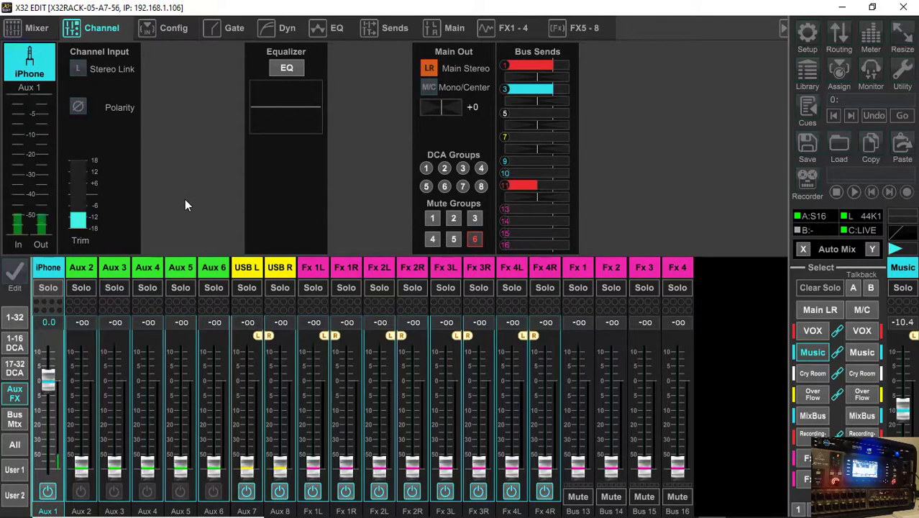
{"action": "left_click_drag", "start_coordinate": [78, 218], "coordinate": [81, 186]}
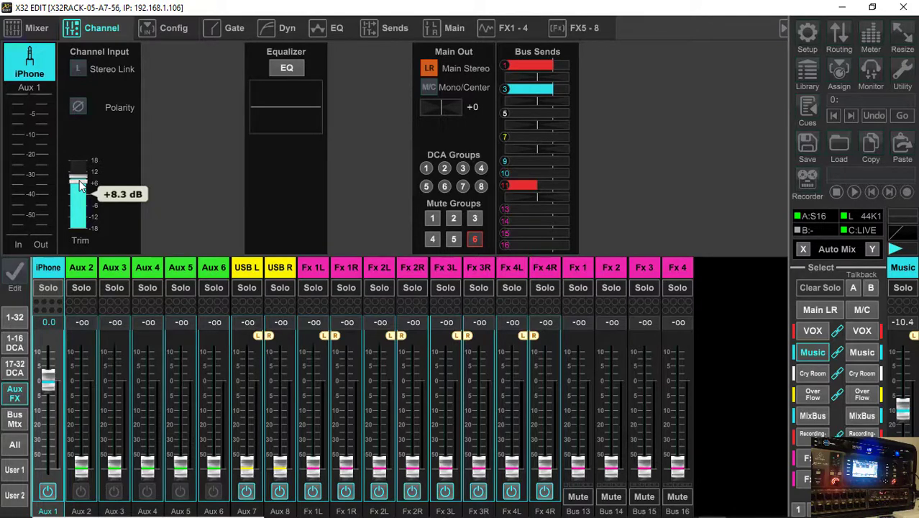
Step: With Main LR selected, shape VOX Bus 1's EQ with a -10.5 dB low shelf at 101.4 Hz and a +3 dB high shelf at 5k20
{"action": "left_click", "coordinate": [14, 420]}
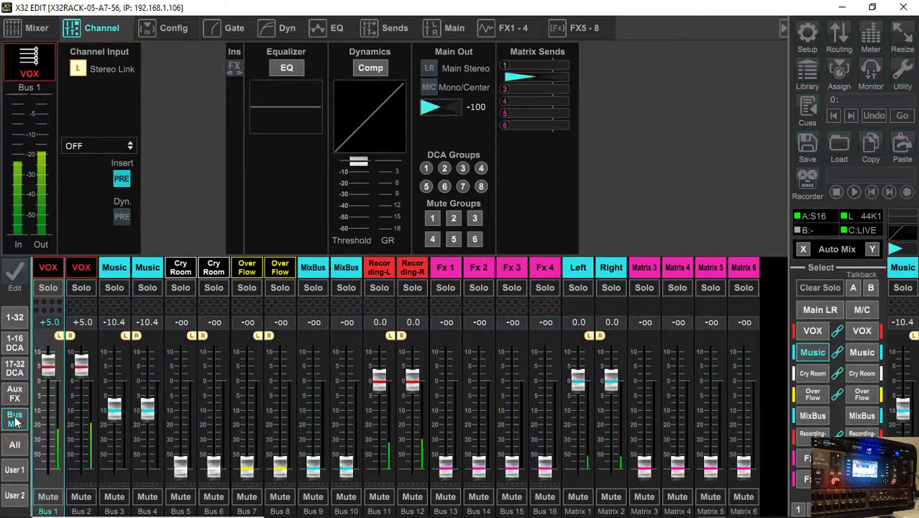
{"action": "left_click", "coordinate": [820, 310]}
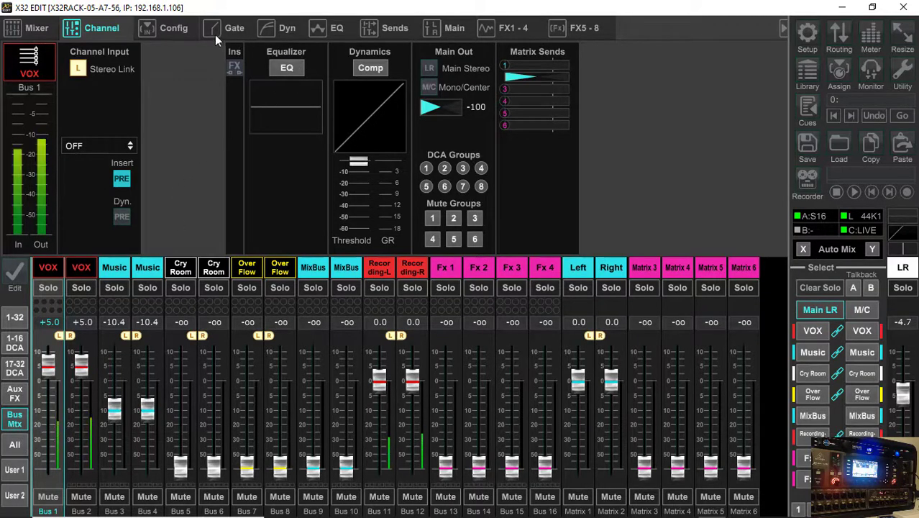
{"action": "left_click", "coordinate": [331, 29]}
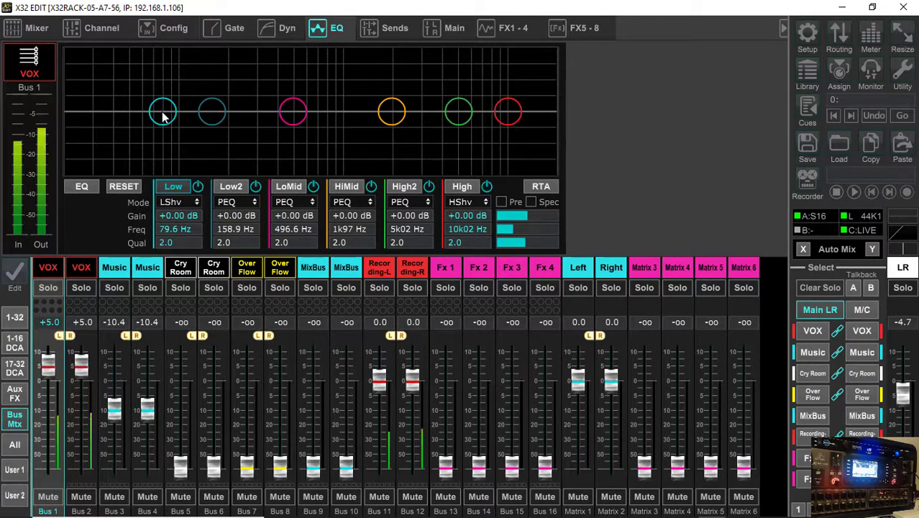
{"action": "left_click_drag", "start_coordinate": [163, 112], "coordinate": [181, 148]}
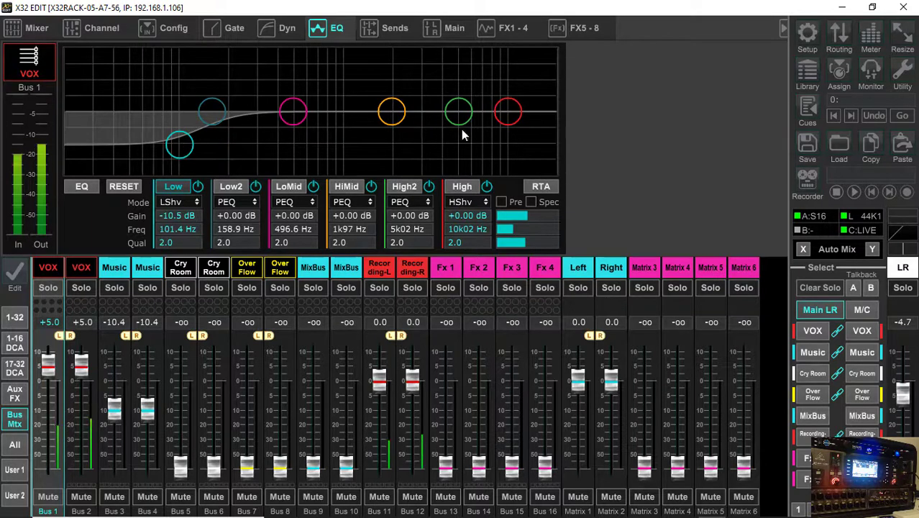
{"action": "left_click_drag", "start_coordinate": [506, 122], "coordinate": [460, 114]}
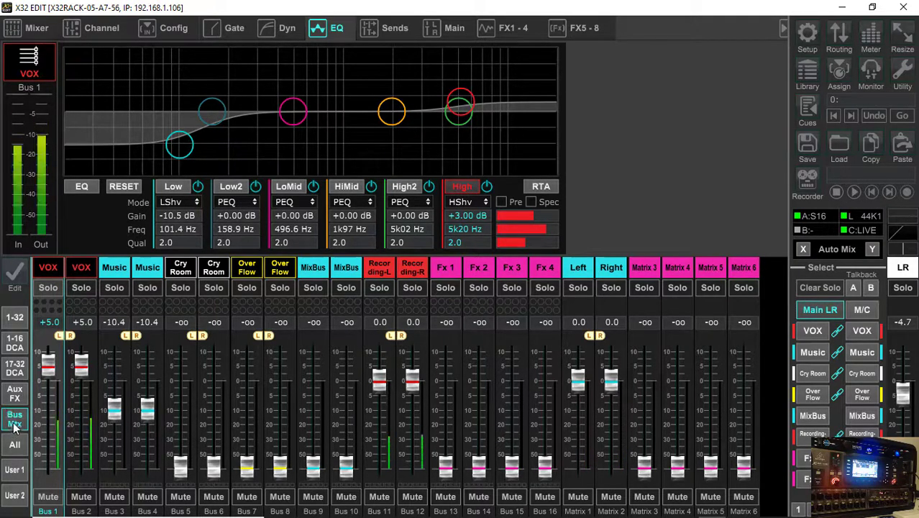
Step: Shape Music Bus 3's EQ with a -8 dB low shelf at 91.4 Hz and a +2 dB high shelf at 5k02
{"action": "left_click", "coordinate": [116, 272]}
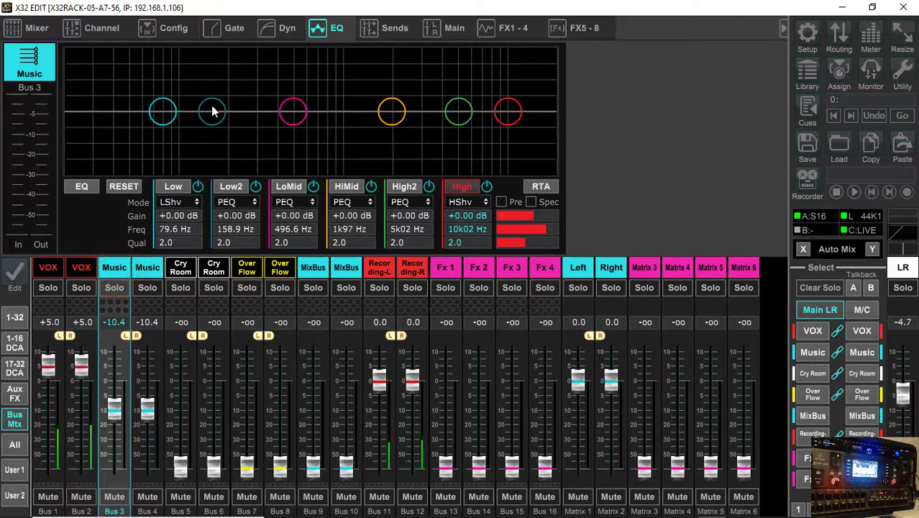
{"action": "left_click_drag", "start_coordinate": [164, 113], "coordinate": [174, 138]}
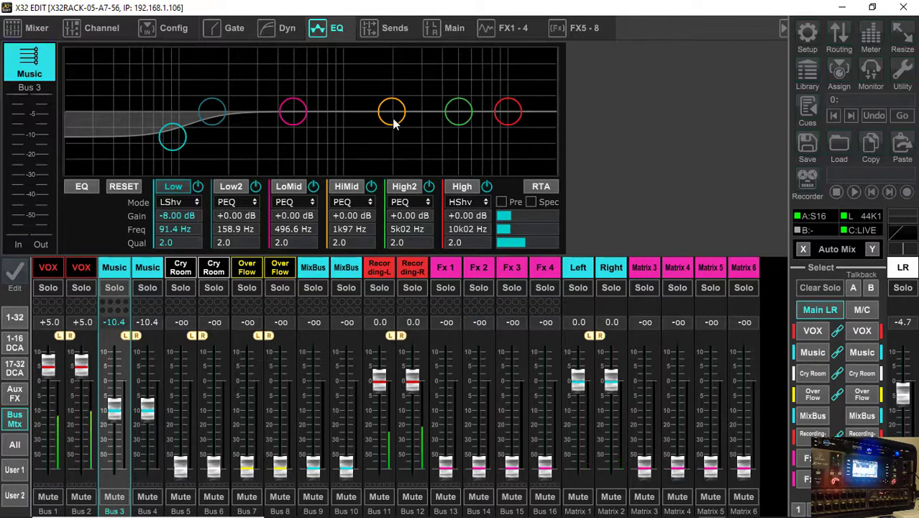
{"action": "left_click_drag", "start_coordinate": [507, 119], "coordinate": [458, 114]}
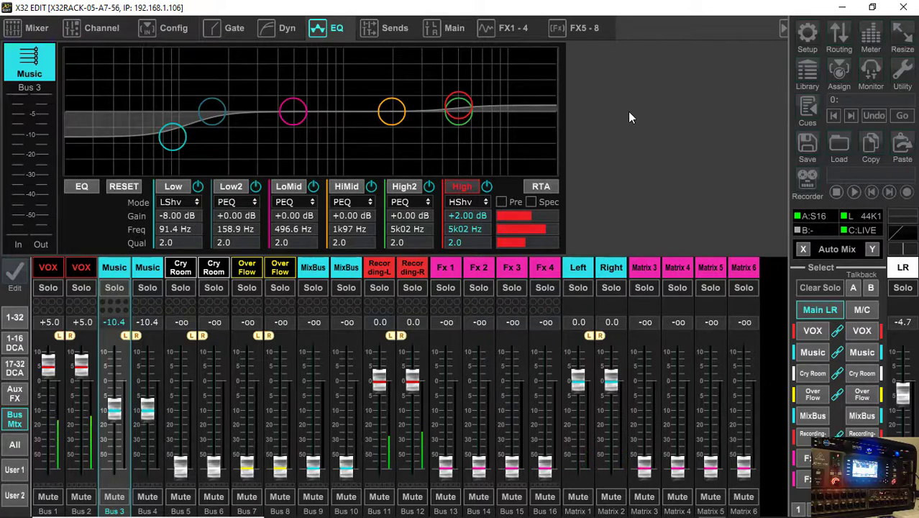
Step: Save the mixer settings as a scene, overwriting video-streaming.scn on the Desktop
{"action": "left_click", "coordinate": [806, 145]}
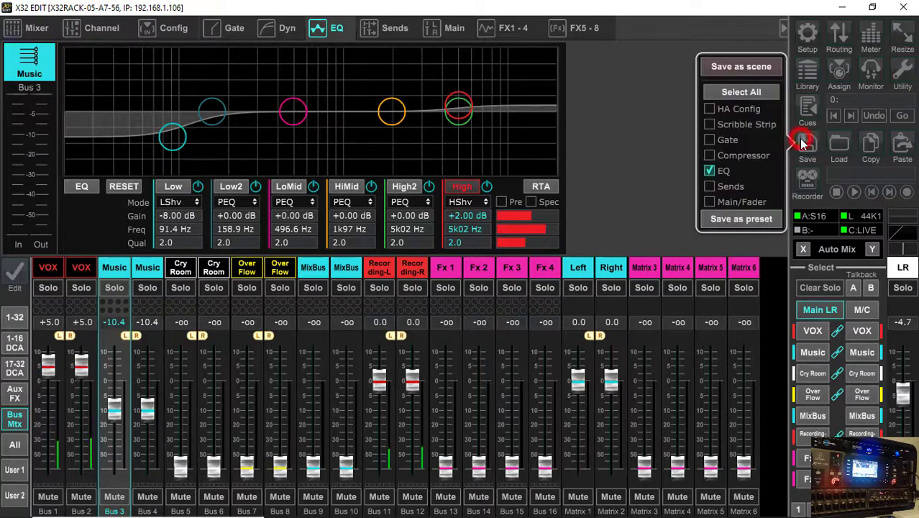
{"action": "left_click", "coordinate": [726, 101]}
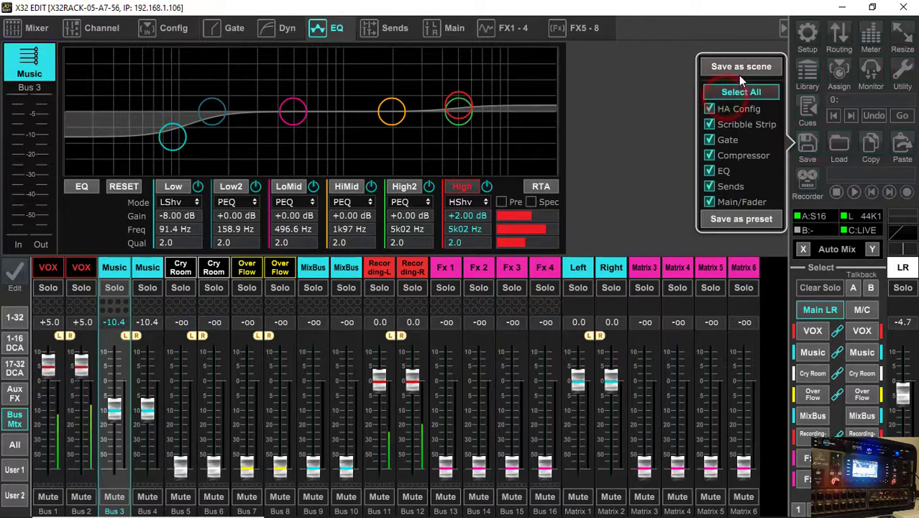
{"action": "left_click", "coordinate": [740, 71]}
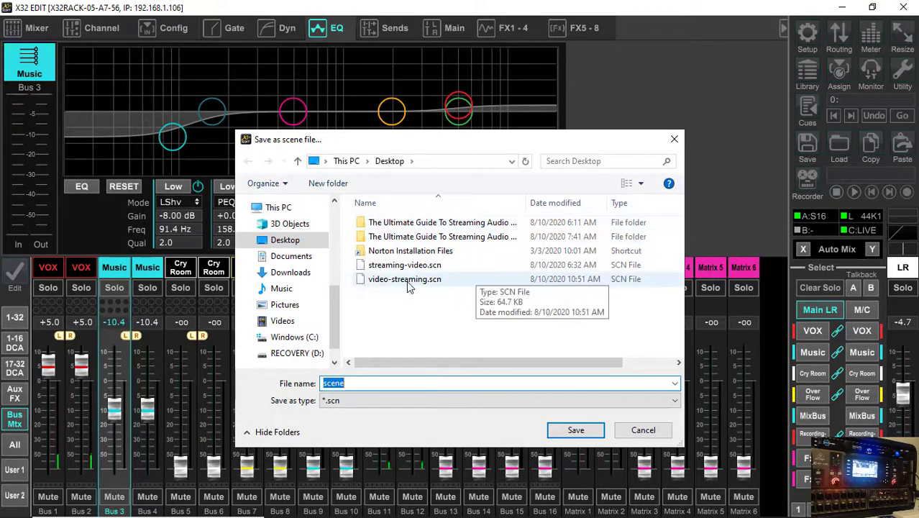
{"action": "left_click", "coordinate": [406, 281]}
{"action": "left_click", "coordinate": [575, 429]}
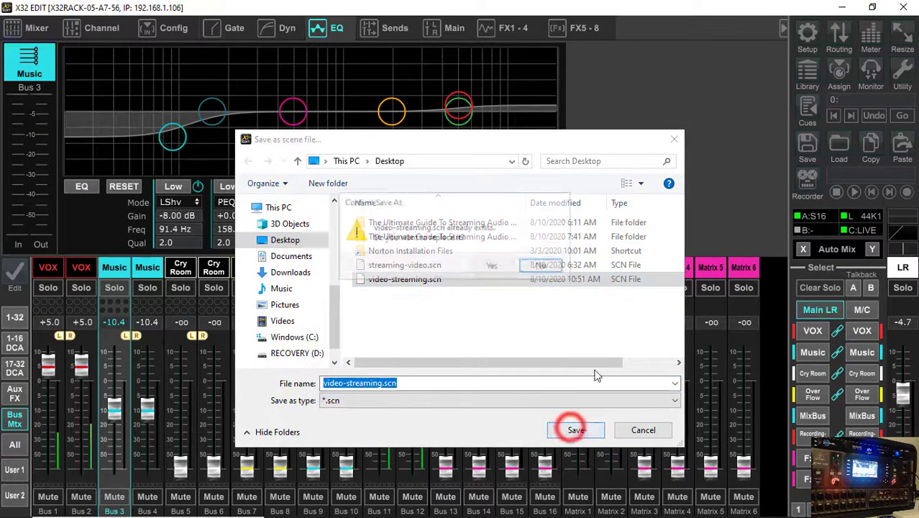
{"action": "left_click", "coordinate": [493, 266]}
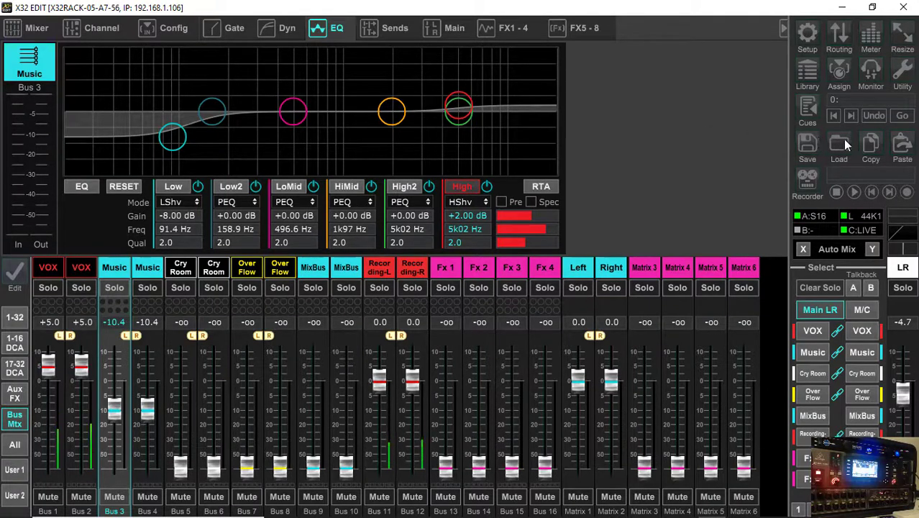
Step: Start a stereo recording of MixBus 11 and 12 in the USB recorder
{"action": "left_click", "coordinate": [808, 177]}
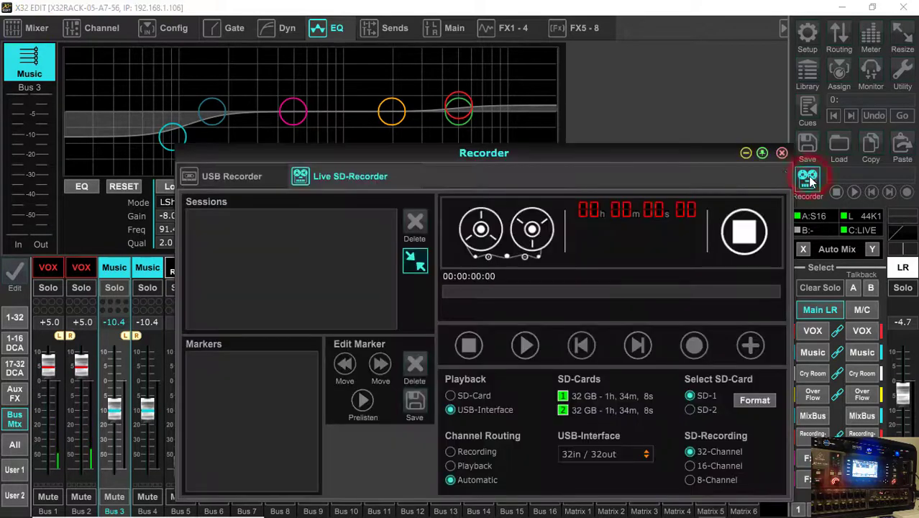
{"action": "left_click", "coordinate": [241, 180]}
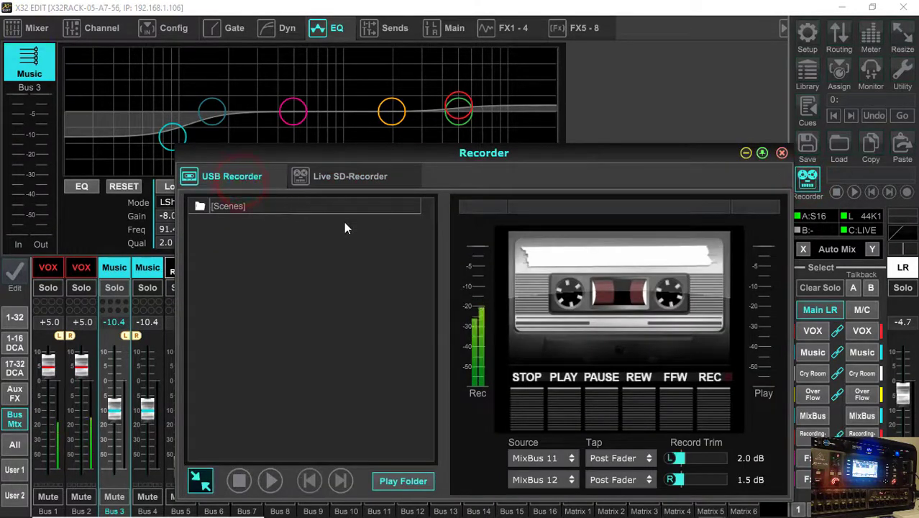
{"action": "left_click", "coordinate": [715, 415]}
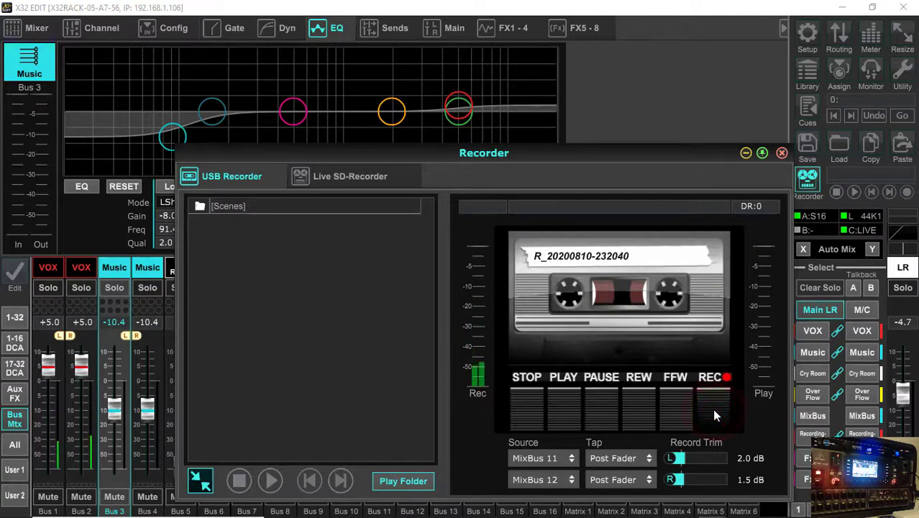